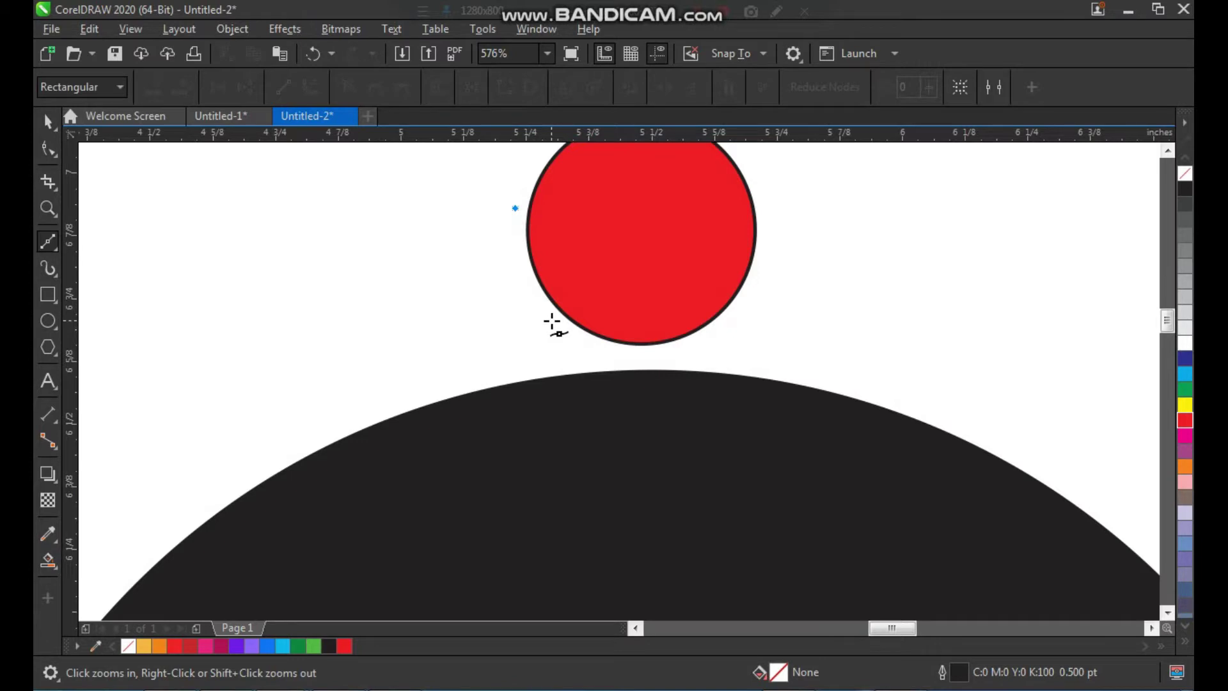
Draw a closed straight-sided bent-arm shape, about 0.39 by 0.76 in, from beside the red circle down onto the black circle
left_click(551, 321)
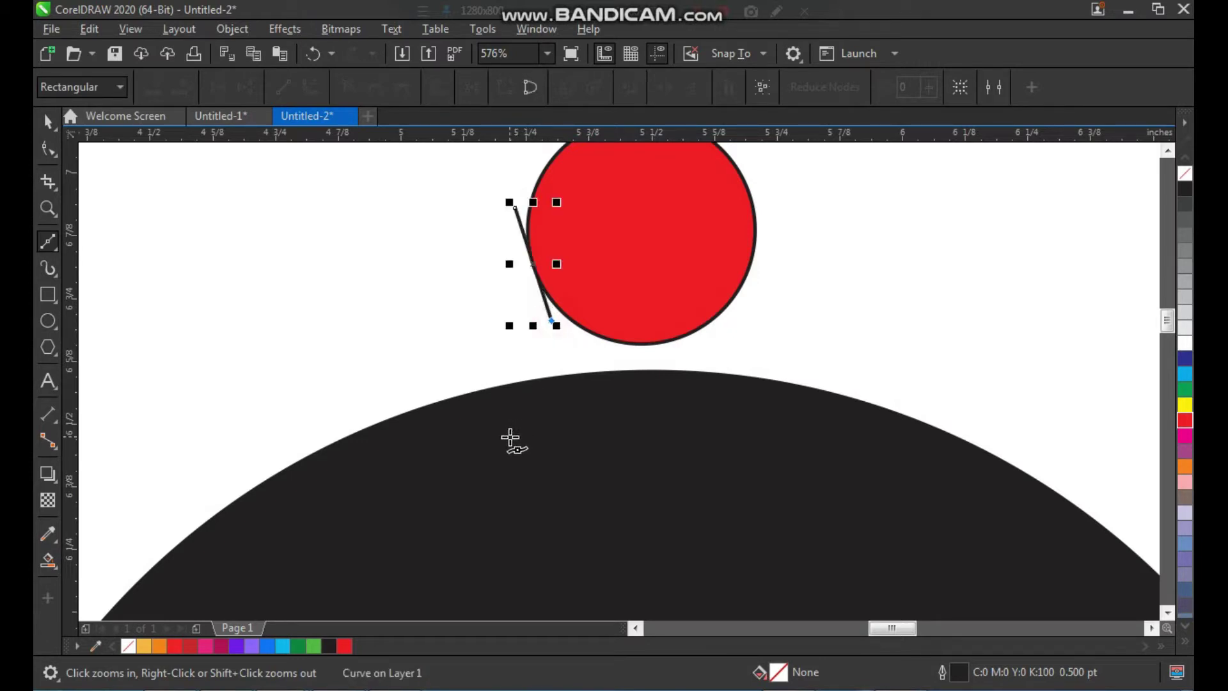
left_click(509, 437)
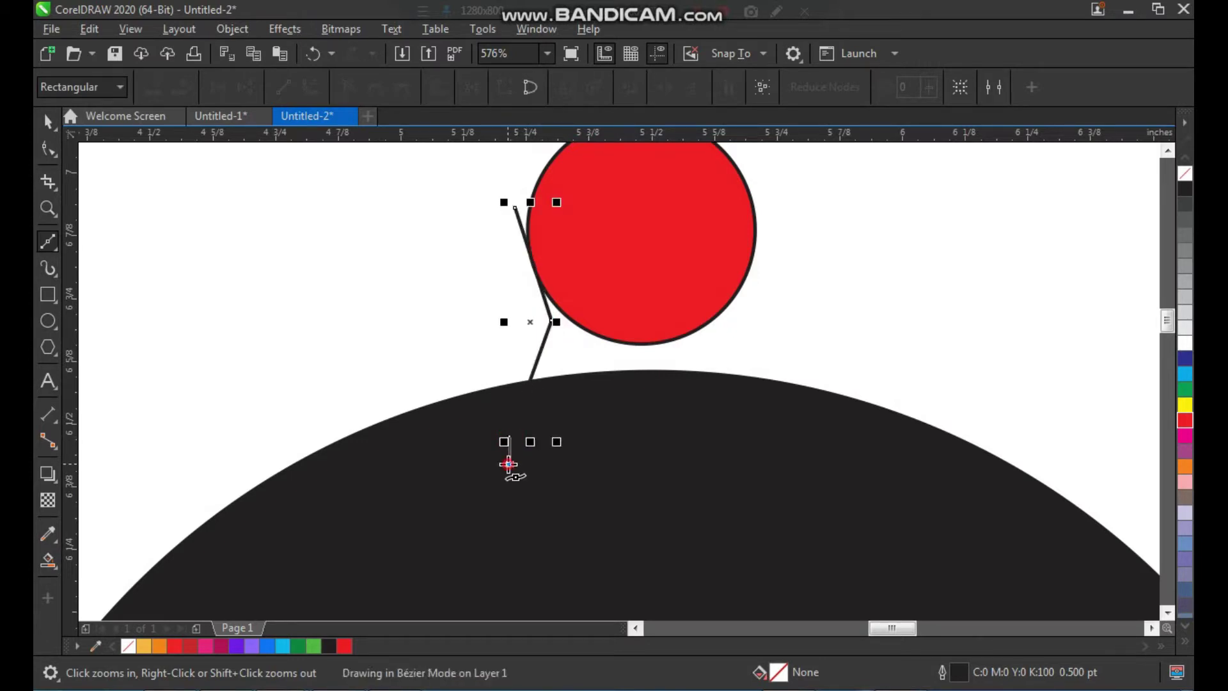
left_click(508, 465)
left_click(611, 522)
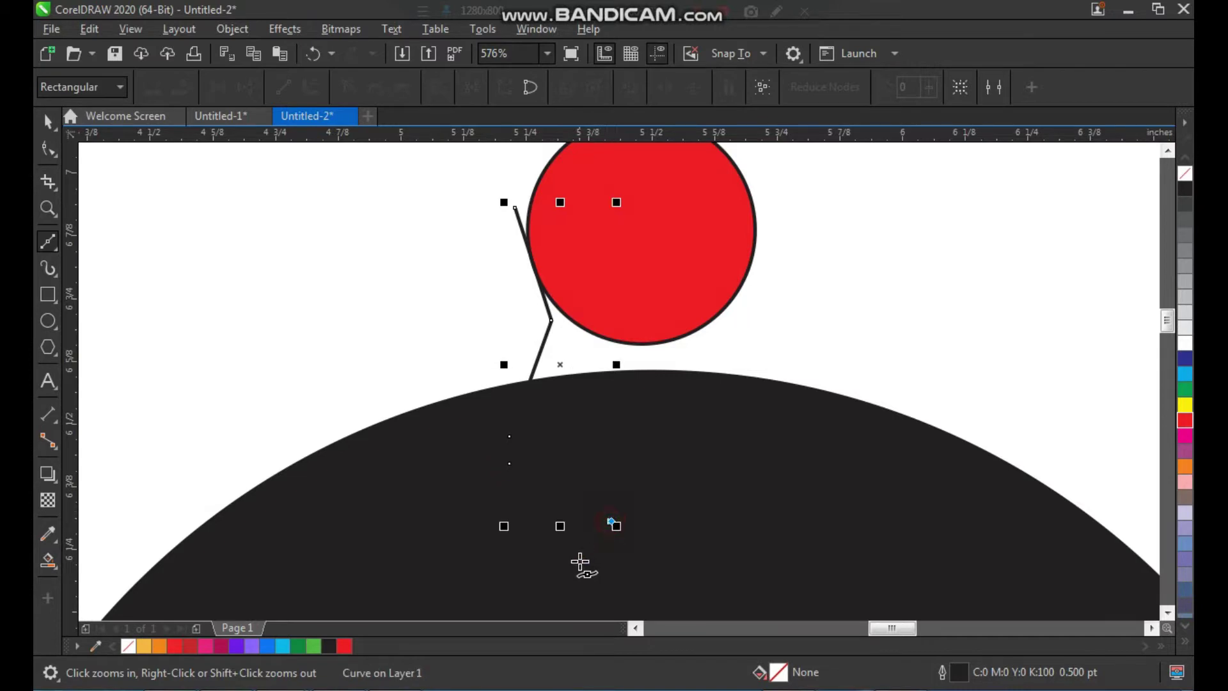
left_click(551, 592)
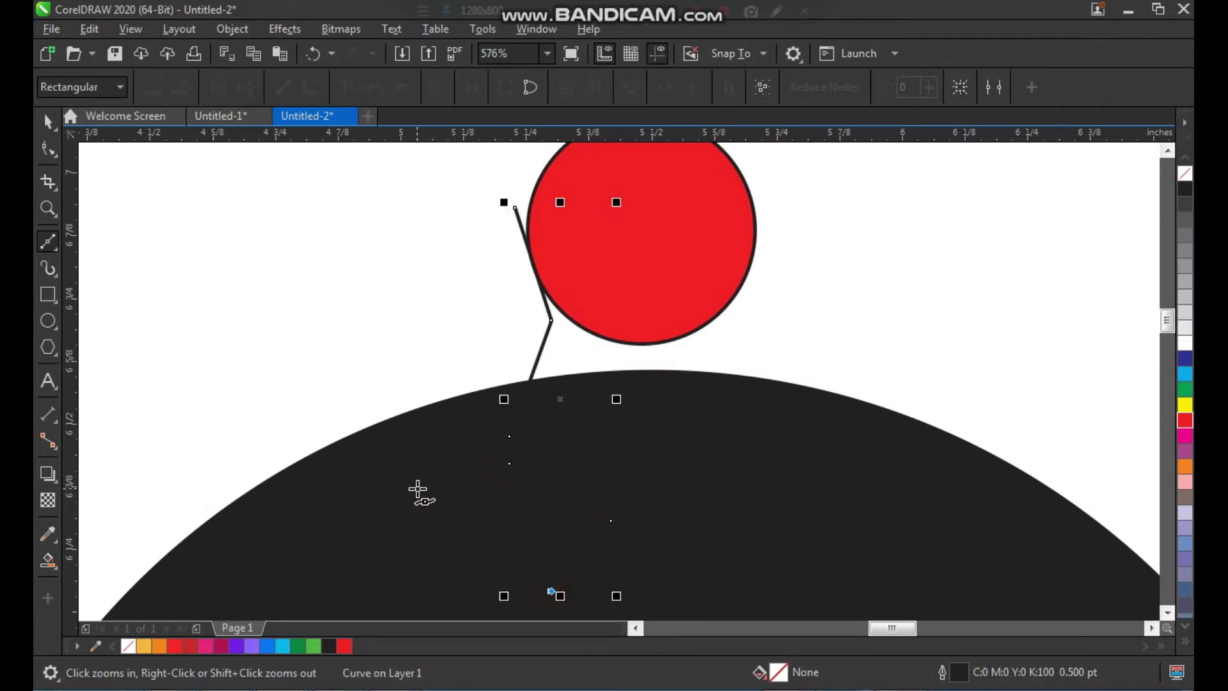
left_click(416, 482)
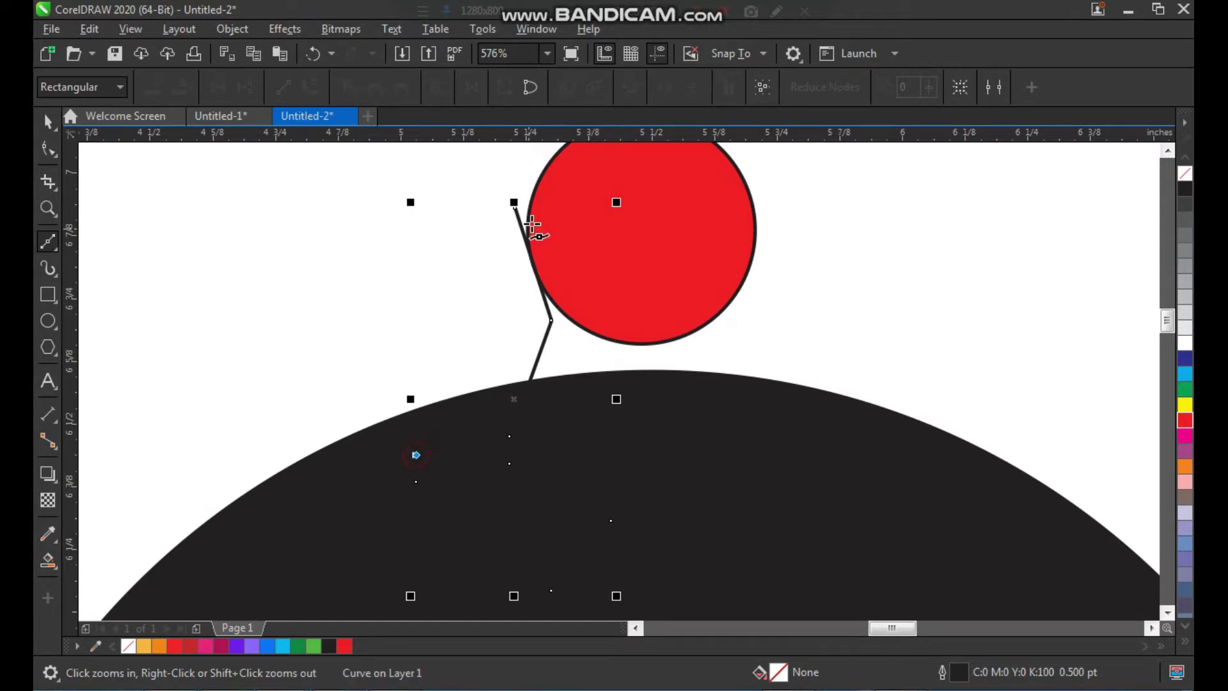
left_click(514, 203)
Give the bent-arm shape a yellow outline
key("space")
right_click(1184, 403)
left_click(1043, 377)
Curve the arm's shoulder edge inward so it follows the red circle with a small gap
scroll(556, 360, "down", 1)
key("F2")
left_click_drag(464, 239, 731, 495)
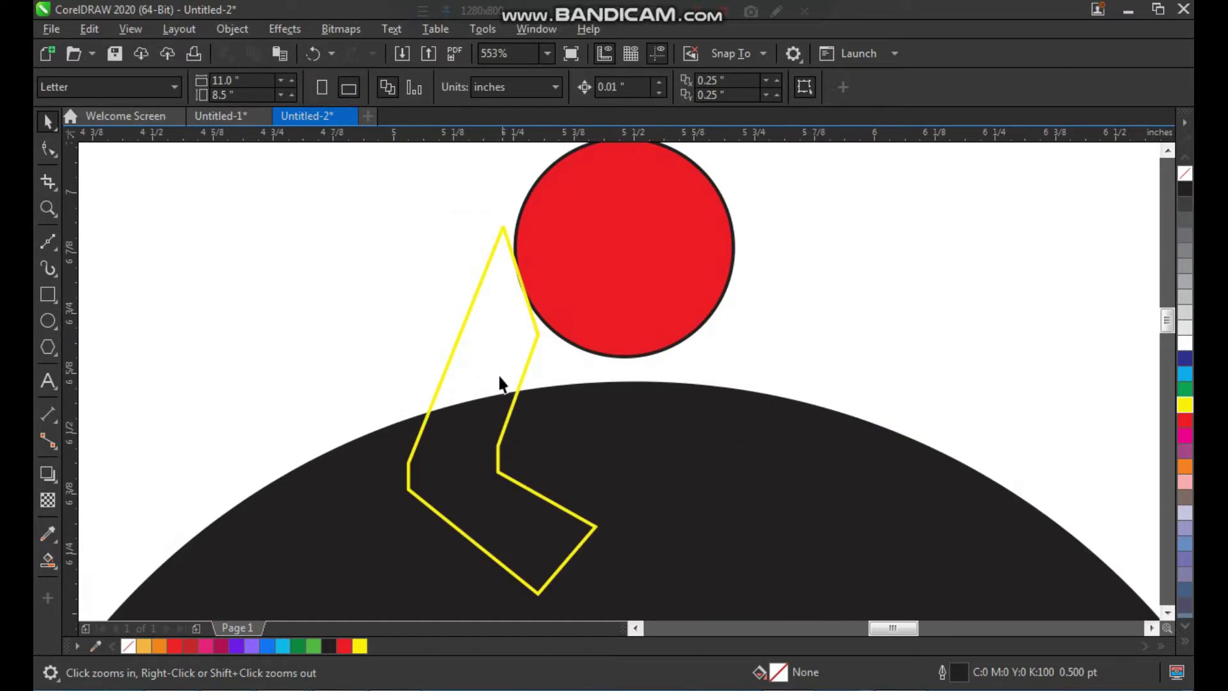
left_click(497, 387)
key("F10")
left_click_drag(343, 190, 678, 634)
key("F2")
left_click(465, 181)
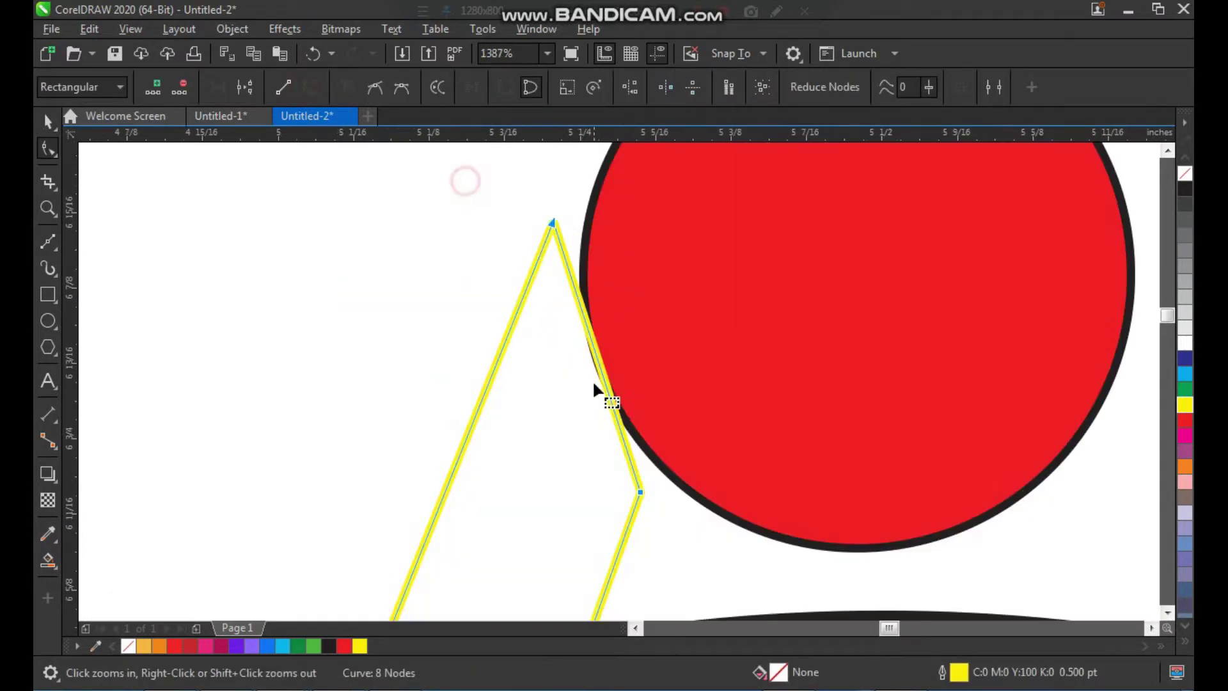
left_click_drag(603, 372, 581, 384)
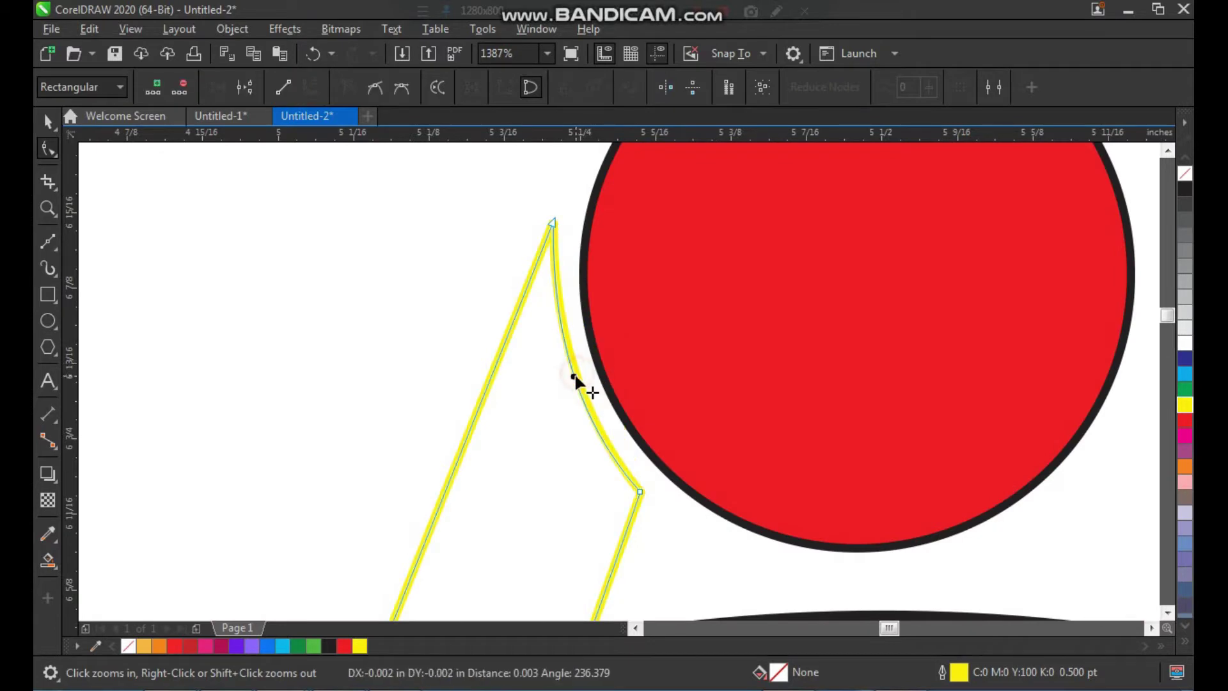
Round the arm's outer elbow by raising its upper node and bowing the short elbow segment outward
scroll(499, 390, "down", 3)
scroll(443, 380, "down", 1)
key("F2")
left_click_drag(389, 328, 563, 532)
key("F2")
left_click_drag(499, 437, 581, 559)
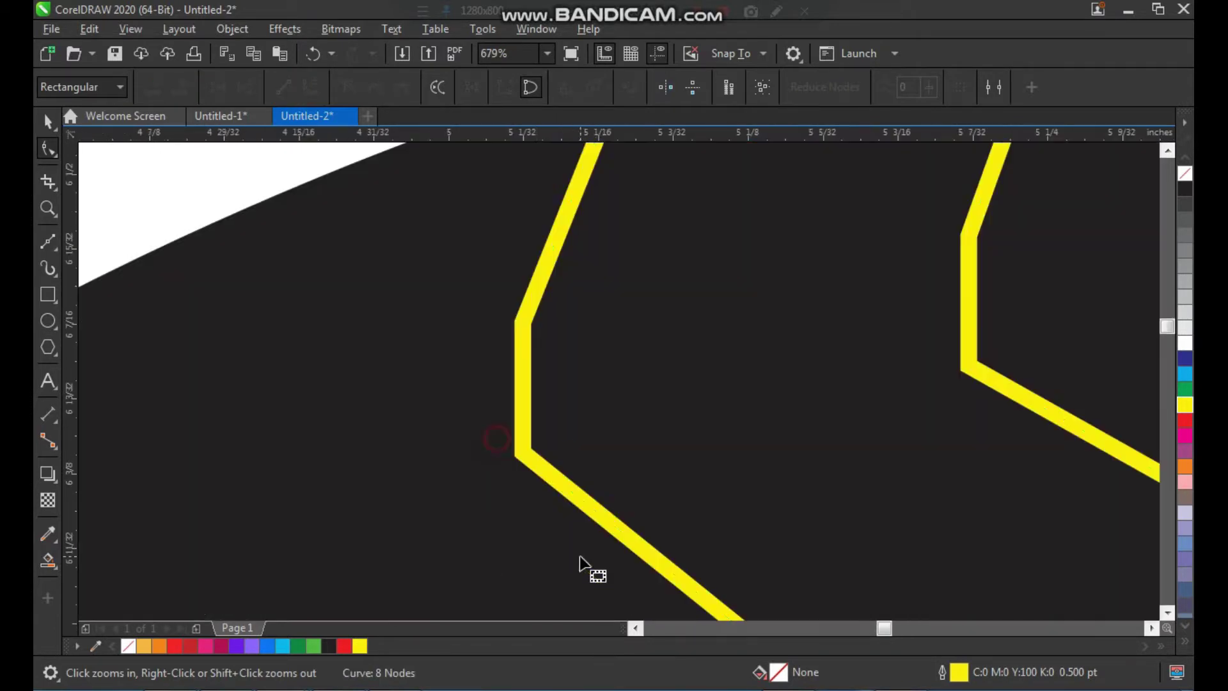
left_click_drag(523, 322, 528, 291)
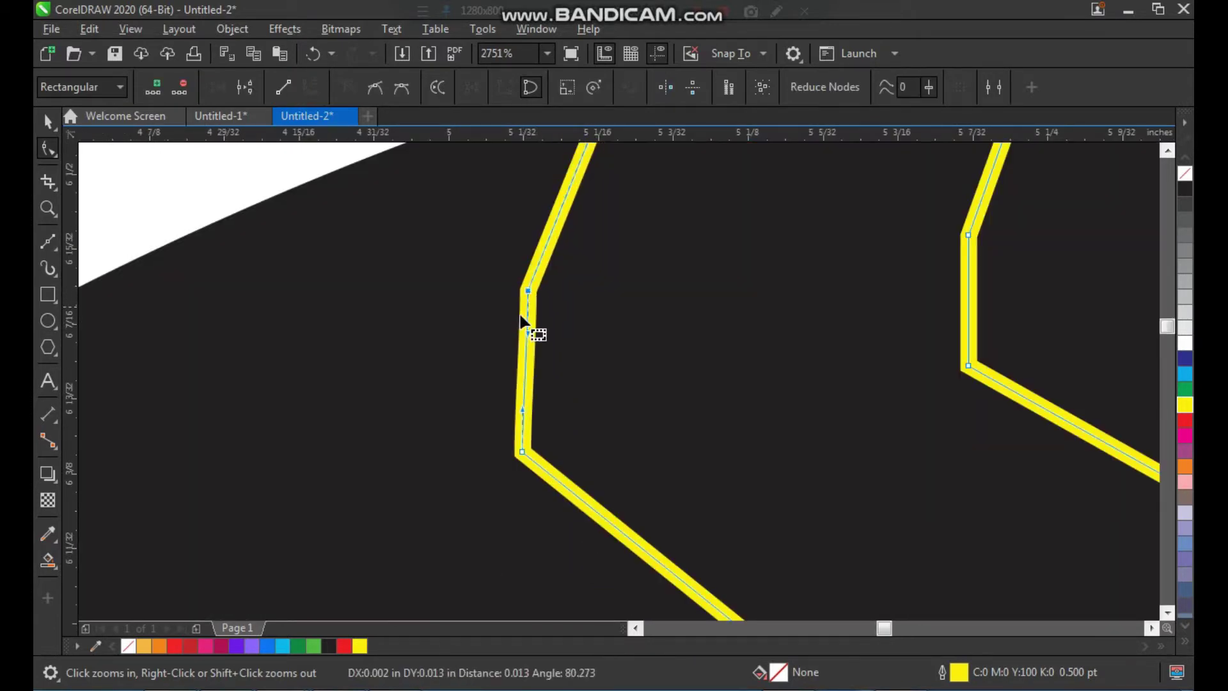
left_click_drag(525, 360, 502, 358)
left_click(527, 291)
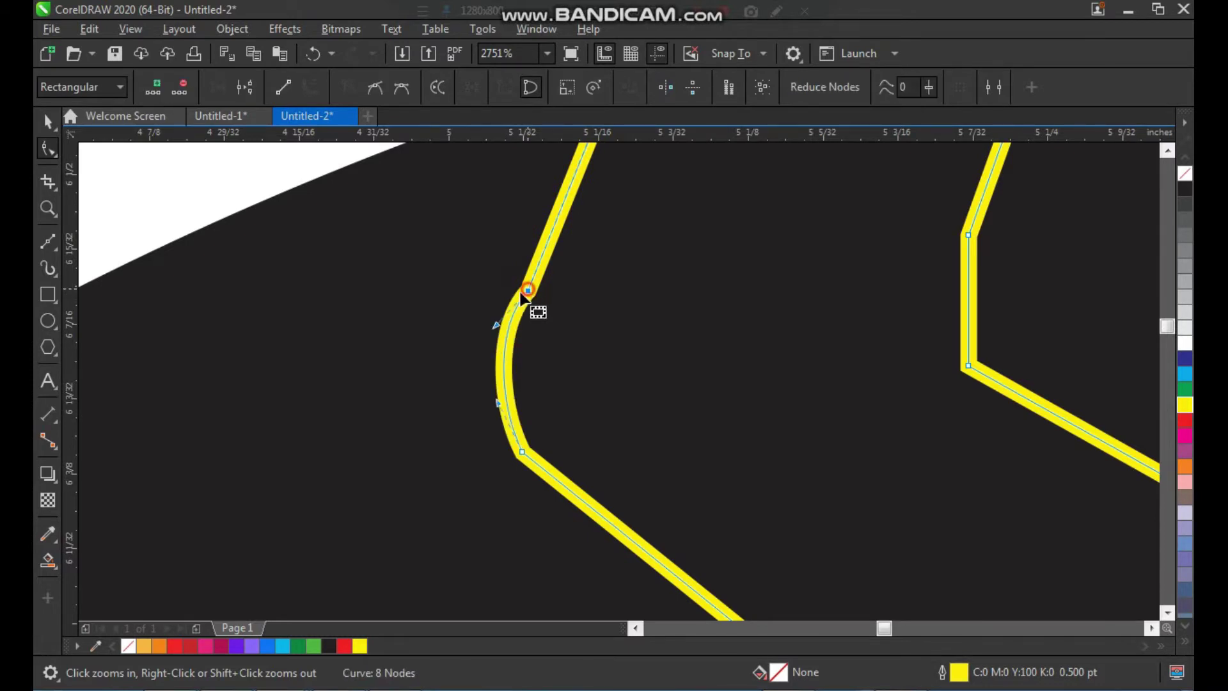
left_click_drag(498, 403, 490, 431)
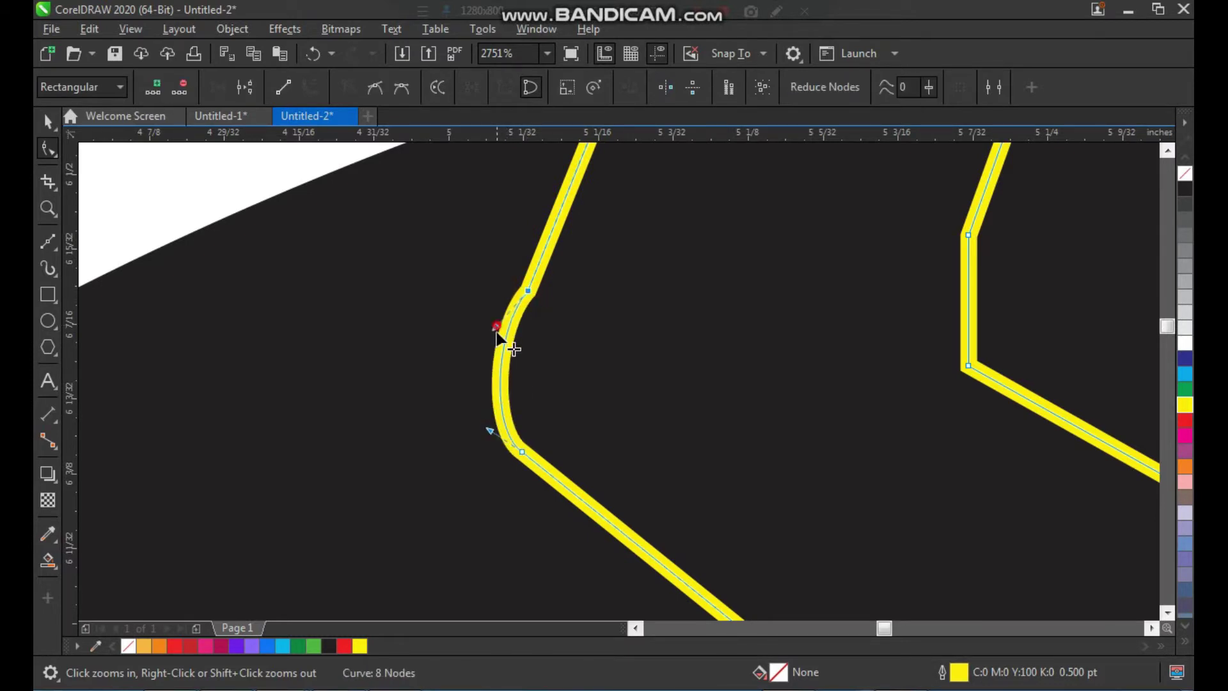
Bow the outer edge of the upper arm slightly outward between shoulder and elbow
scroll(502, 358, "down", 5)
scroll(499, 316, "up", 3)
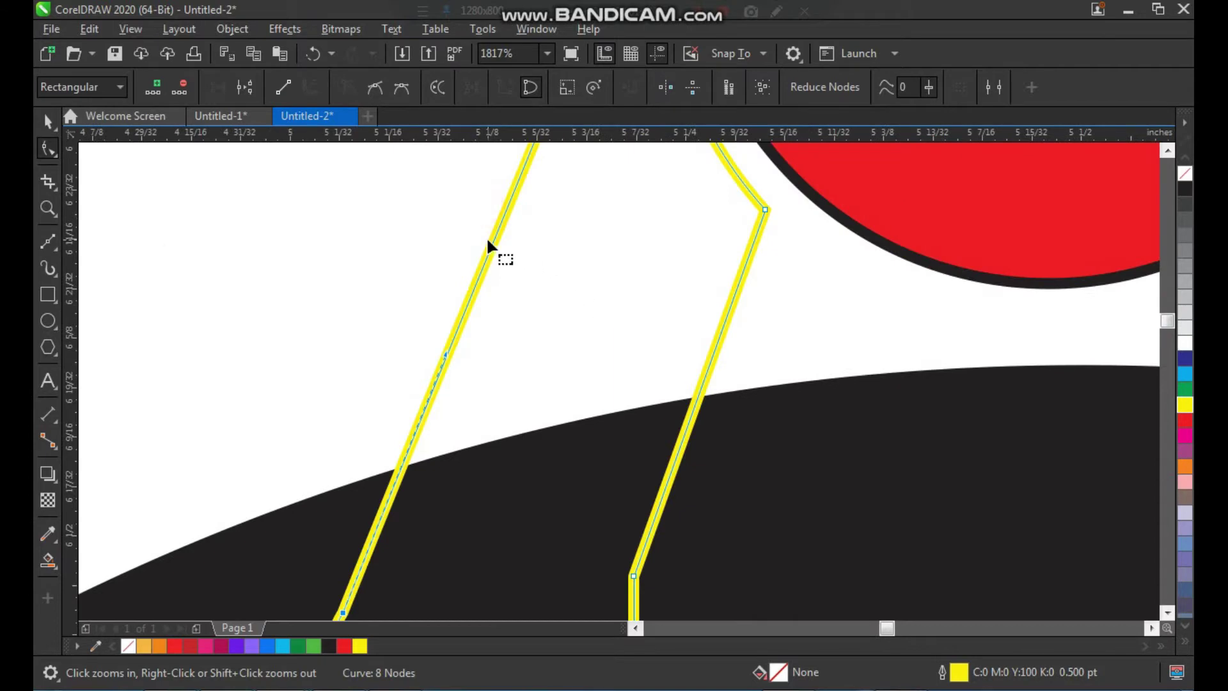
left_click_drag(493, 247, 446, 241)
scroll(474, 328, "down", 2)
scroll(474, 327, "down", 3)
scroll(505, 431, "up", 4)
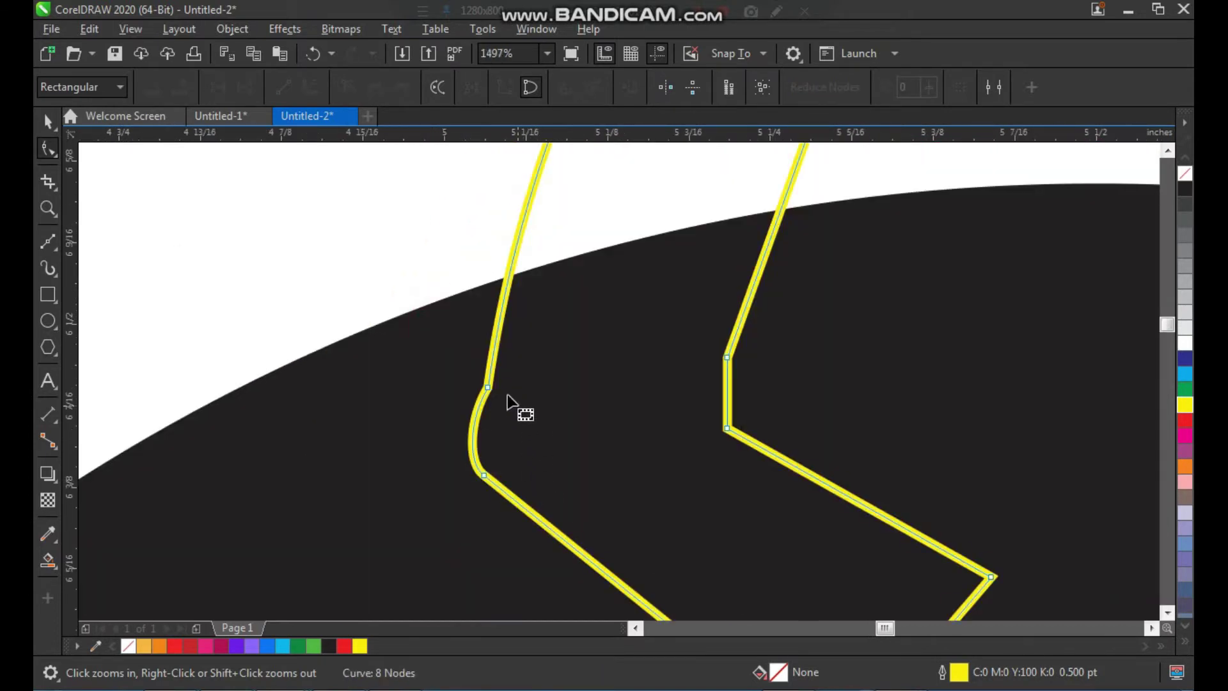
Smooth the outer elbow curve by shifting both elbow nodes inward and adjusting the lower node's handle
left_click(475, 374)
scroll(445, 497, "up", 3)
left_click_drag(561, 434, 618, 454)
left_click_drag(521, 257, 563, 270)
left_click_drag(561, 413, 549, 340)
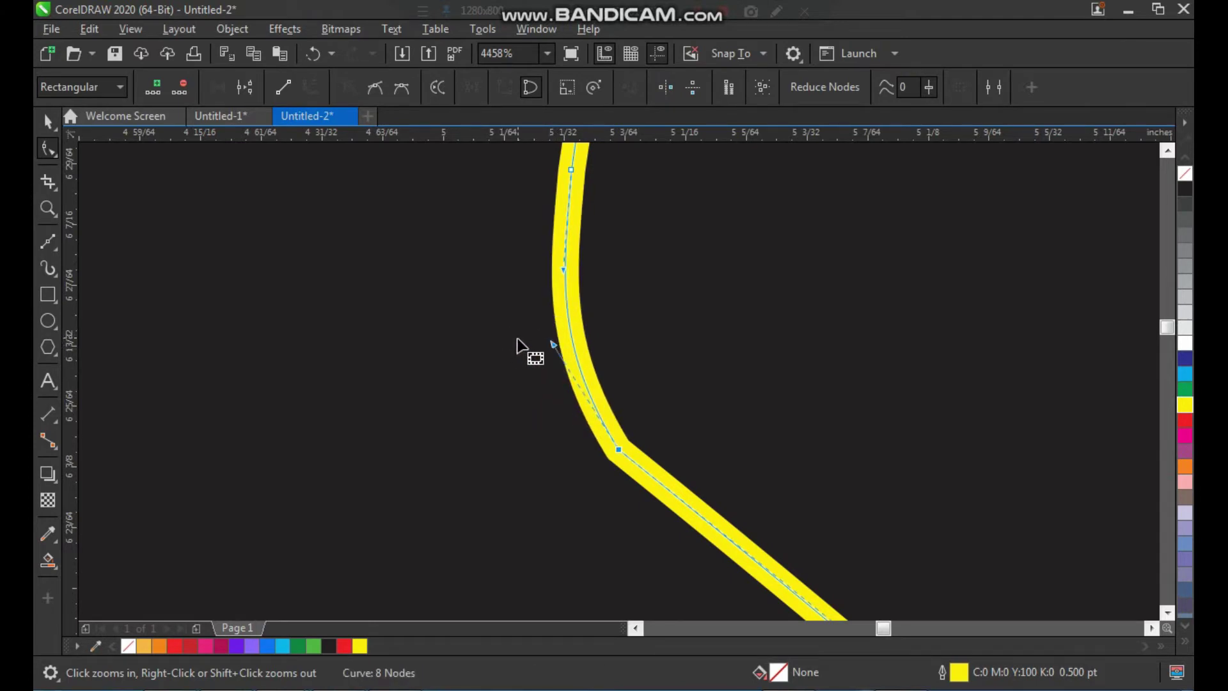
Curve the short inner elbow segment outward and adjust its handles to soften the bend
scroll(516, 336, "down", 3)
key("F2")
left_click_drag(620, 208, 817, 400)
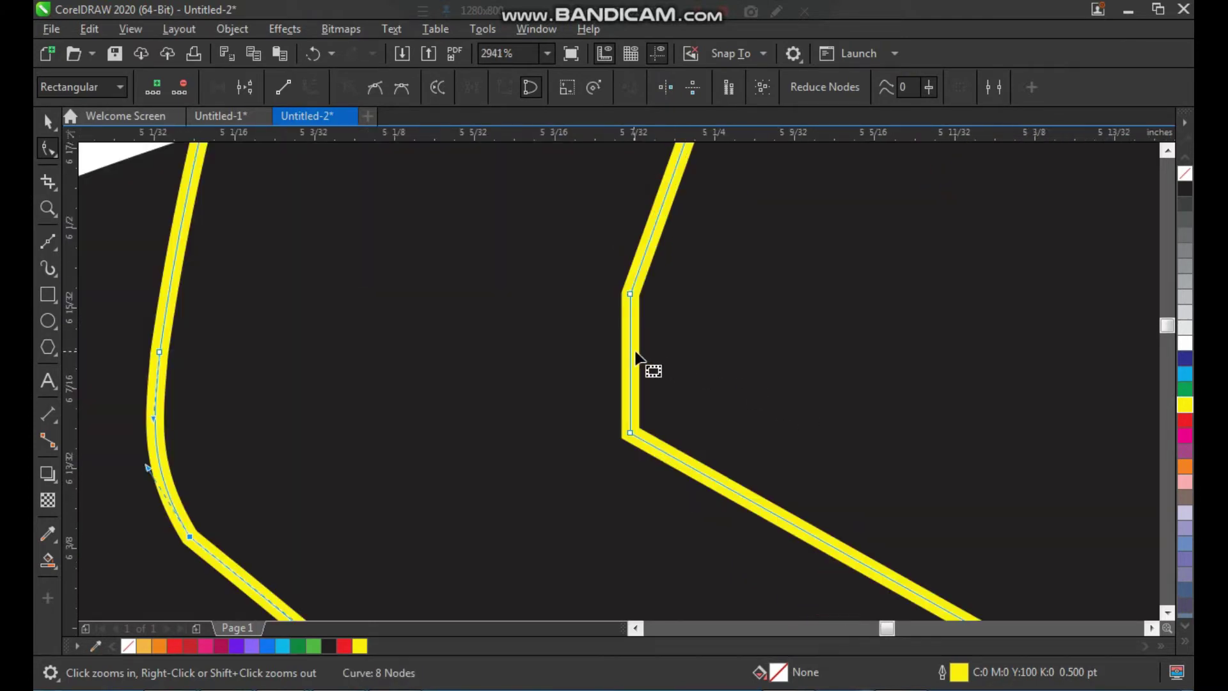
left_click_drag(629, 354, 610, 367)
left_click(629, 428)
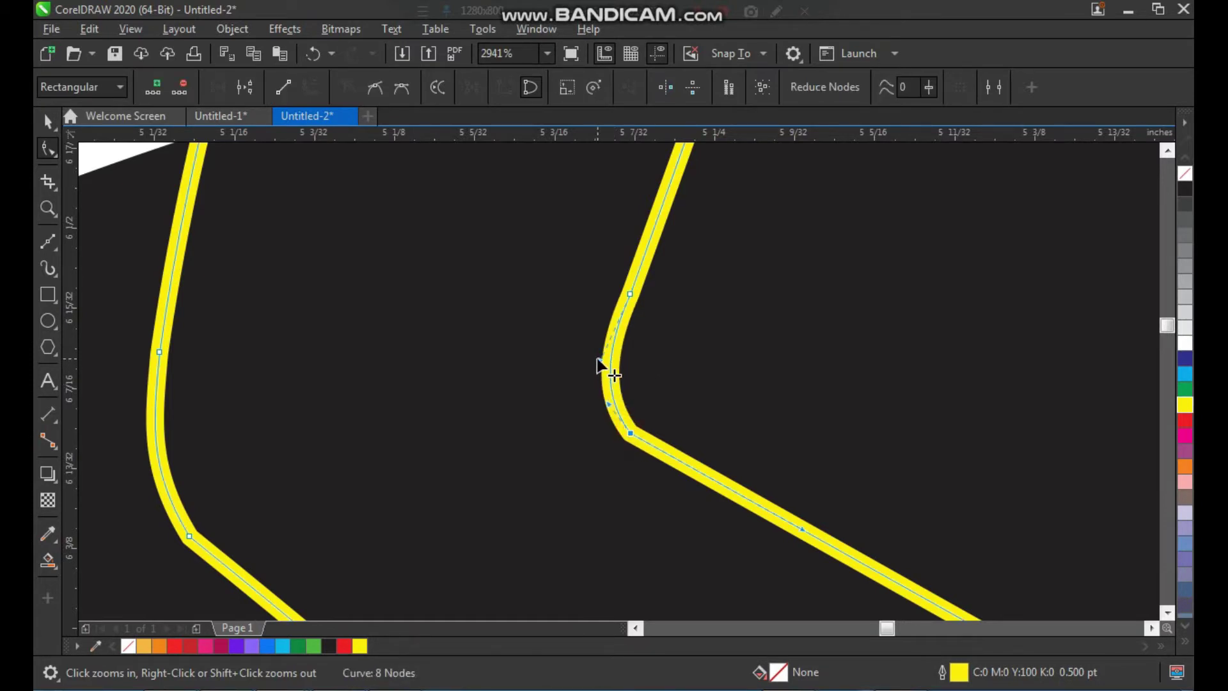
left_click_drag(599, 360, 590, 385)
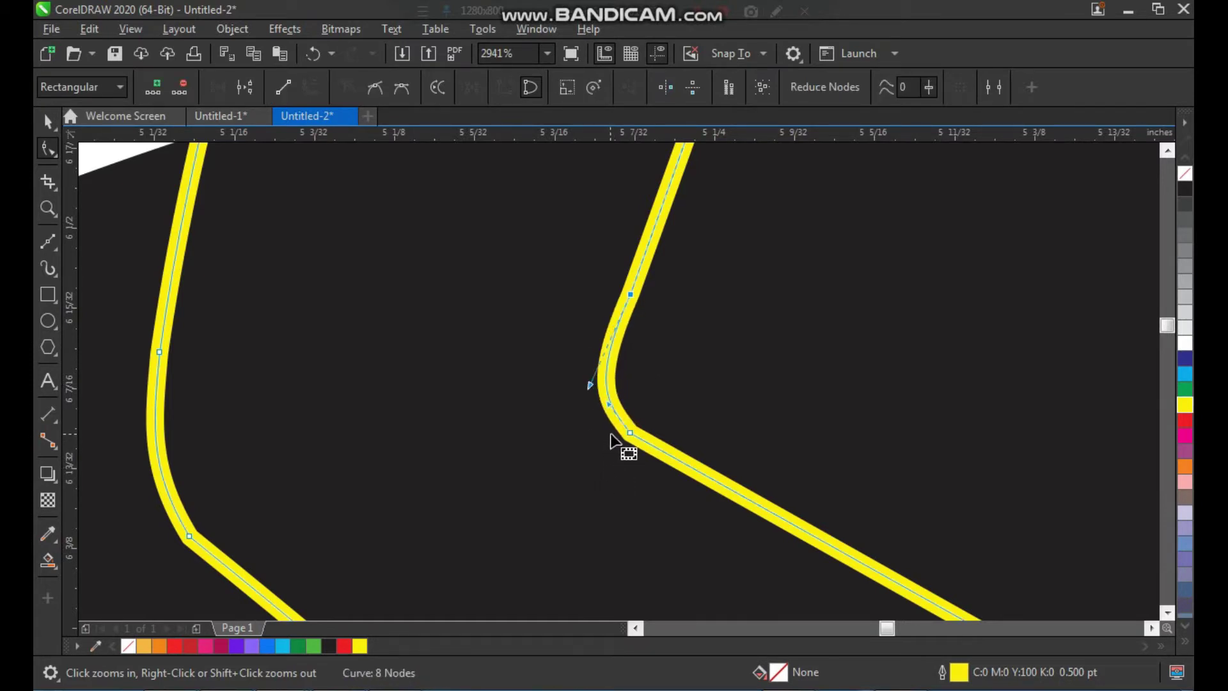
left_click(607, 405)
Add a node on each side of both elbow bends and delete the four original elbow nodes
scroll(557, 387, "down", 2)
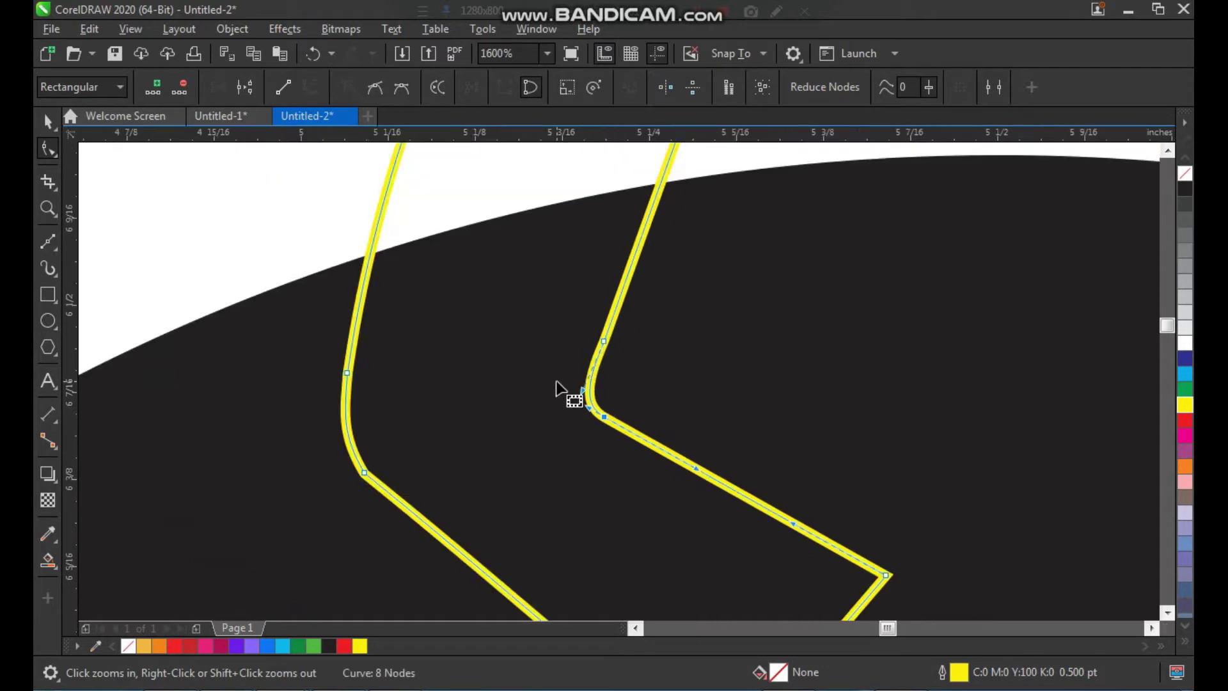
scroll(768, 309, "up", 1)
double_click(659, 201)
double_click(740, 433)
double_click(350, 229)
double_click(426, 498)
left_click_drag(248, 236, 665, 443)
key("Delete")
Fill the arm shape with red
scroll(529, 382, "down", 2)
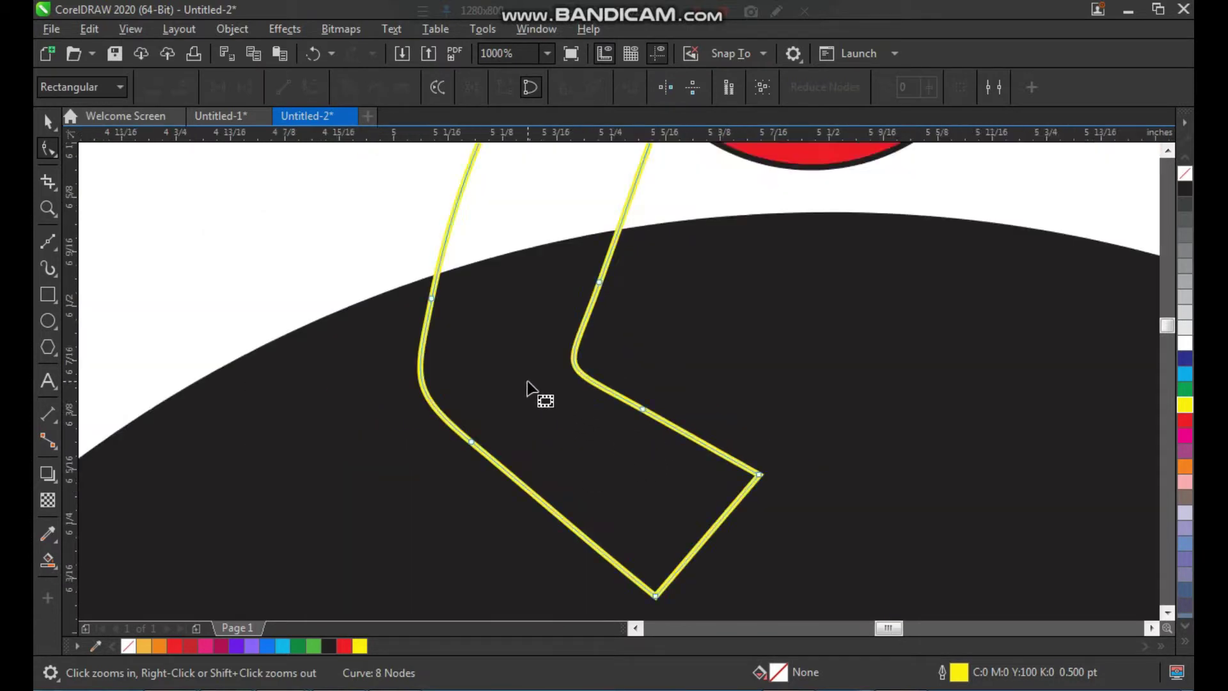
key("space")
left_click(456, 265)
key("F2")
scroll(606, 301, "up", 1)
key("space")
left_click(597, 295)
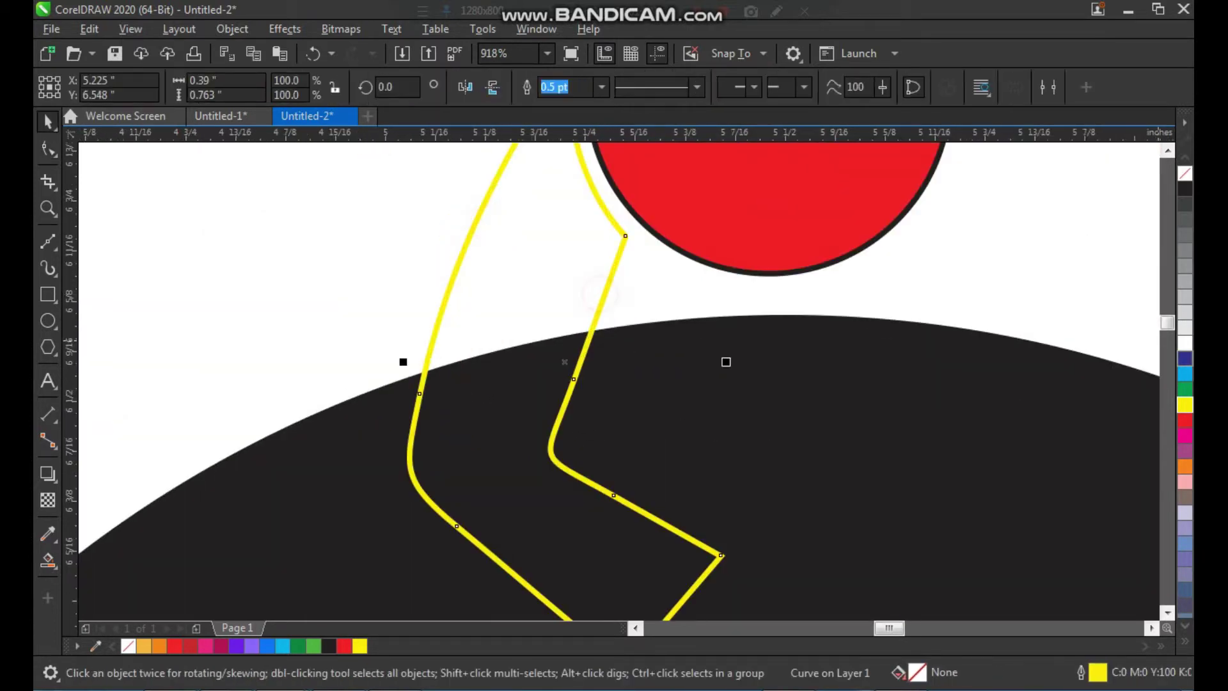
left_click(1188, 425)
left_click(1066, 268)
Bow the straight hand end of the arm outward and adjust its nodes and handles into a rounded tip
scroll(569, 333, "down", 2)
key("F2")
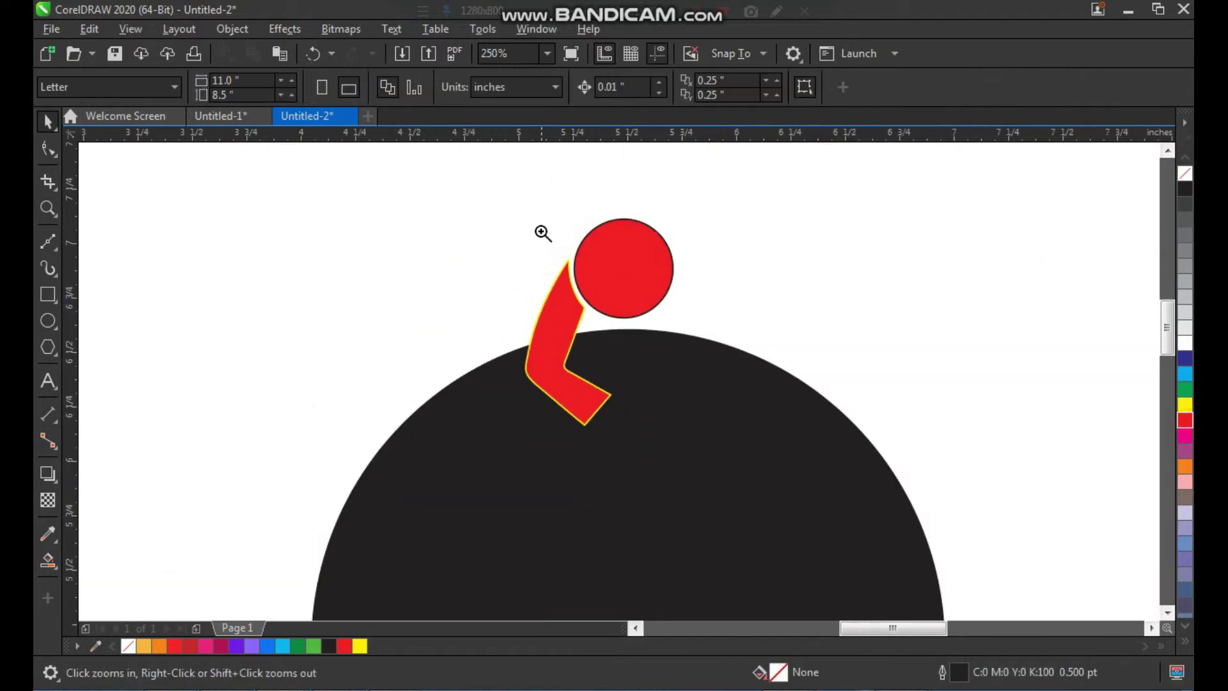
left_click_drag(543, 248, 756, 447)
key("space")
left_click(504, 459)
key("F2")
left_click_drag(442, 376, 704, 587)
key("F10")
left_click_drag(540, 376, 565, 345)
left_click(560, 333)
left_click_drag(513, 416, 542, 489)
mouse_move(575, 389)
left_mouse_down()
mouse_move(597, 395)
mouse_move(586, 380)
left_mouse_up()
scroll(512, 467, "down", 2)
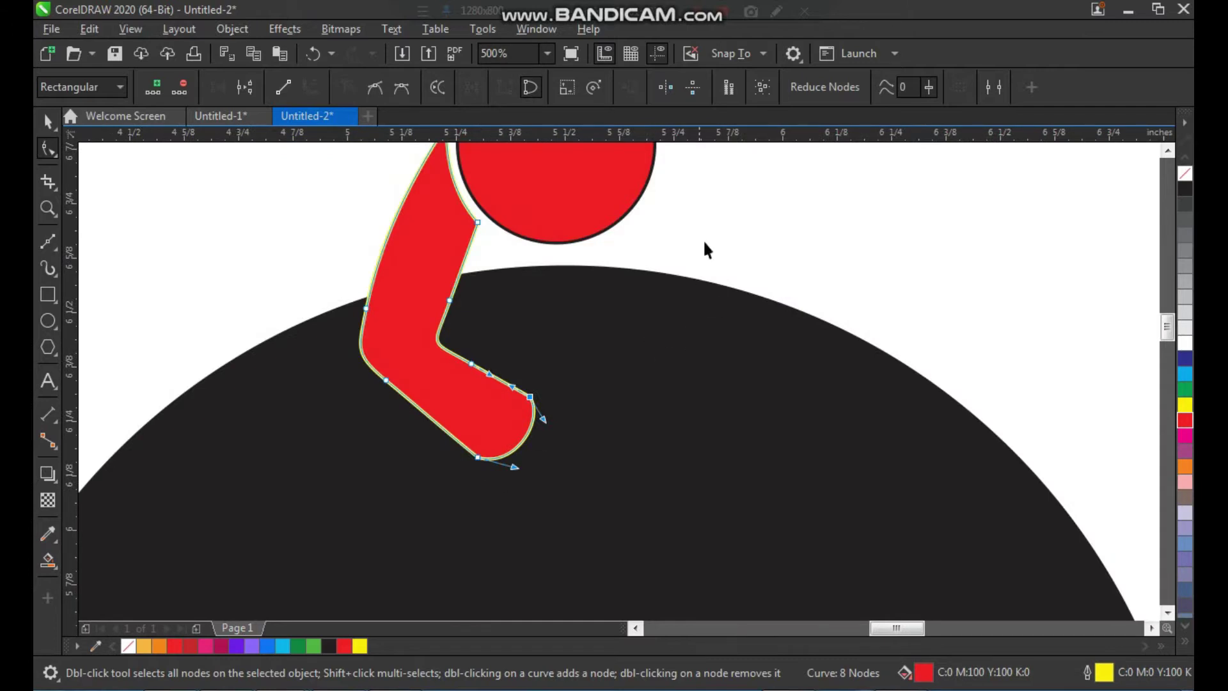
key("space")
scroll(508, 352, "down", 2)
scroll(476, 218, "up", 2)
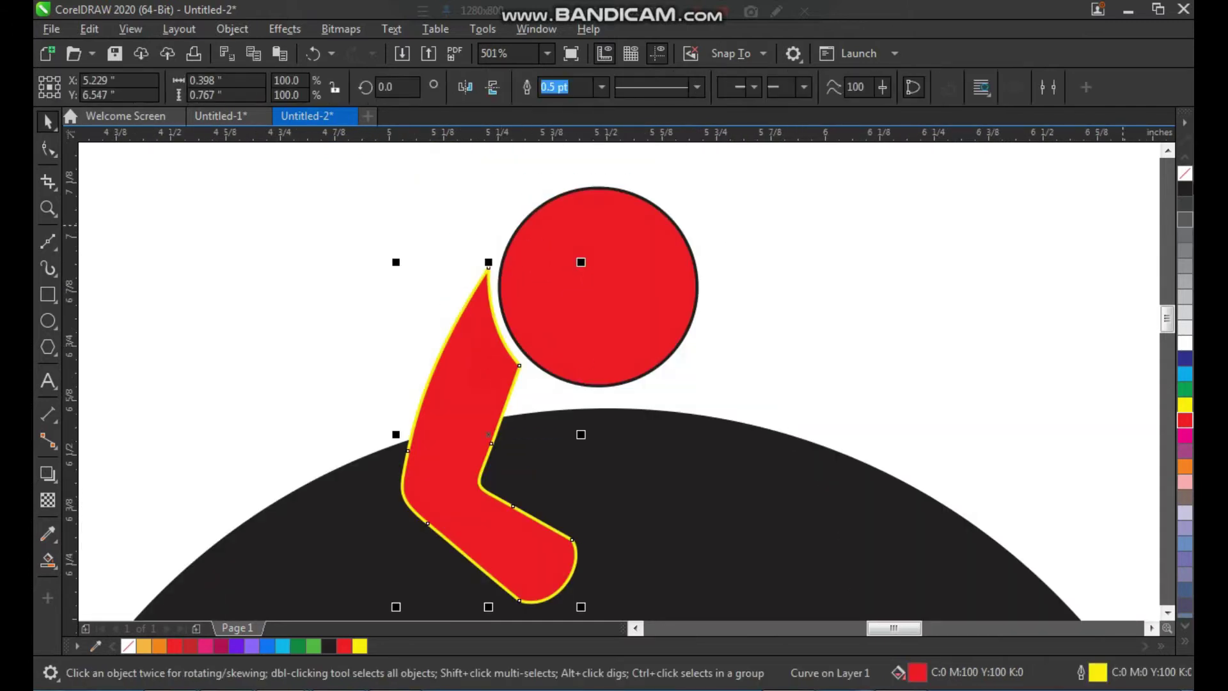
Create a horizontally mirrored copy of the arm and position it on the opposite side of the red head circle
key("F2")
scroll(435, 289, "down", 1)
left_click_drag(420, 240, 605, 502)
left_click_drag(427, 362, 563, 385)
left_click(489, 353)
left_click_drag(426, 369, 697, 398)
right_click(698, 398)
left_click_drag(696, 346, 739, 349)
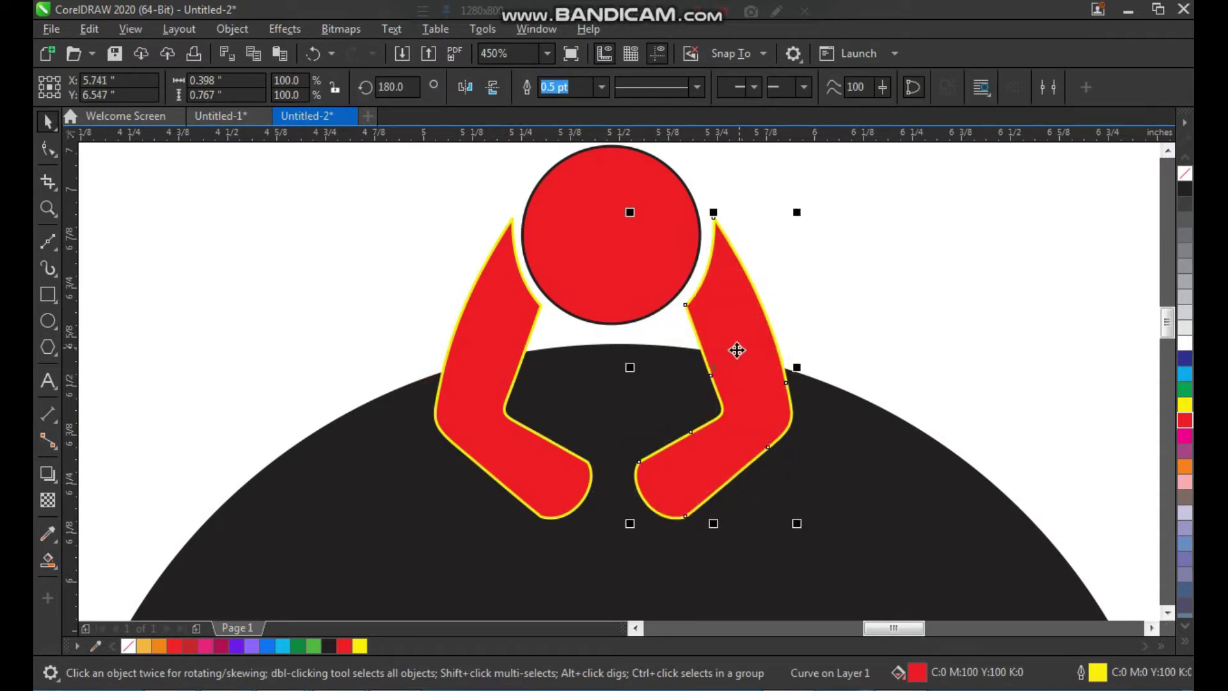
Group the two arms and centre them horizontally on the red head circle
left_click(515, 346, "shift")
left_click(858, 259)
left_click(740, 315)
left_click(665, 275, "shift")
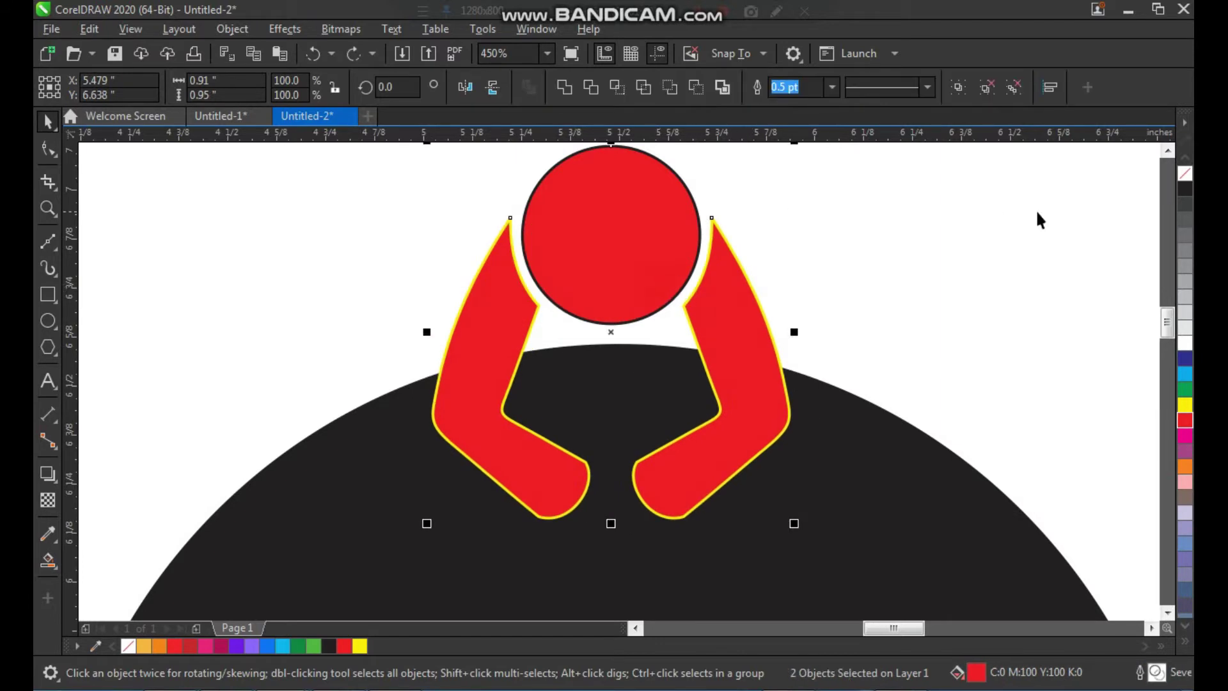
Remove the outlines from the head and arms and group them into one figure
right_click(1187, 180)
left_click(982, 226)
key("F3")
key("F2")
left_click_drag(398, 226, 797, 619)
left_click(758, 300)
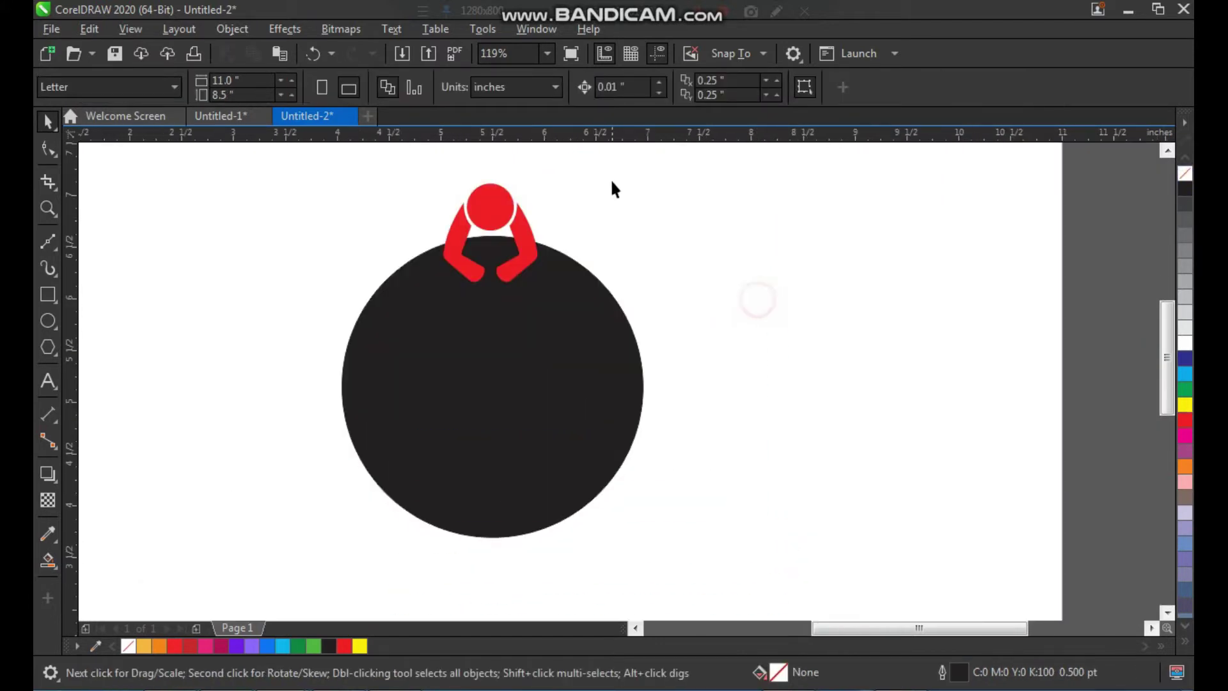
Create a vertically mirrored copy of the figure and place it at the opposite edge of the black circle
left_click_drag(422, 306, 425, 304)
left_click(569, 288)
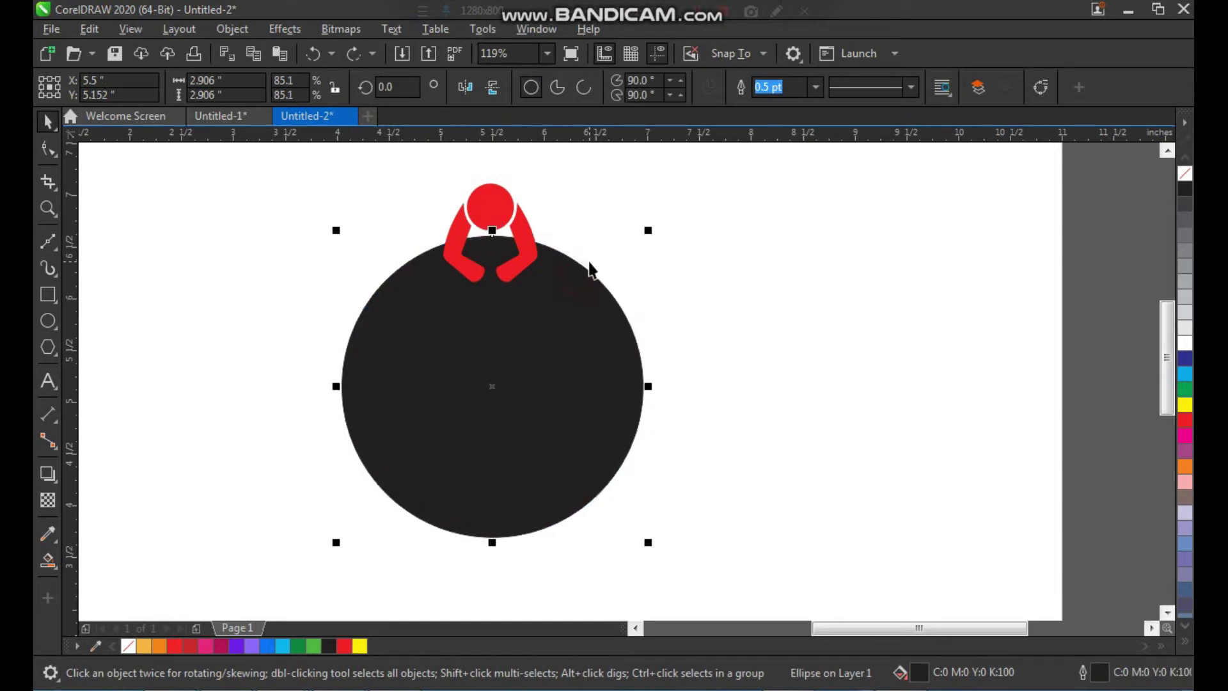
left_click(503, 205)
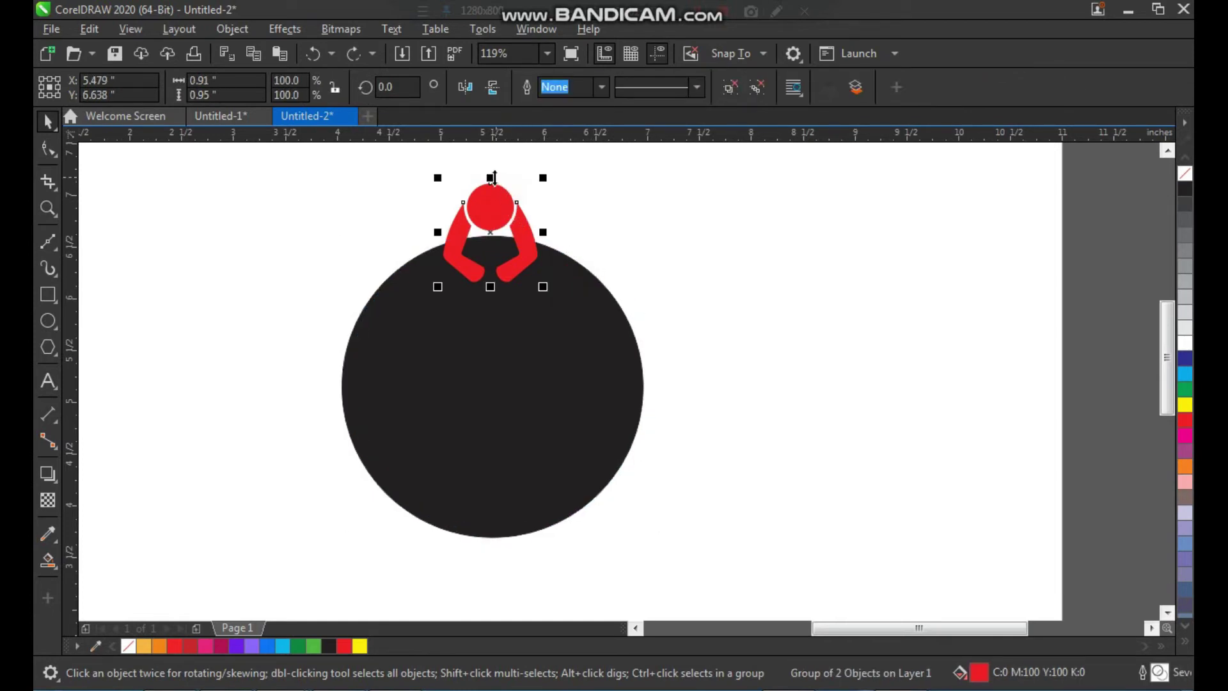
left_click_drag(491, 178, 490, 386)
left_click_drag(523, 319, 522, 538)
left_click(592, 531)
Group the two opposite figures and centre them horizontally on the black circle
left_click(523, 270)
left_click(525, 518, "shift")
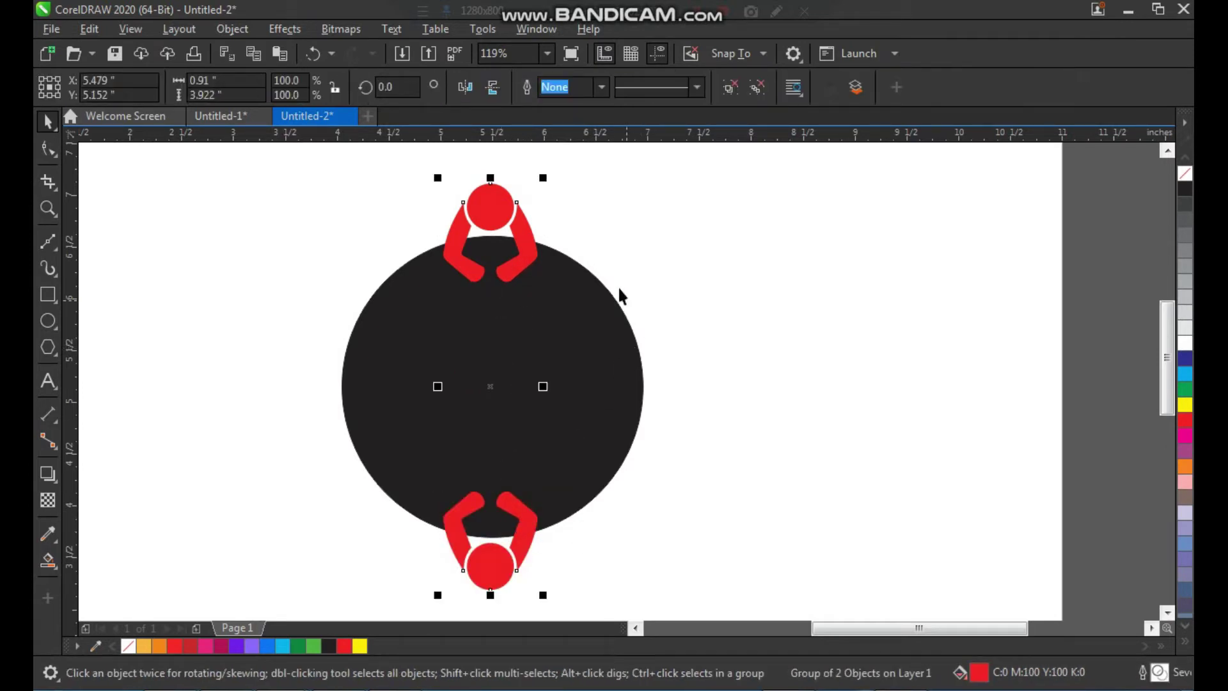
left_click(558, 261, "shift")
key("c")
left_click(611, 235)
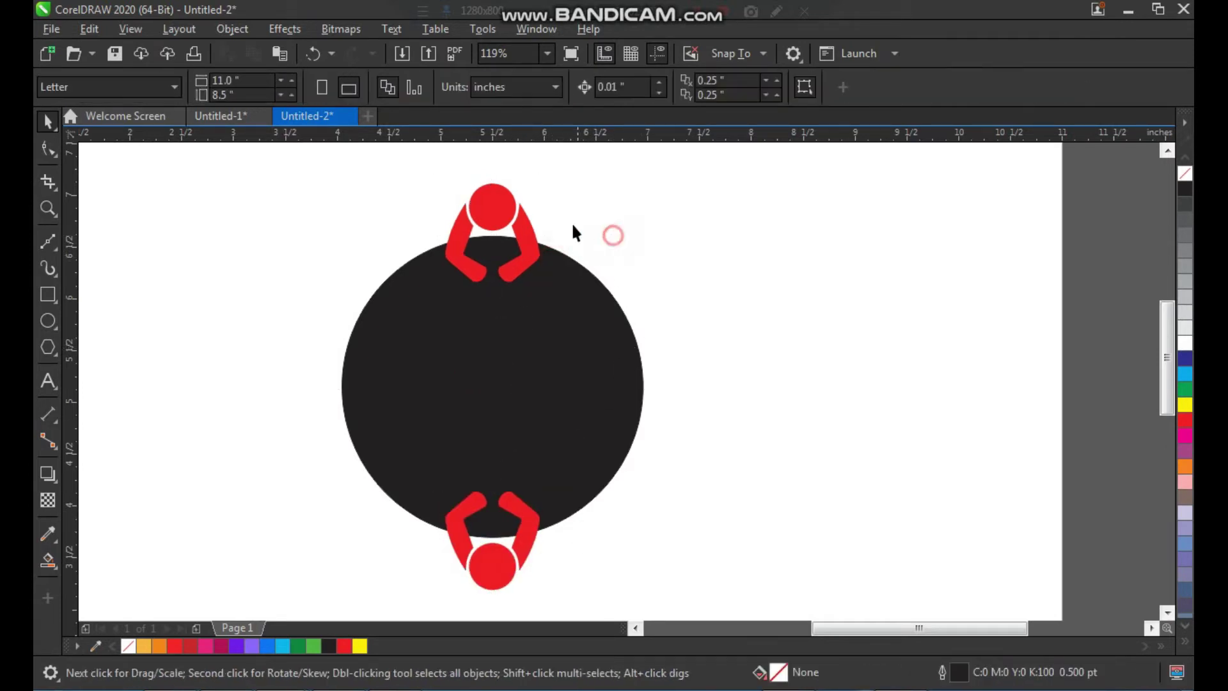
Duplicate the figure pair rotated 45° clockwise about the black circle's centre, repeating until eight figures surround it
double_click(525, 221)
left_click_drag(547, 176, 629, 316)
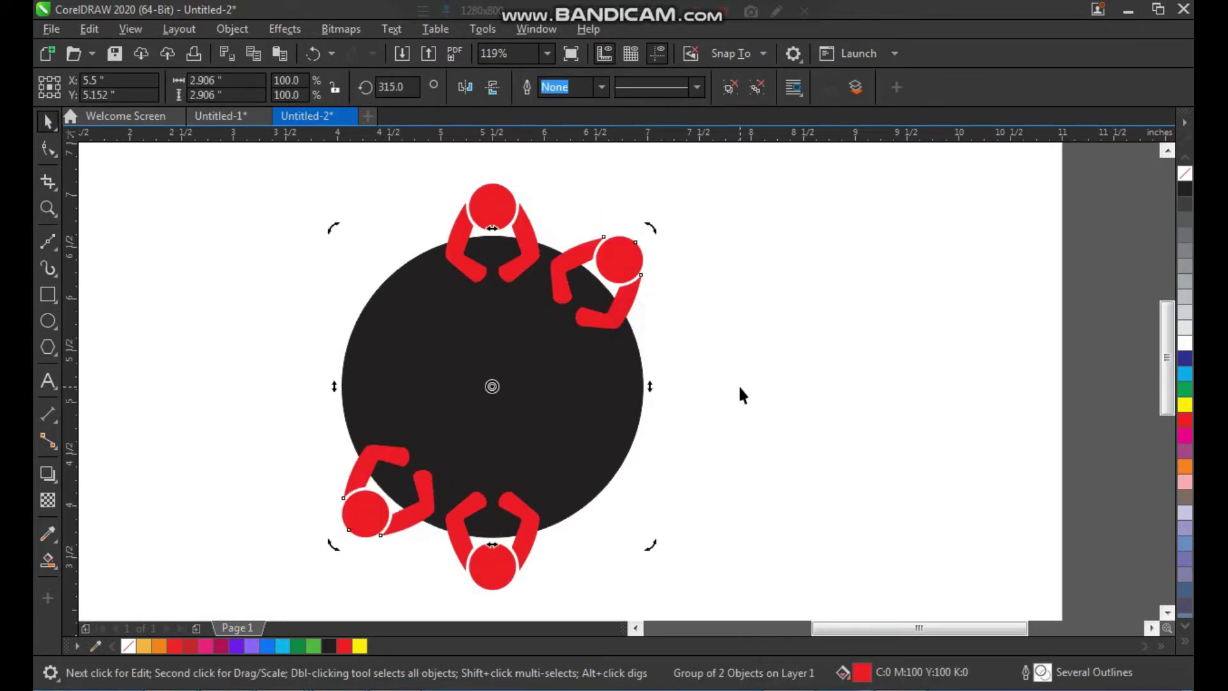
key("ctrl+r")
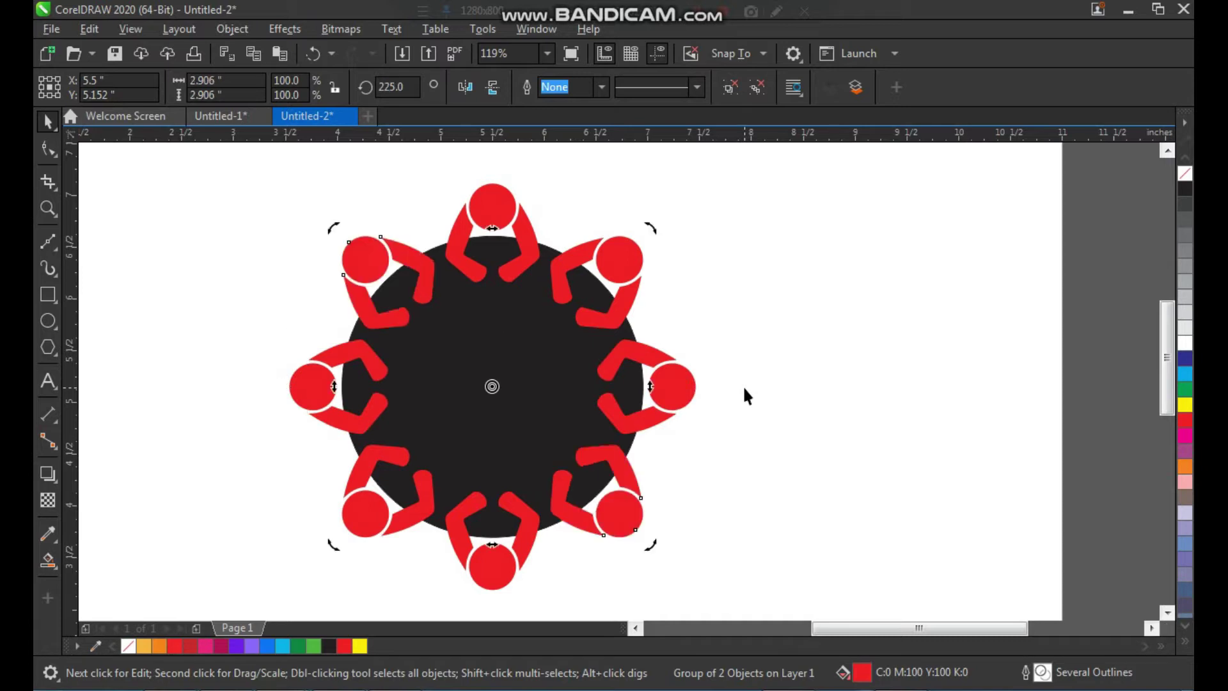
key("ctrl+r")
left_click(797, 392)
scroll(540, 360, "down", 2)
left_click_drag(383, 241, 696, 533)
left_click(783, 333)
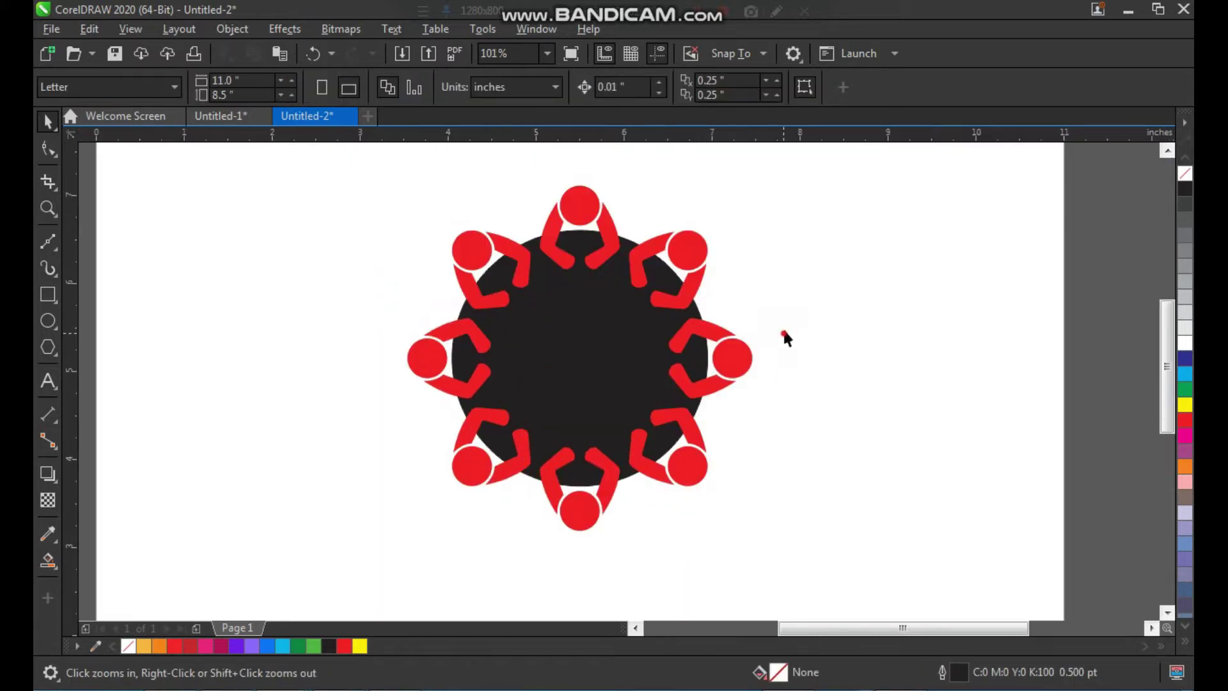
Ungroup the figures around the black circle into separate heads and arm pairs
left_click(688, 251)
left_click(811, 222)
left_click_drag(815, 170, 382, 554)
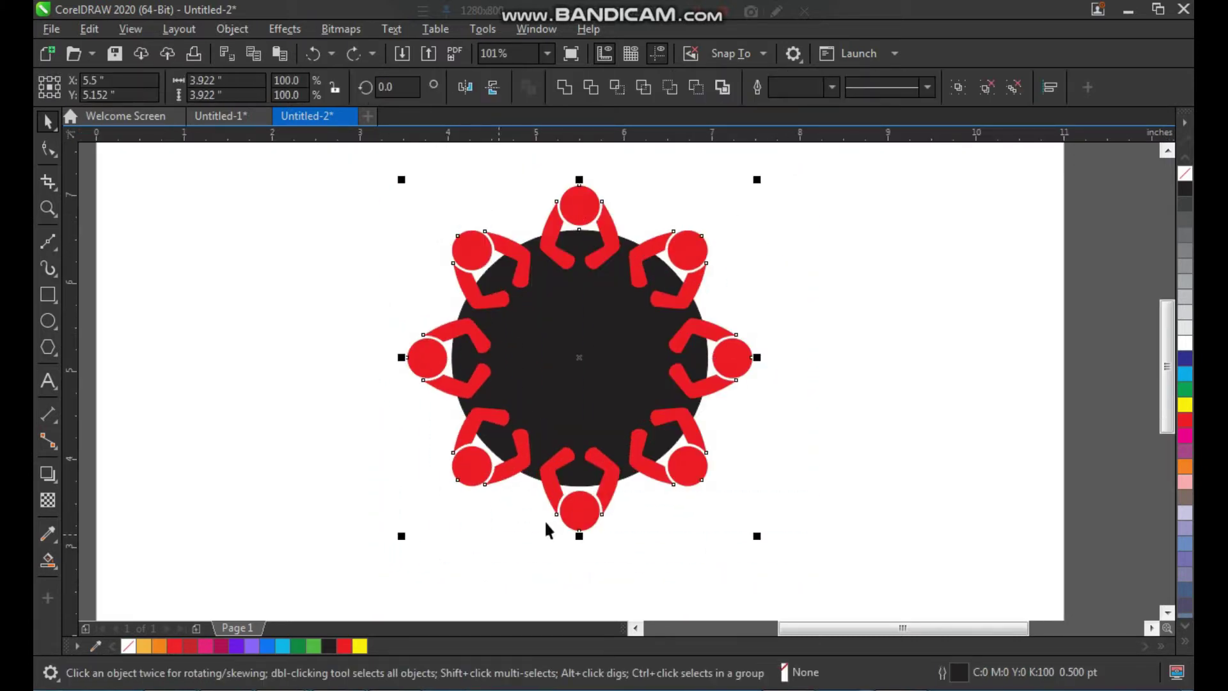
left_click(823, 357)
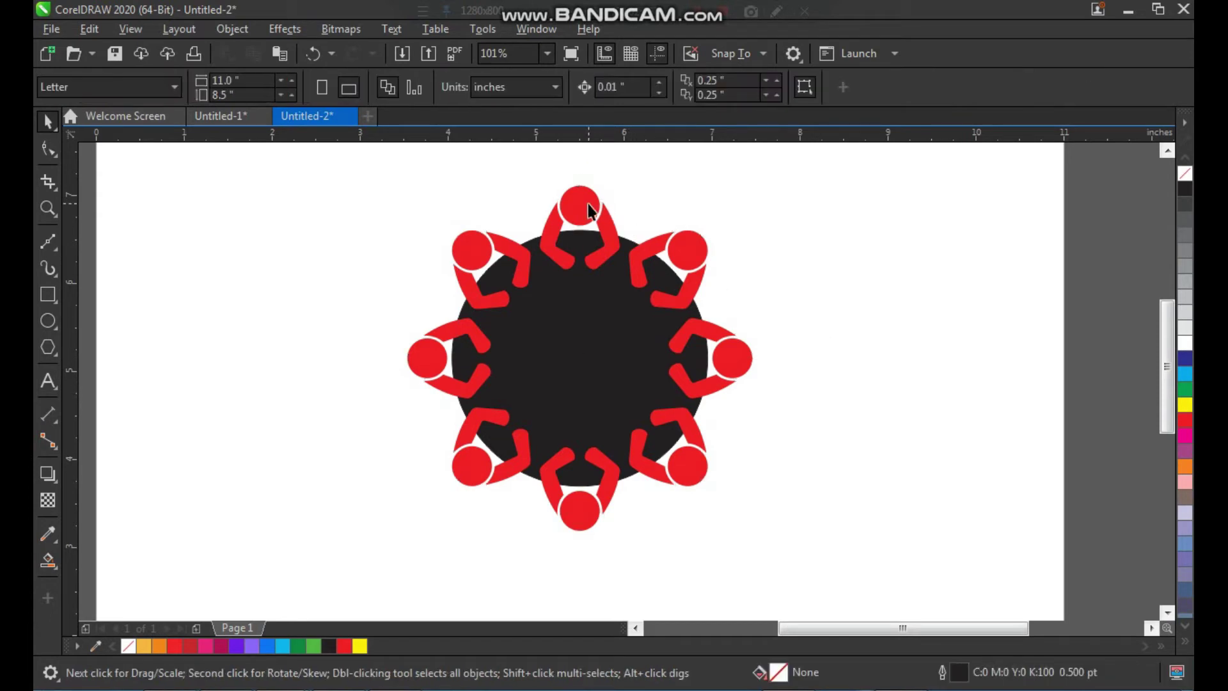
left_click_drag(588, 205, 620, 201)
key("ctrl+z")
Recolour the head and arms of the topmost figure orange (#F08415)
left_click(718, 222)
key("F2")
left_click_drag(419, 171, 824, 532)
left_click(583, 200)
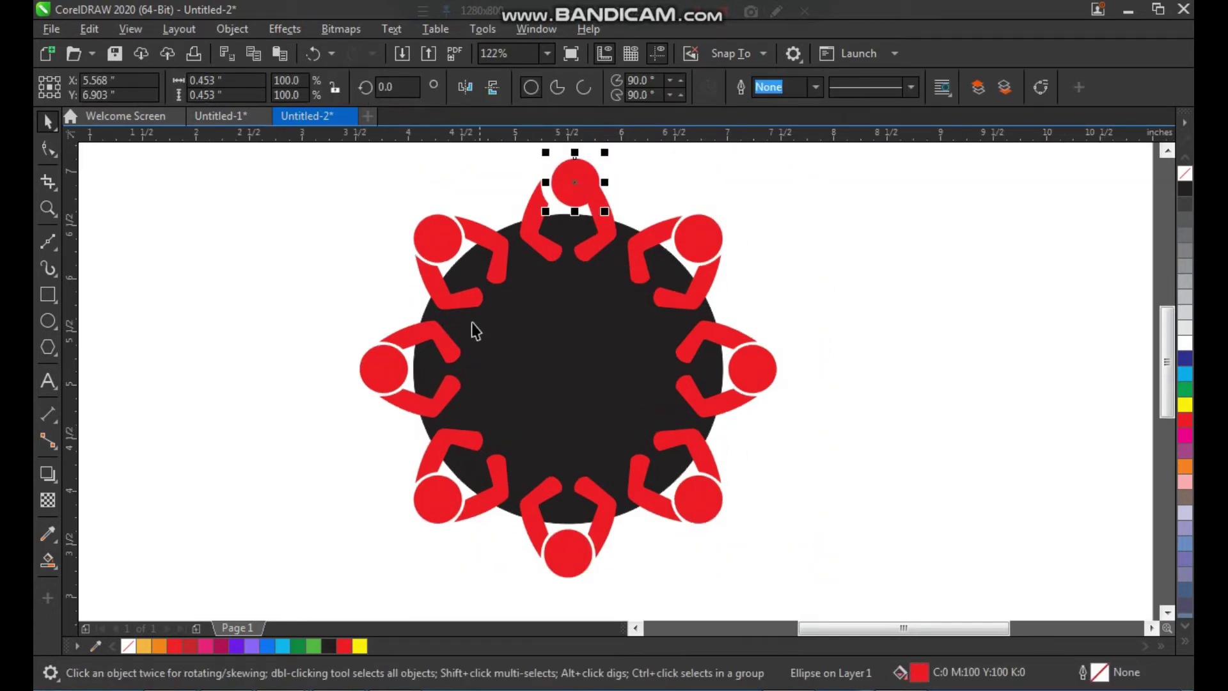
left_click(157, 647)
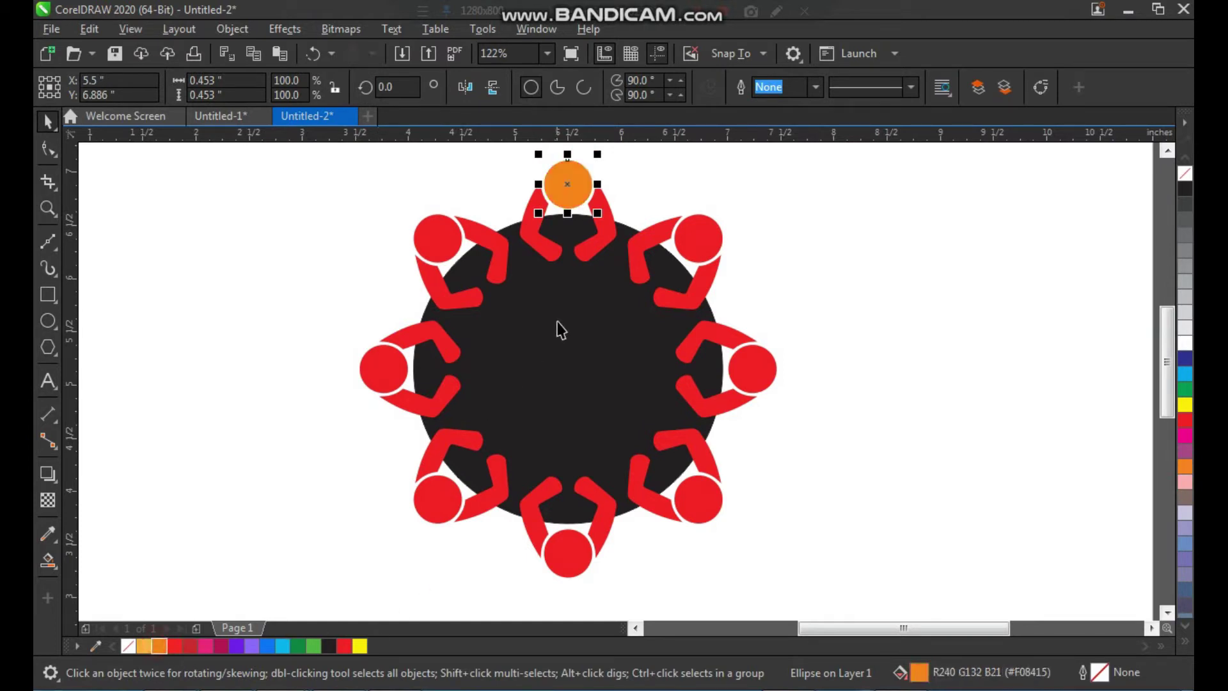
left_click(590, 249)
key("ctrl+r")
Recolour the head and arms of the upper-right figure violet
left_click(704, 237)
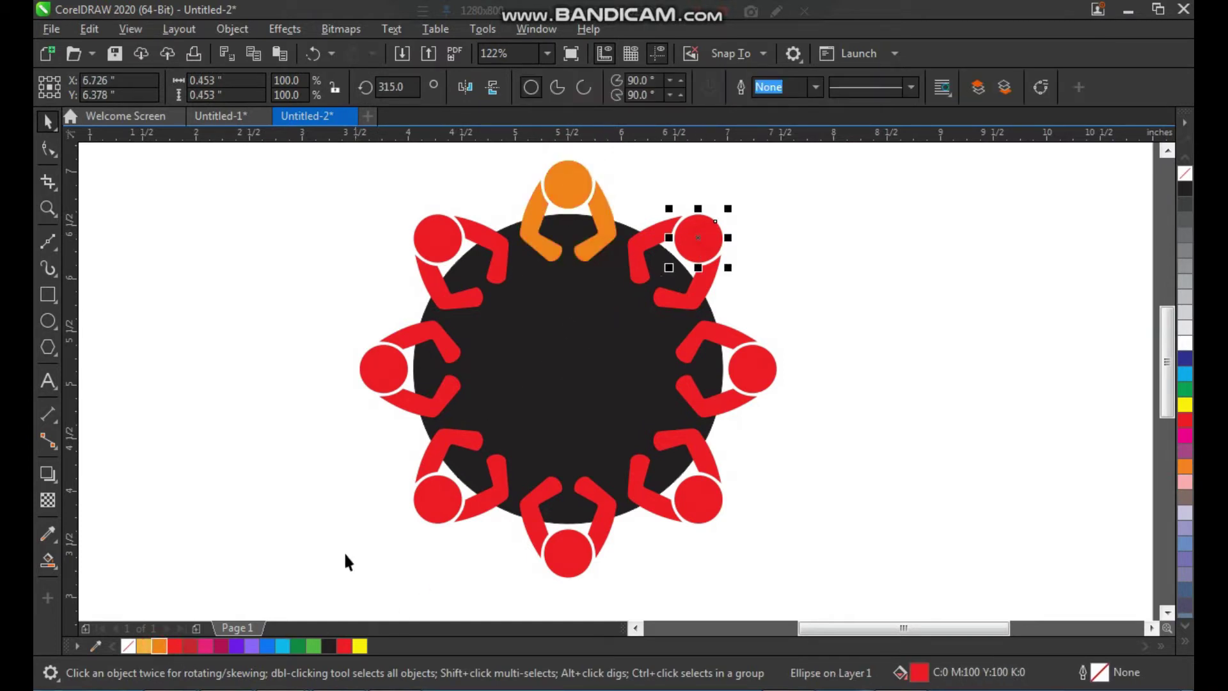
left_click(236, 646)
left_click(673, 307)
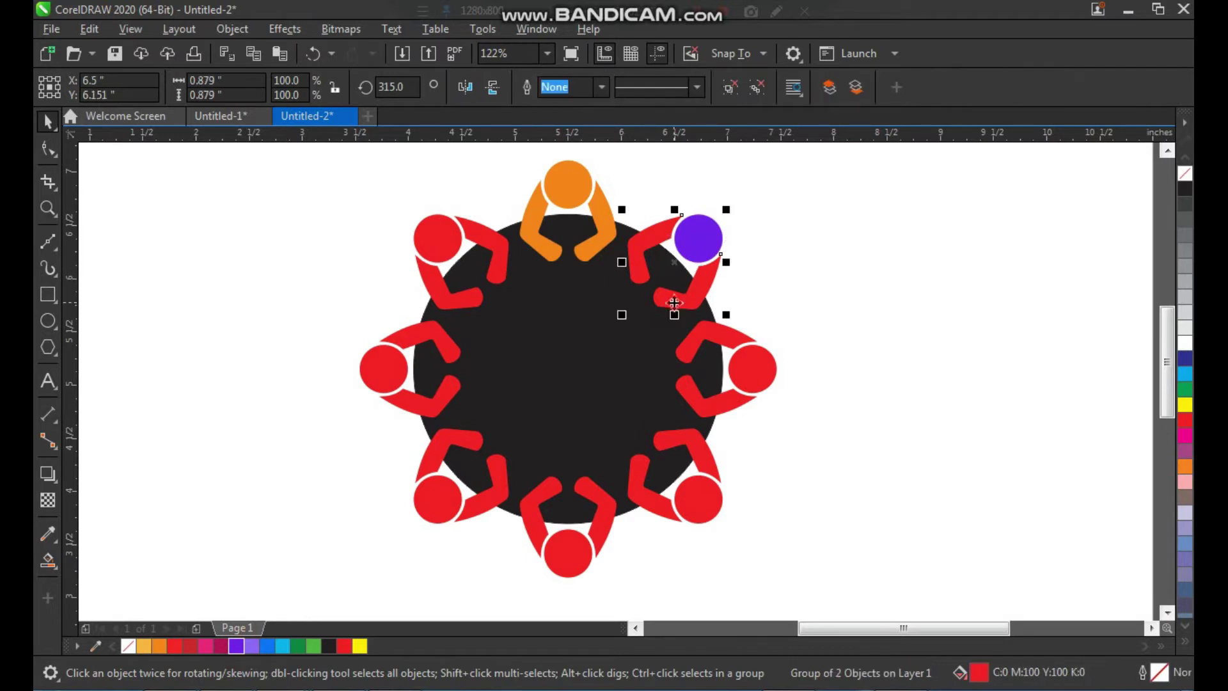
key("ctrl+r")
Recolour the head and arms of the rightmost figure dark green
left_click(743, 381)
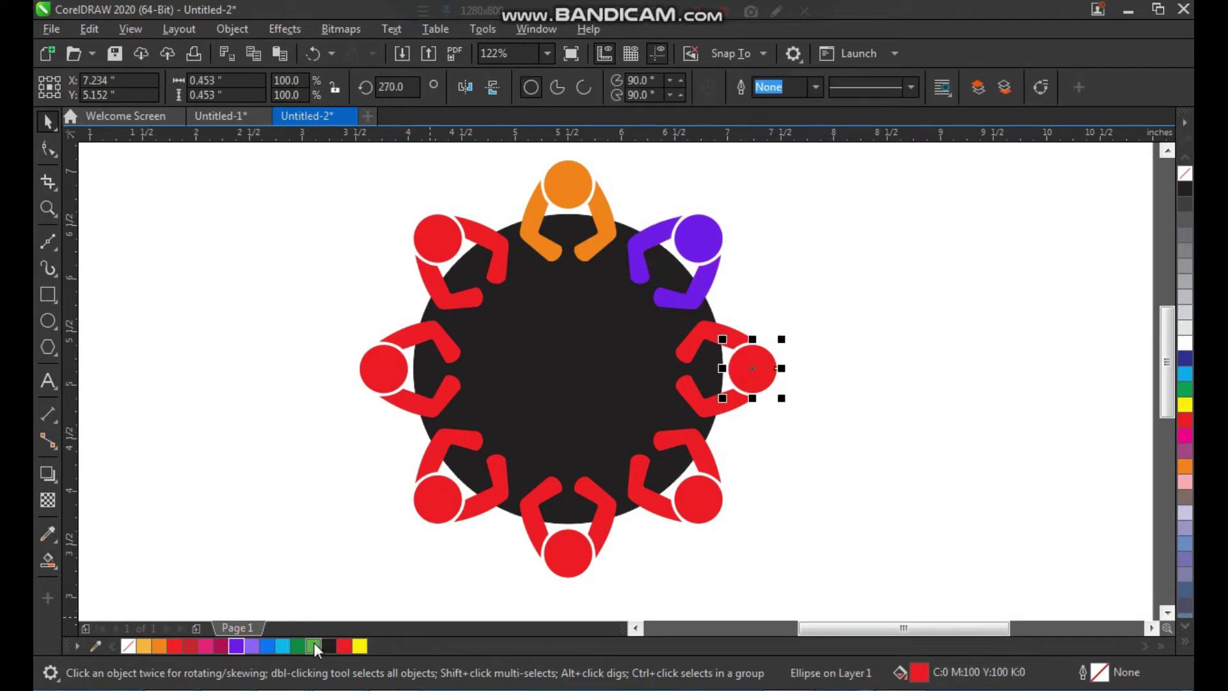
left_click(297, 646)
left_click(710, 413)
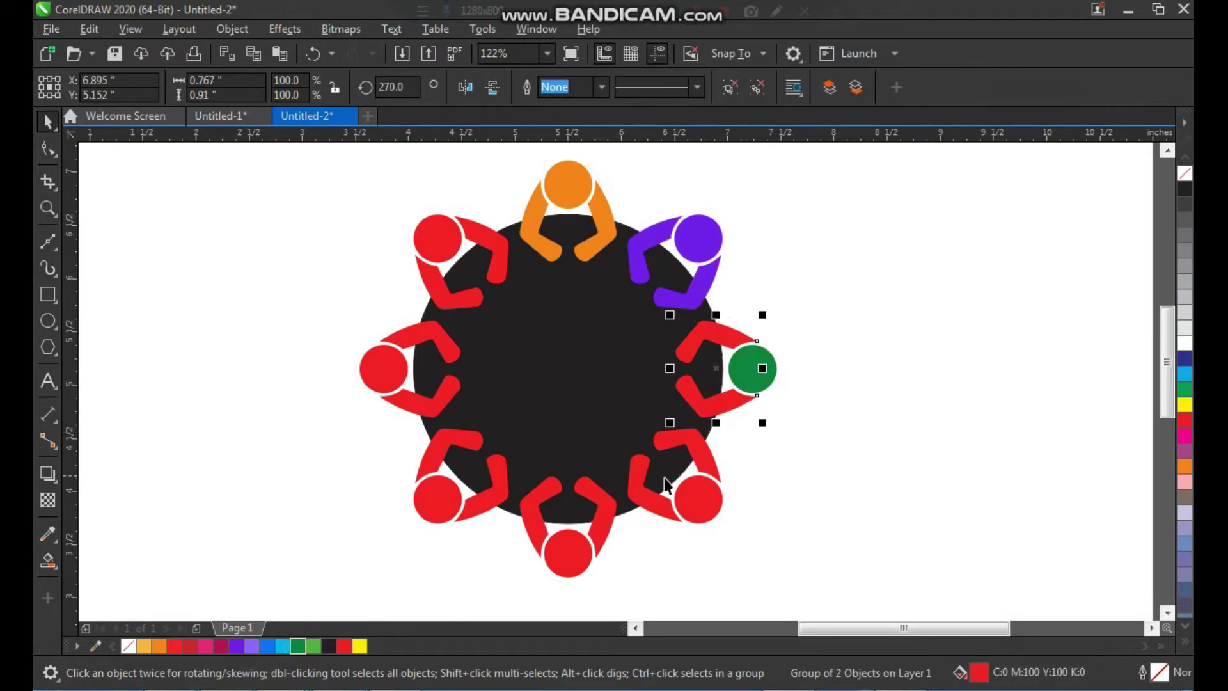
key("ctrl+r")
Recolour the head and arms of the lower-right figure light green (#52BA3F)
left_click(707, 506)
left_click(314, 646)
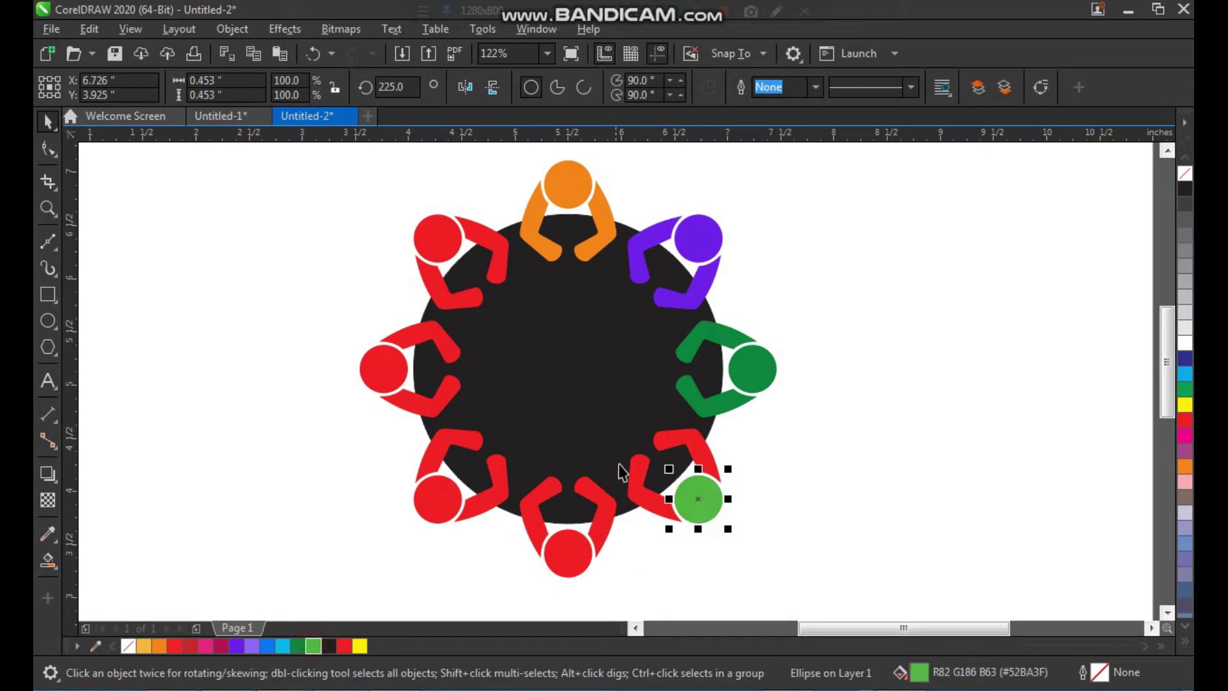
left_click(662, 448)
key("ctrl+r")
Recolour the head and arms of the bottom figure yellow
left_click(573, 555)
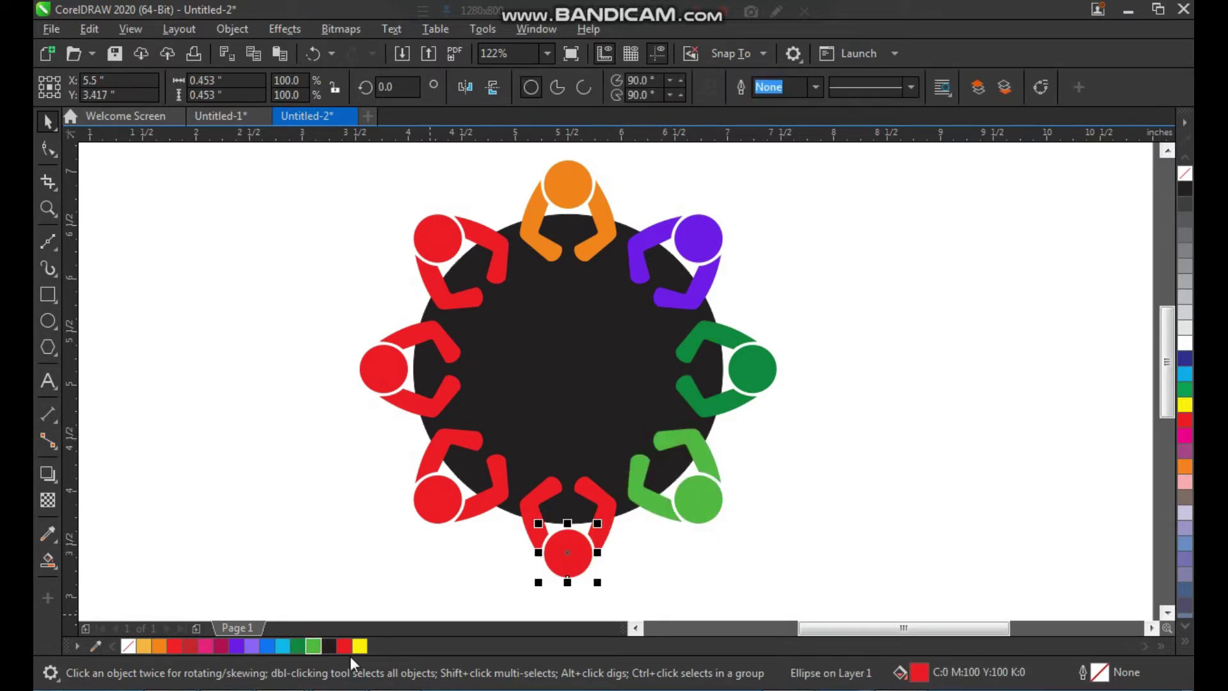
left_click(361, 648)
left_click(590, 496)
key("ctrl+r")
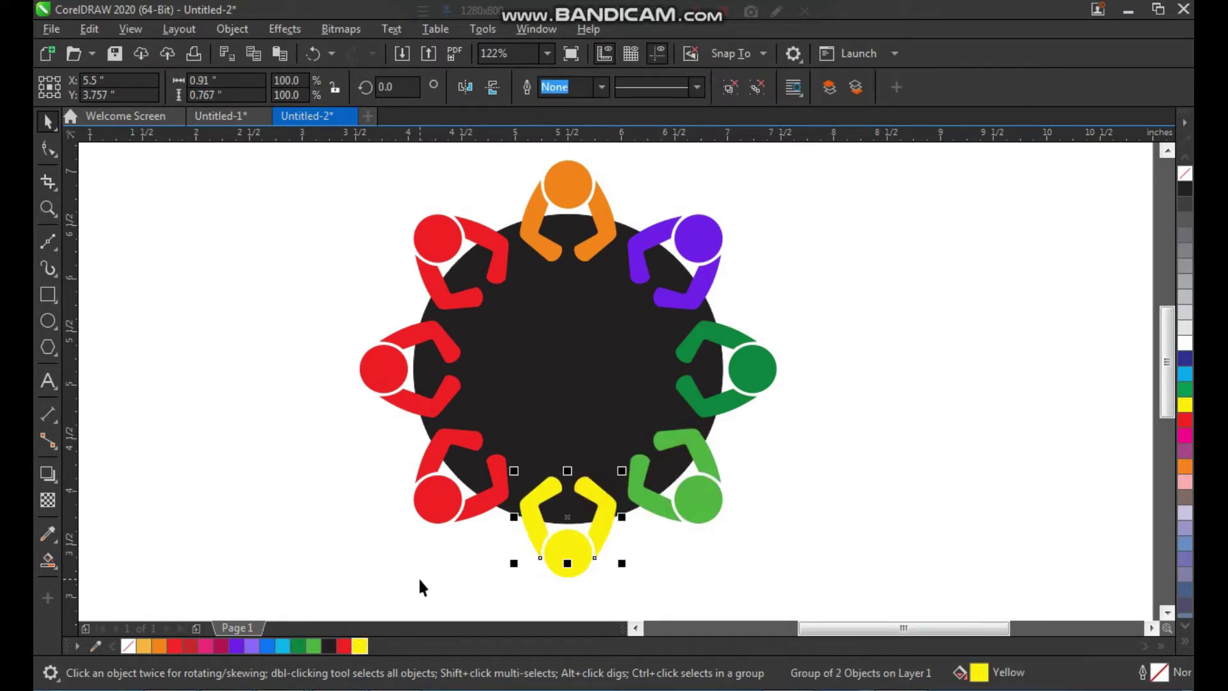
left_click(420, 584)
Recolour the head and arms of the lower-left figure orange (#F08415)
left_click(443, 510)
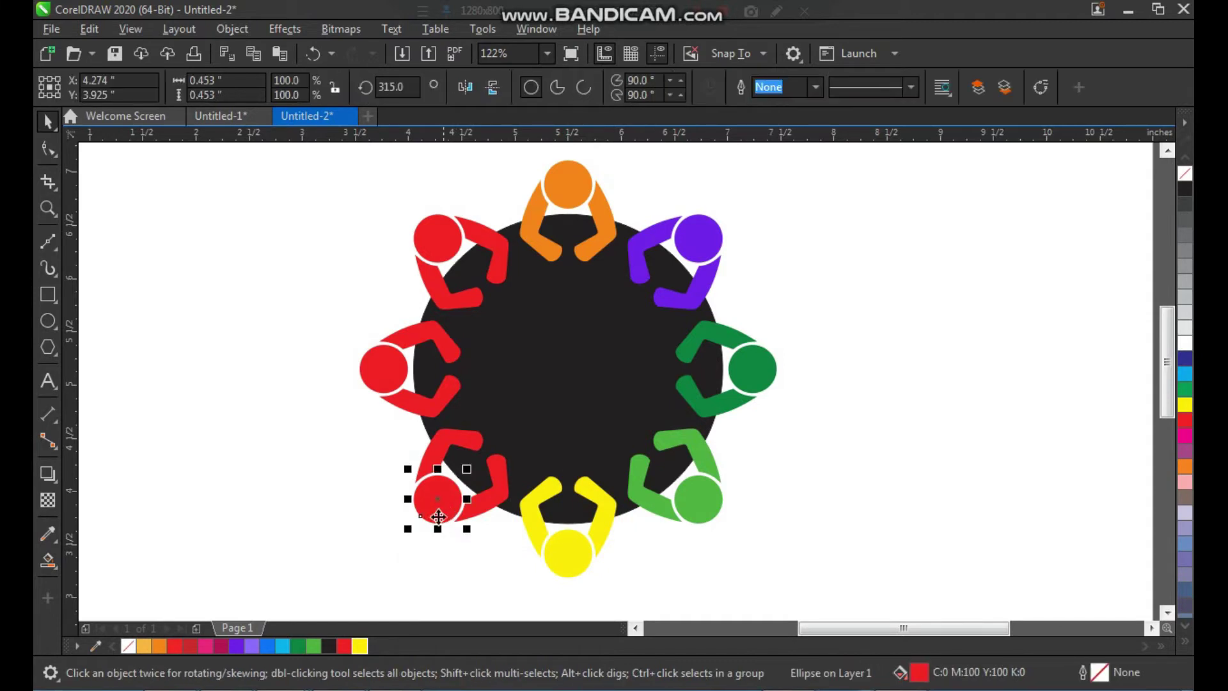
left_click(236, 646)
left_click(159, 646)
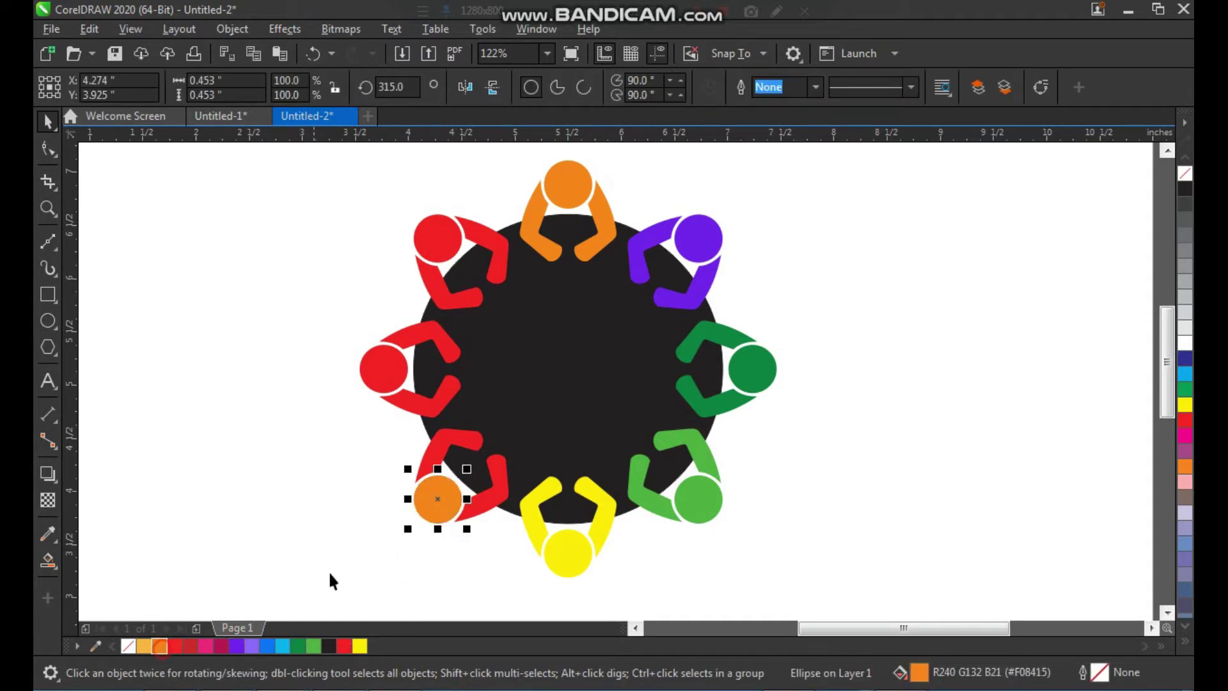
left_click(470, 515)
key("ctrl+r")
left_click(477, 573)
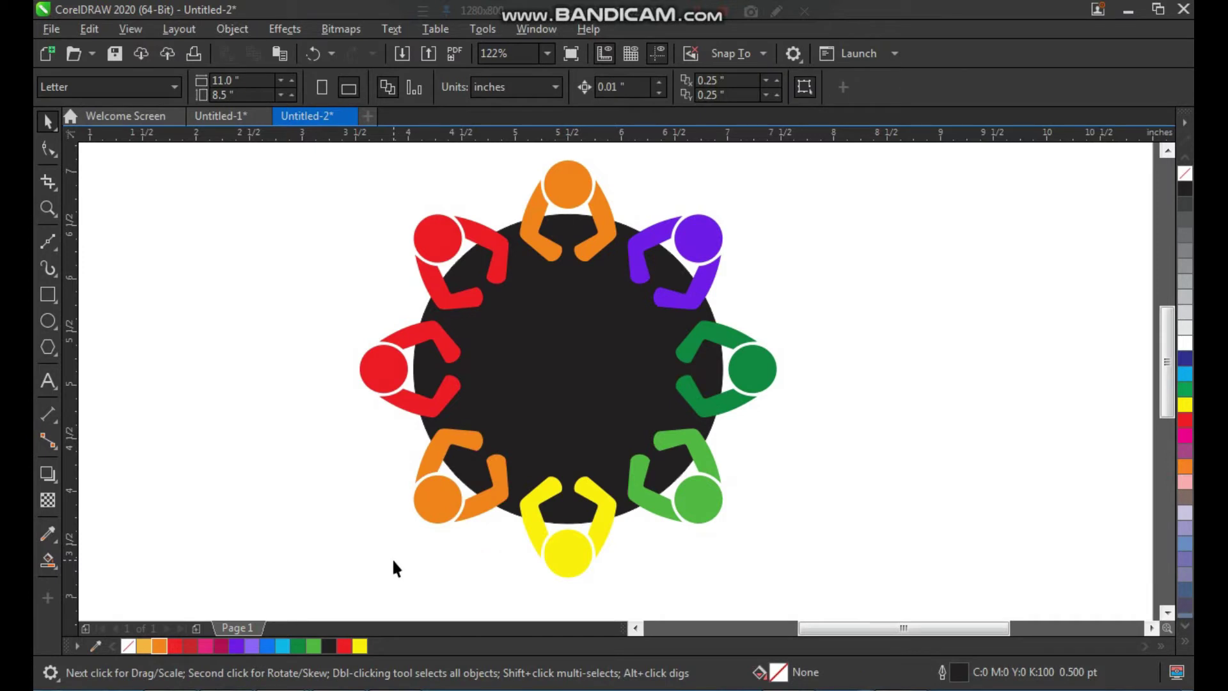
Recolour the head and arms of the lower-left figure blue
left_click(444, 498)
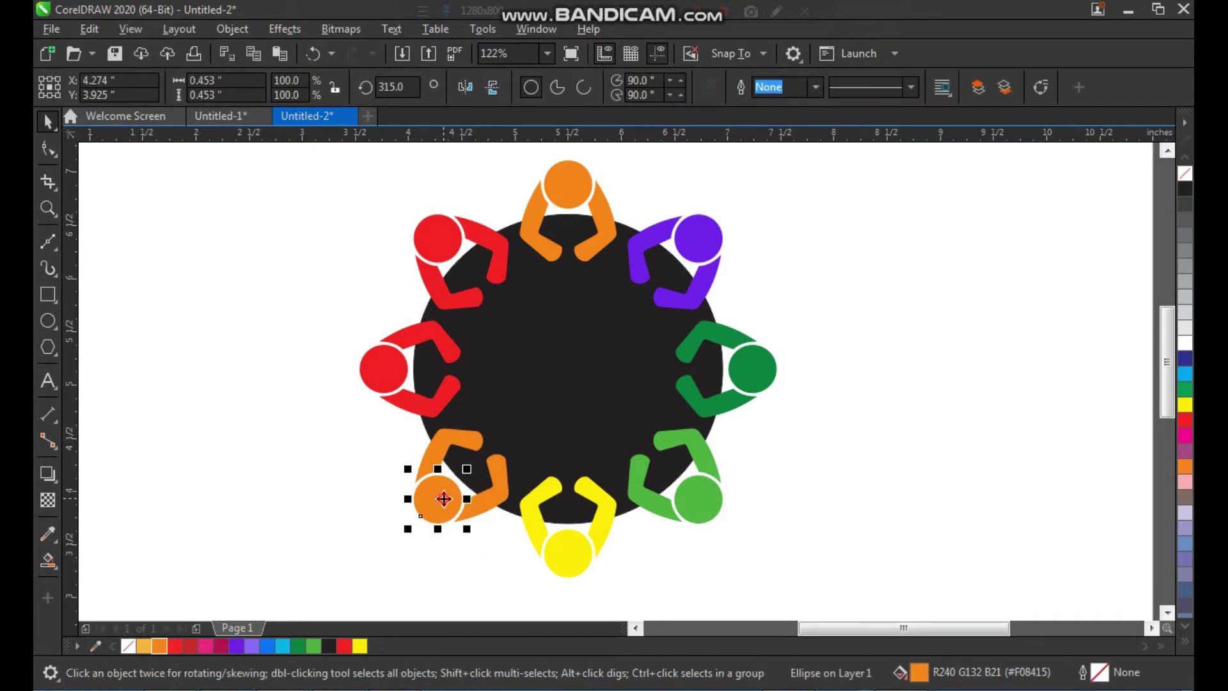
left_click(497, 506, "shift")
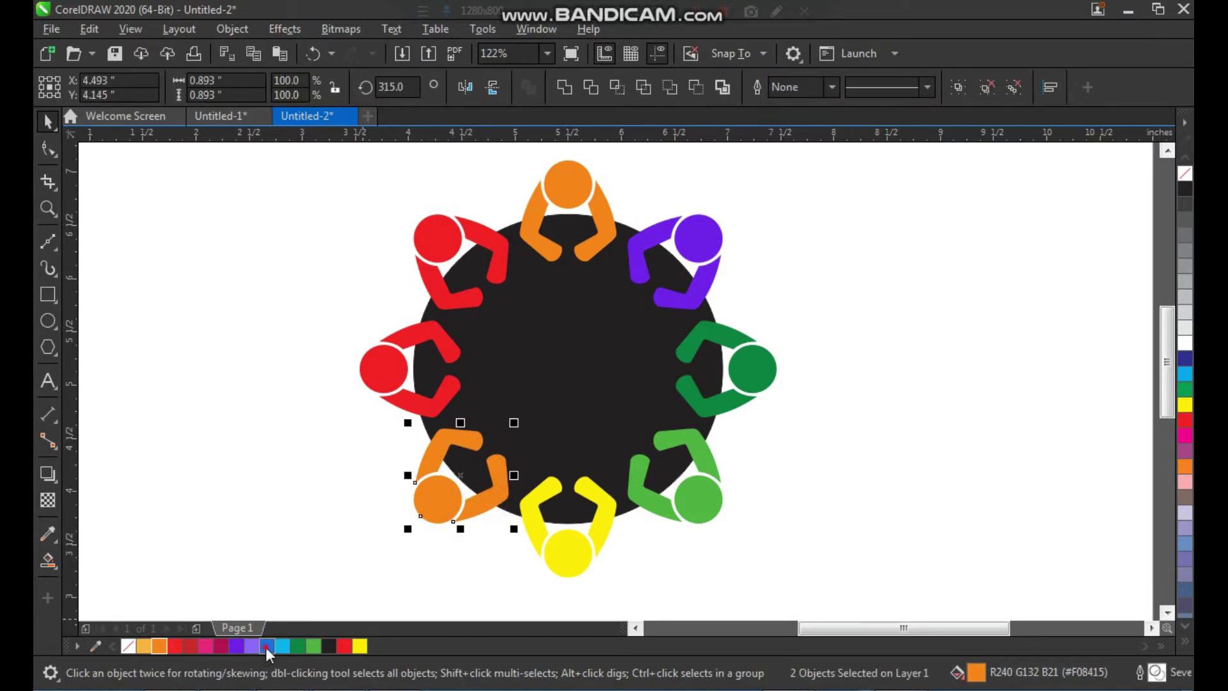
left_click(264, 647)
left_click(283, 461)
Recolour the head and arms of the bottom figure light purple, keeping them in their original position
left_click(560, 549)
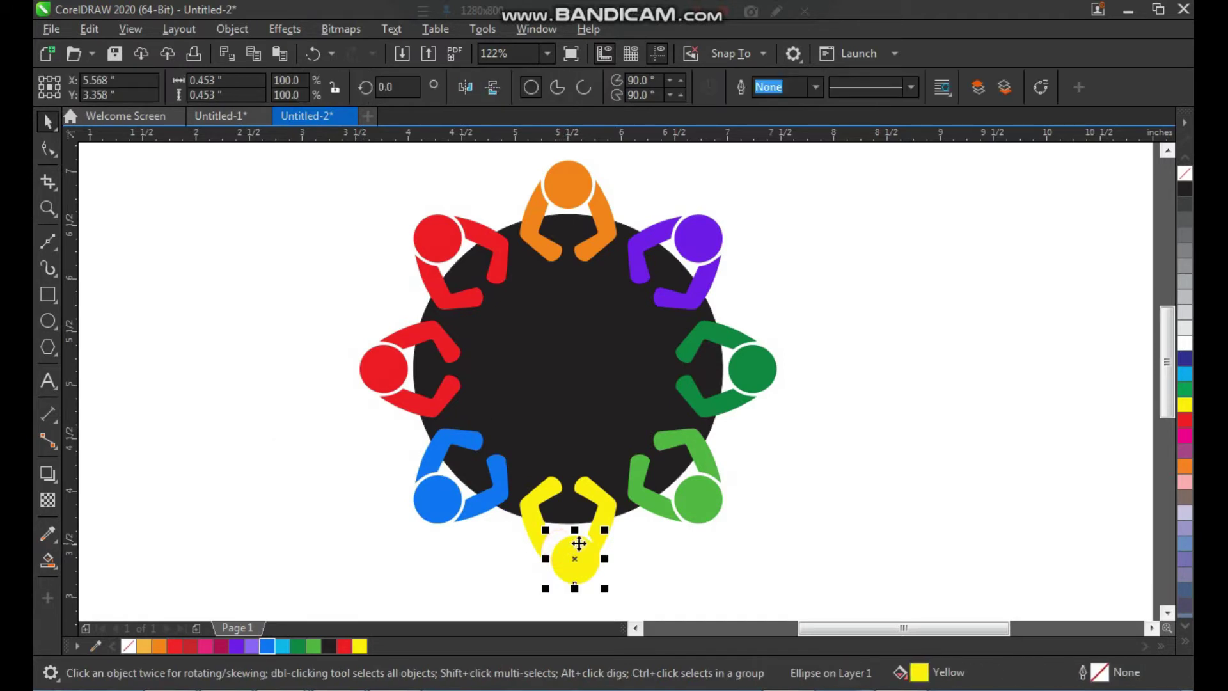
left_click(592, 496, "shift")
left_click_drag(575, 561, 594, 553)
key("ctrl+z")
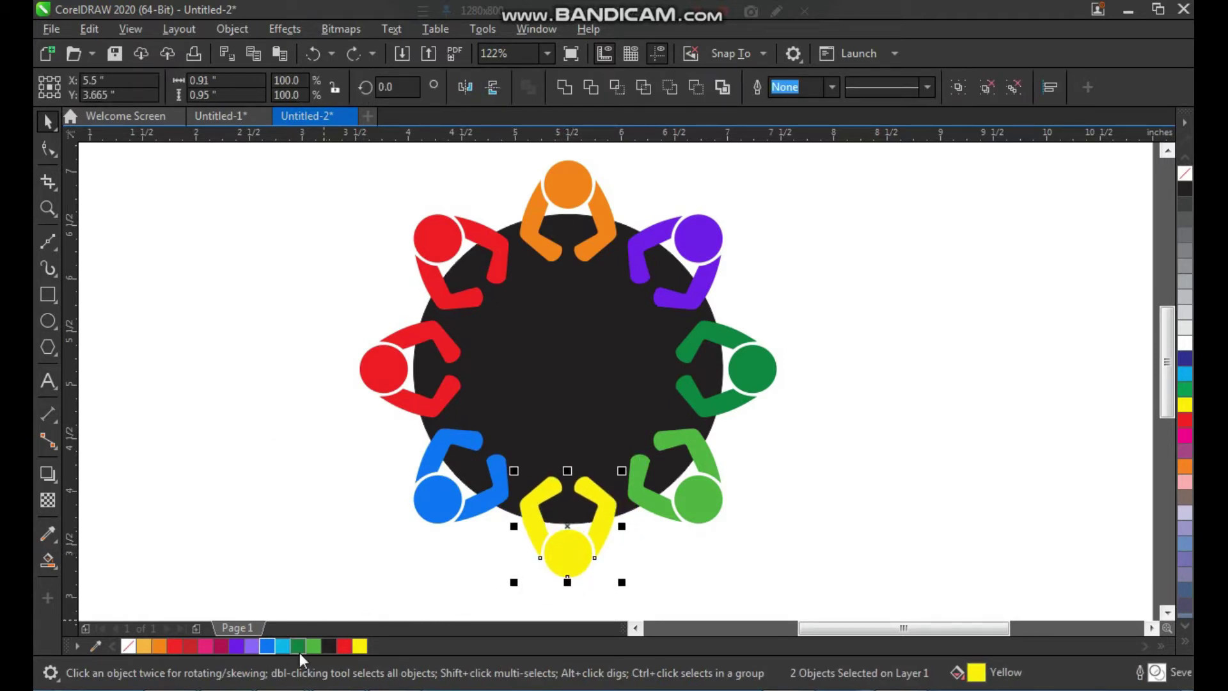
left_click(252, 647)
left_click(265, 471)
Recolour the head and arms of the upper-left figure dark red, keeping them in their original position
scroll(486, 426, "down", 1)
key("F2")
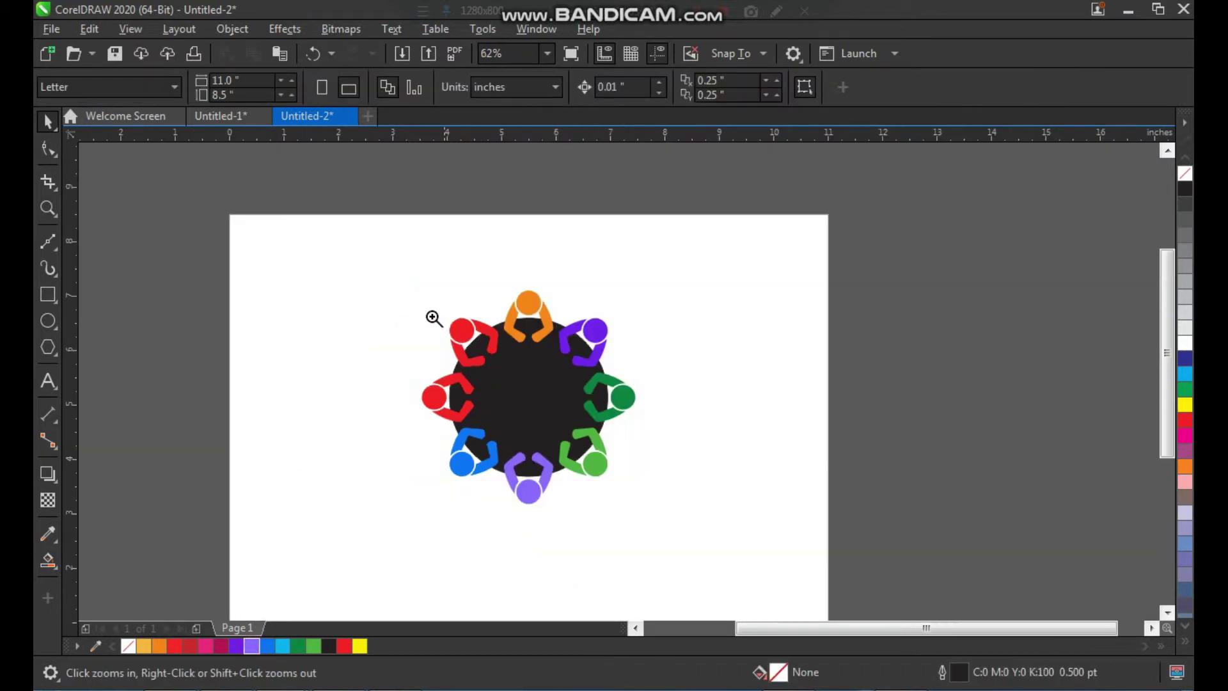
left_click_drag(409, 299, 685, 502)
left_click_drag(446, 291, 425, 296)
key("ctrl+z")
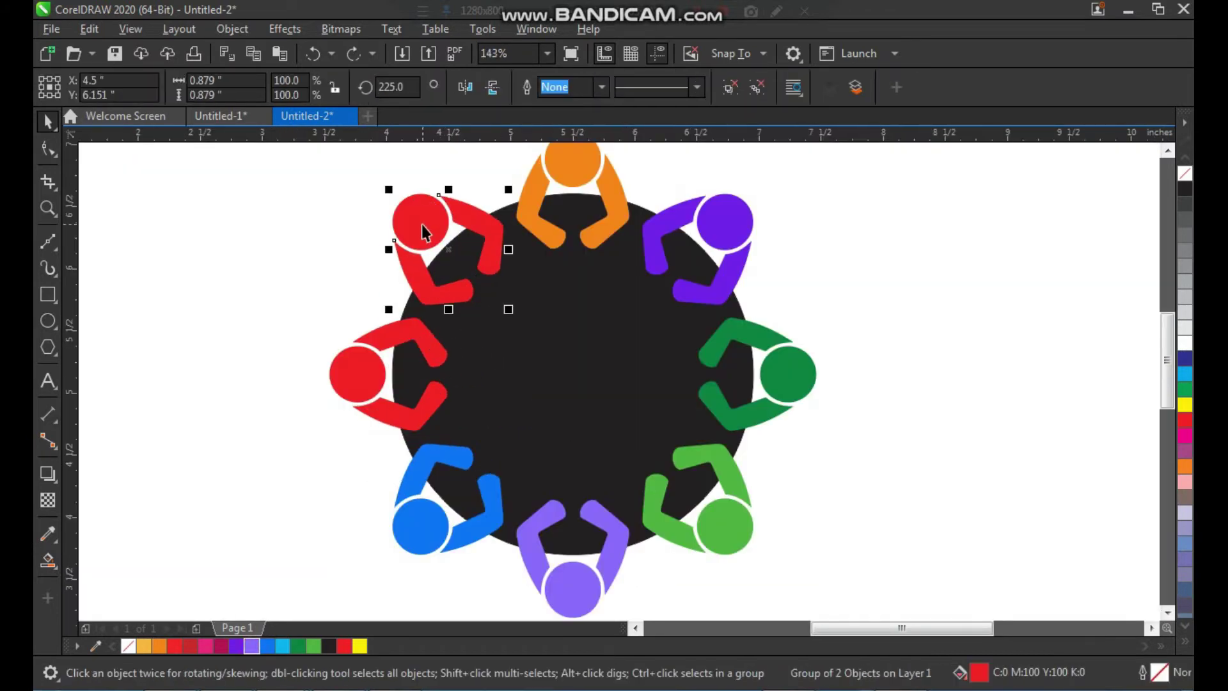
left_click(421, 224, "shift")
left_click_drag(421, 235, 408, 240)
key("ctrl+z")
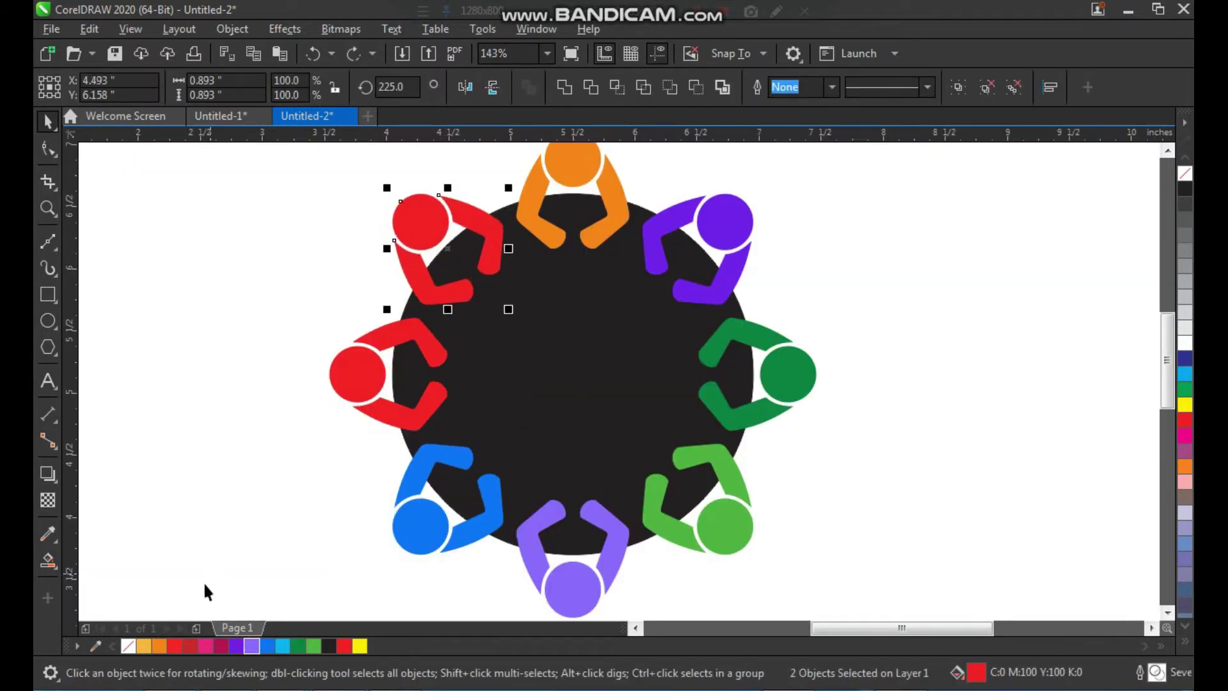
left_click(178, 647)
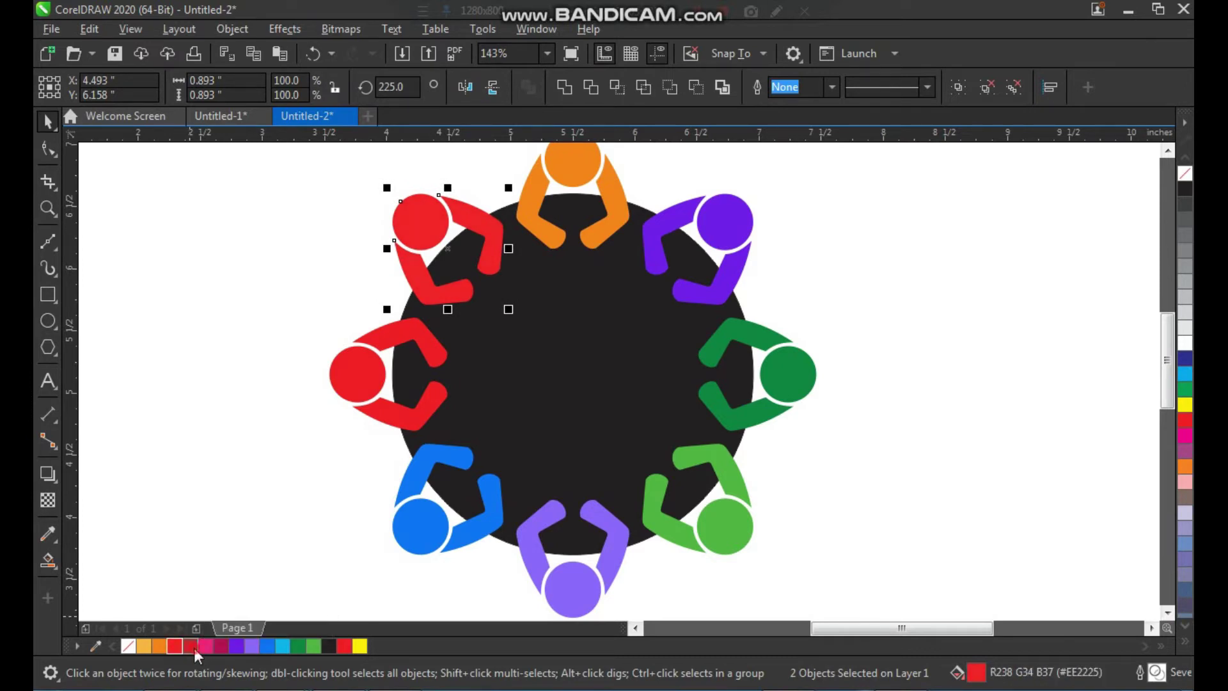
left_click(193, 648)
left_click(231, 420)
Recolour the head and arms of the leftmost figure greyish blue, keeping them in their original position
scroll(400, 440, "down", 2)
key("F2")
left_click_drag(351, 255, 680, 534)
left_click(745, 433)
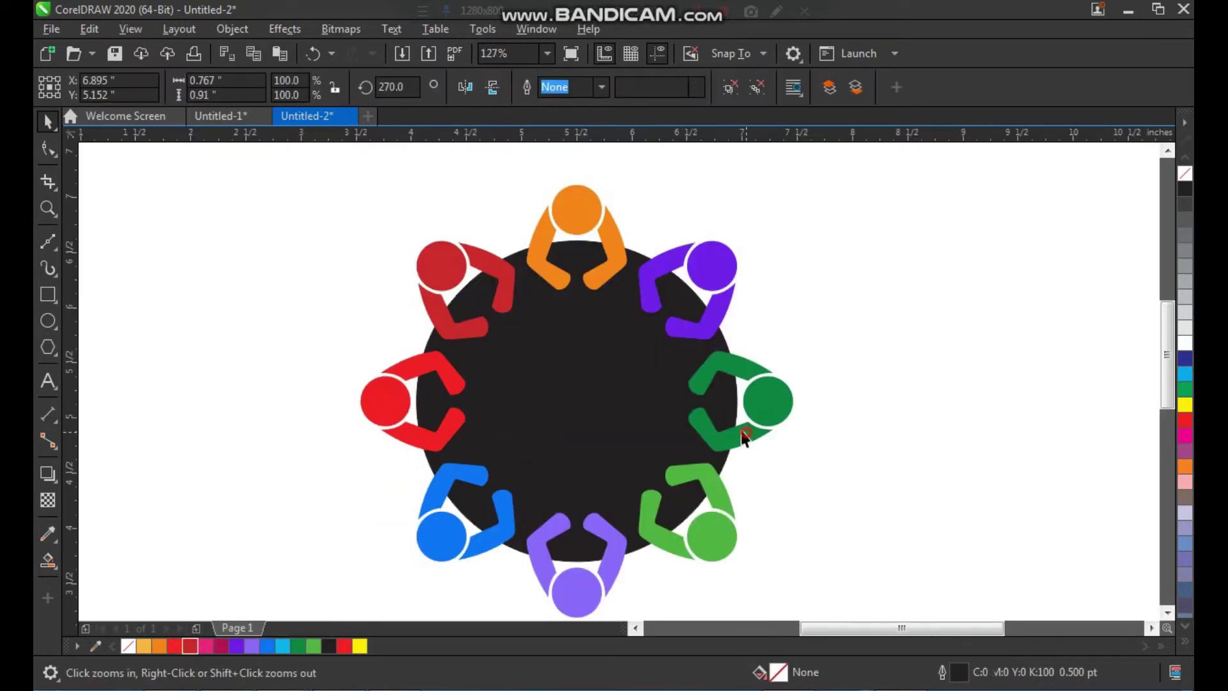
left_click(391, 404)
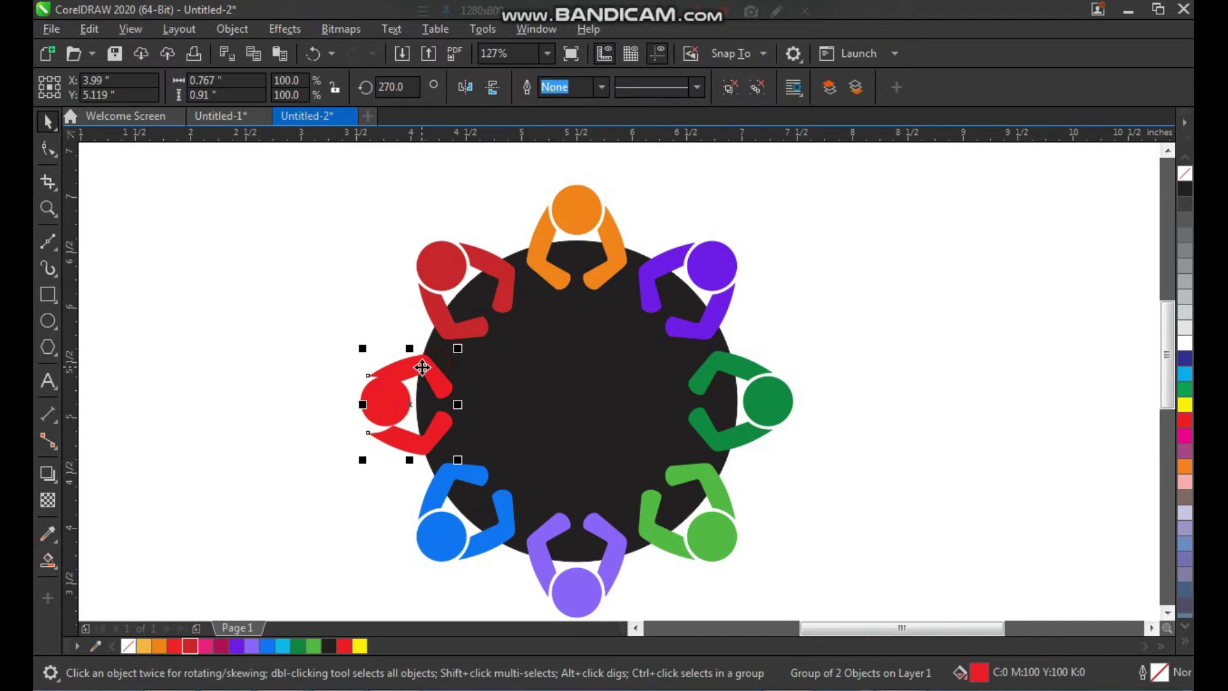
left_click(391, 407, "shift")
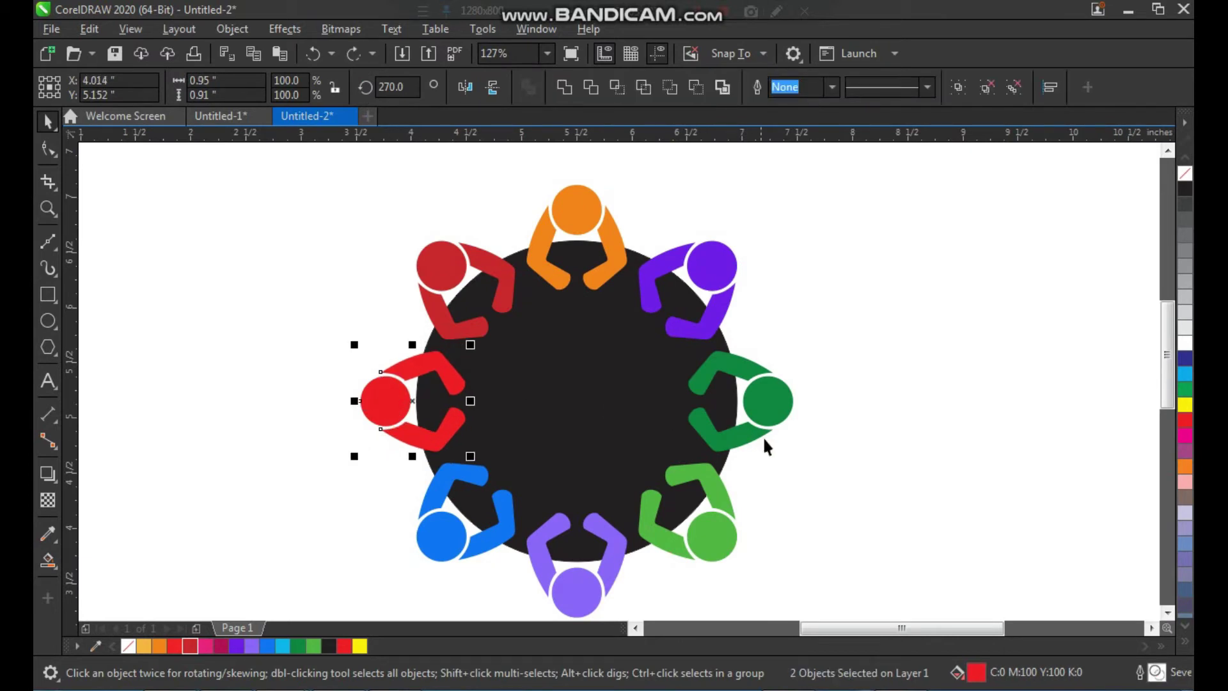
left_click(1183, 547)
left_click(985, 425)
Group the eight figures with the black circle and move the whole logo slightly down and to the left on the page
scroll(580, 437, "down", 2)
key("F2")
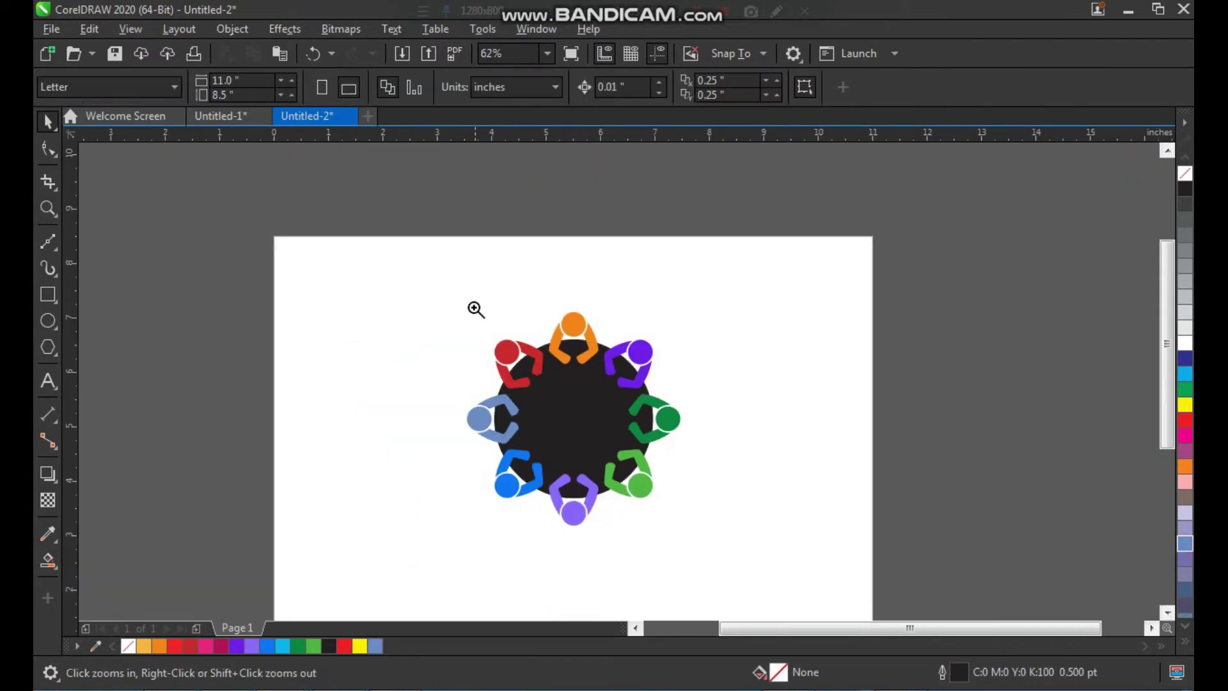
left_click_drag(460, 288, 843, 580)
left_click(804, 412)
left_click_drag(708, 170, 405, 580)
key("ctrl+g")
left_click_drag(528, 352, 480, 403)
left_click(638, 363)
Ungroup the logo so that the black circle and figures are separate objects again
key("F2")
left_click_drag(279, 214, 758, 685)
left_click(763, 421)
left_click_drag(538, 348, 560, 358)
key("ctrl+z")
key("ctrl+u")
left_click(744, 335)
Create a concentric smaller copy of the black circle, about 1.575" in diameter, and give it a white outline
scroll(524, 375, "down", 1)
key("F2")
left_click_drag(461, 252, 580, 383)
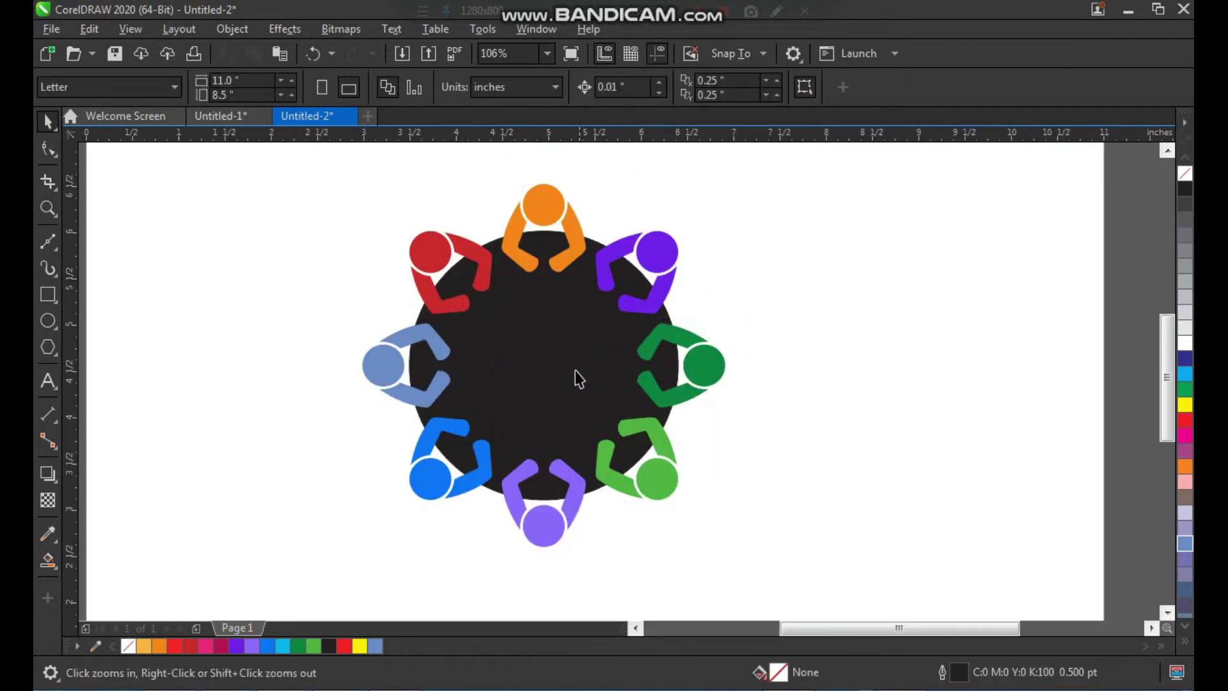
left_click(576, 367)
left_click_drag(683, 219, 669, 294)
right_click(1188, 346)
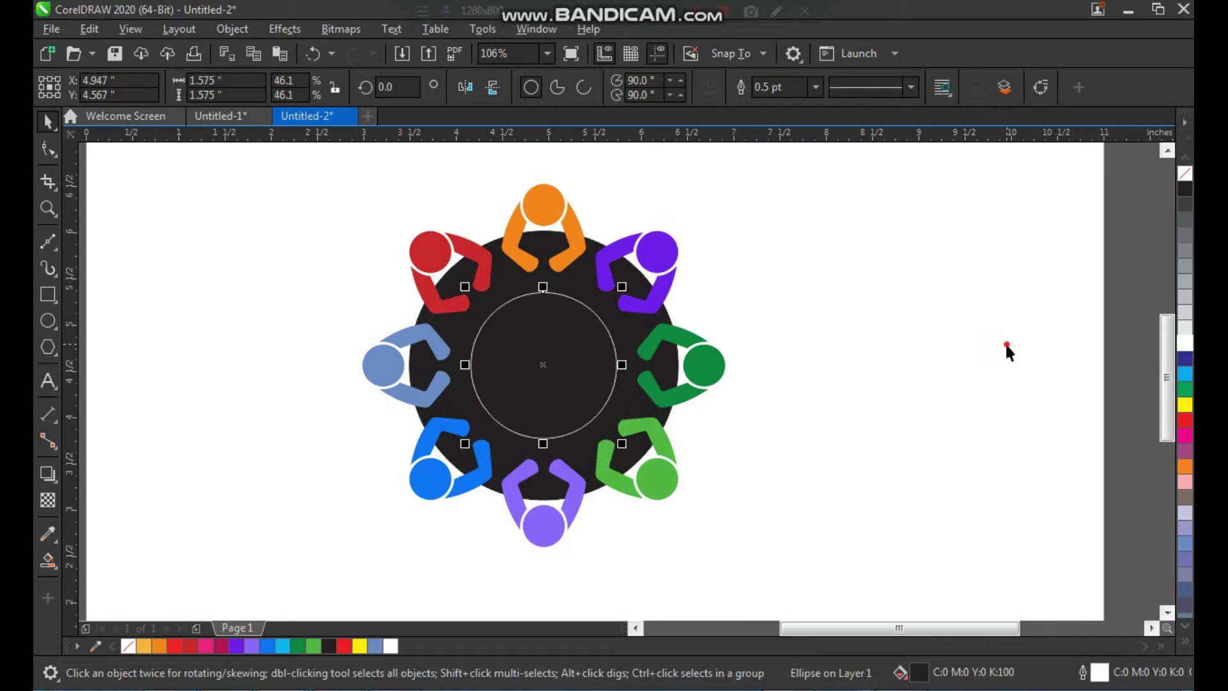
left_click(998, 342)
Set the inner circle's white outline width to 1.5 pt
key("F2")
left_click_drag(798, 200, 468, 515)
left_click(539, 369)
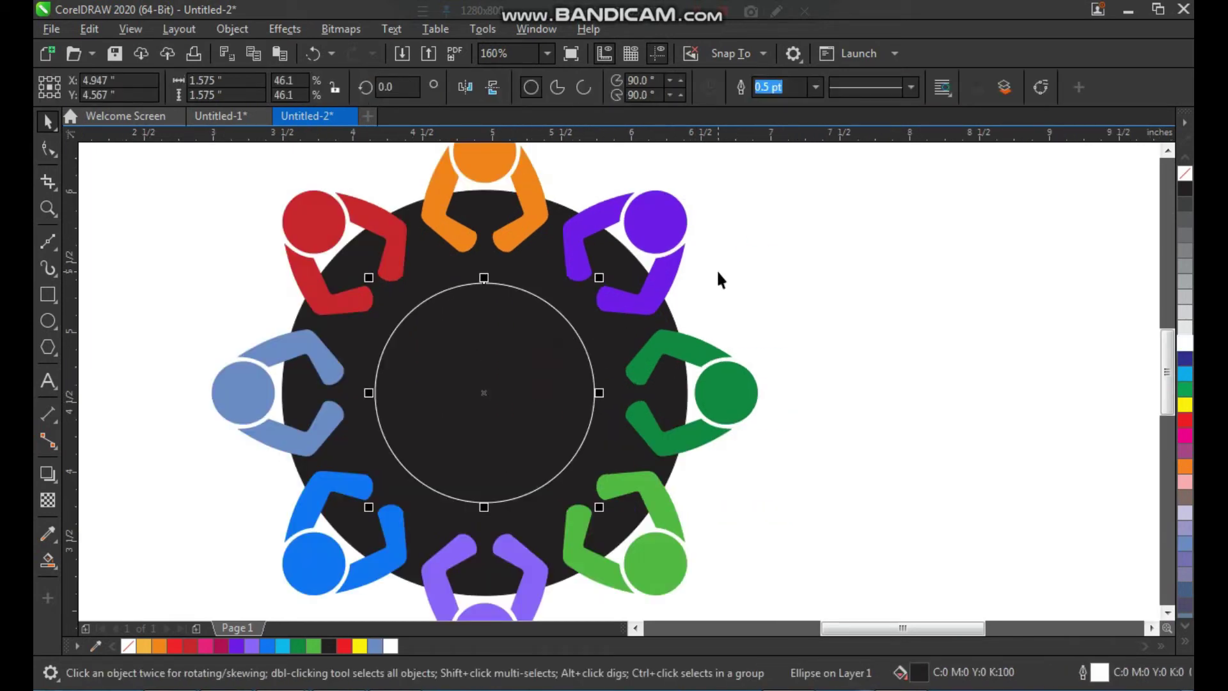
left_click(816, 87)
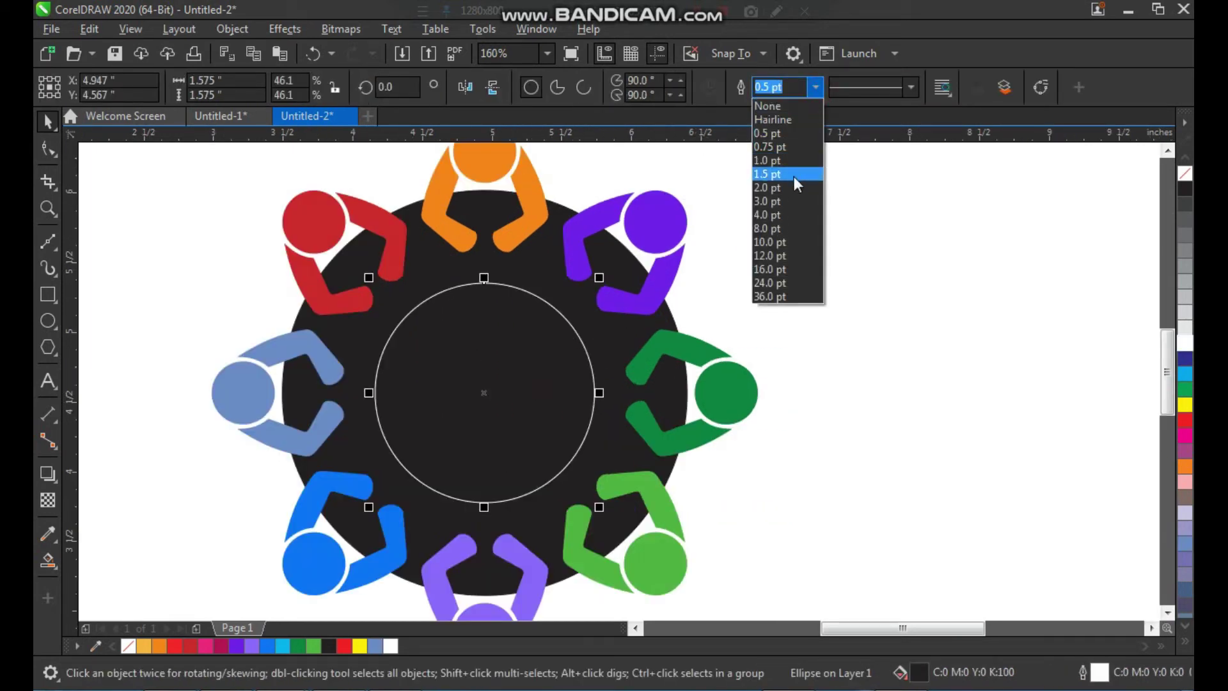
left_click(793, 175)
left_click(791, 274)
Create a second concentric copy of the white-outlined circle, scaled down to about 0.986" in diameter
scroll(504, 382, "down", 3)
scroll(576, 396, "up", 4)
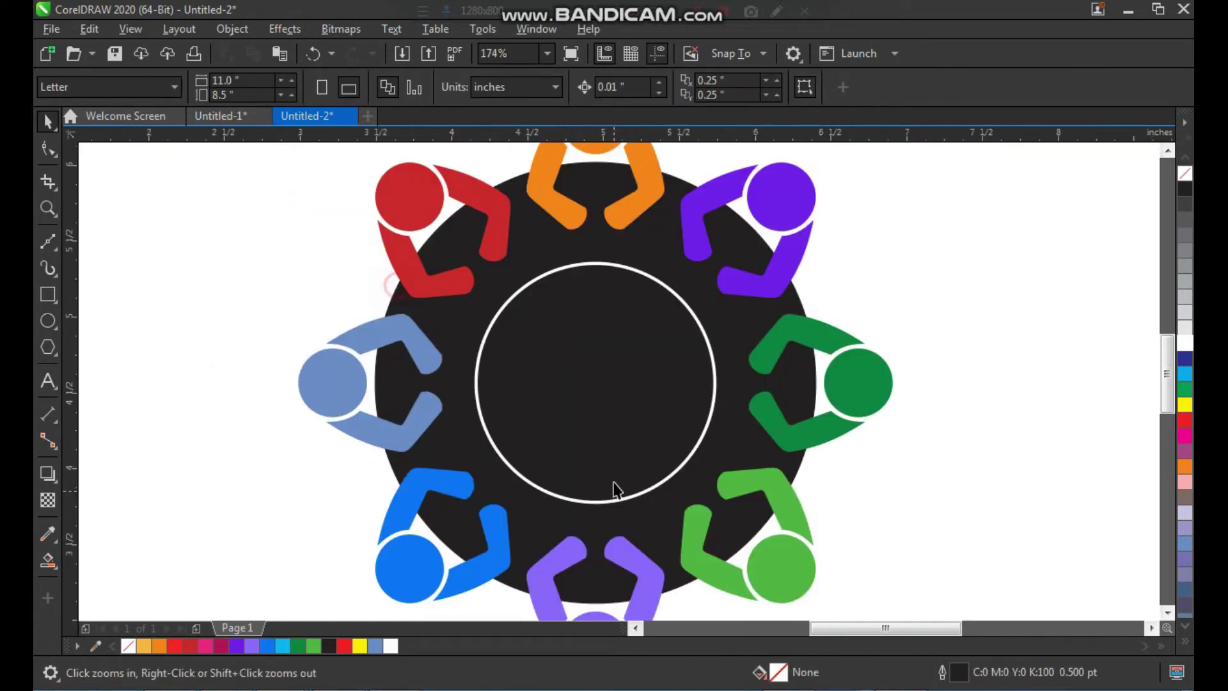
left_click(606, 392)
left_click_drag(720, 259, 707, 301)
Draw a straight vertical line across the smallest circle from its top to its bottom and centre it on that circle
key("F2")
left_click_drag(513, 236, 714, 501)
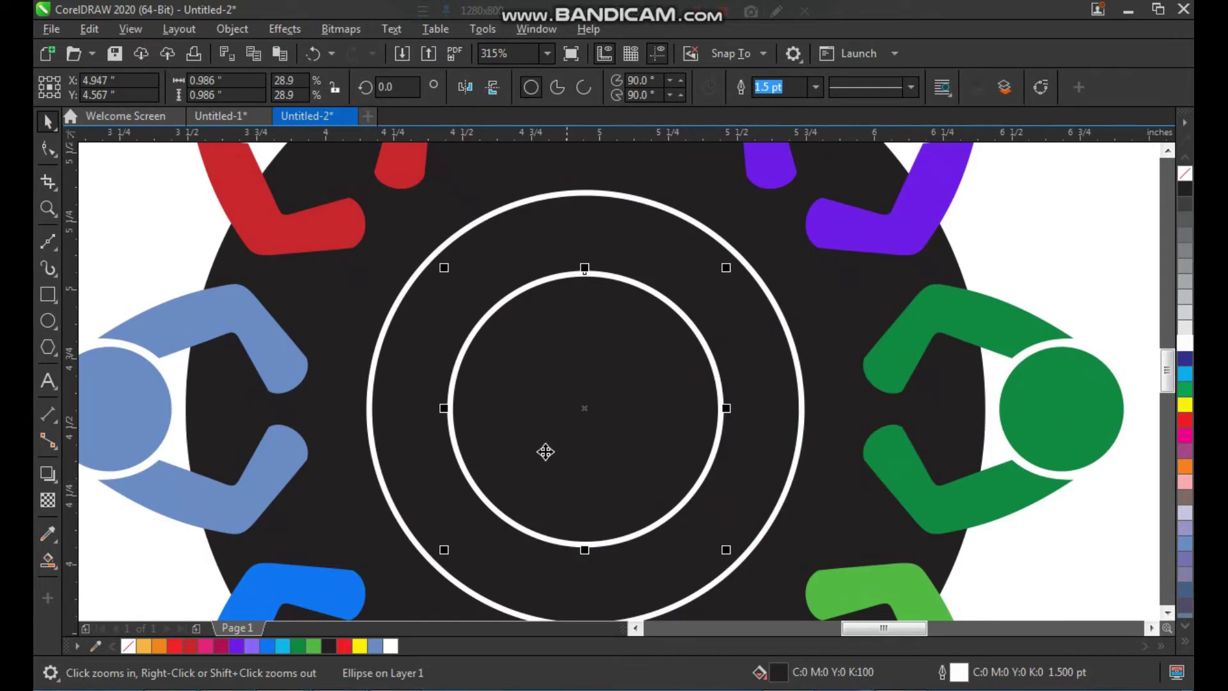
left_click(48, 242)
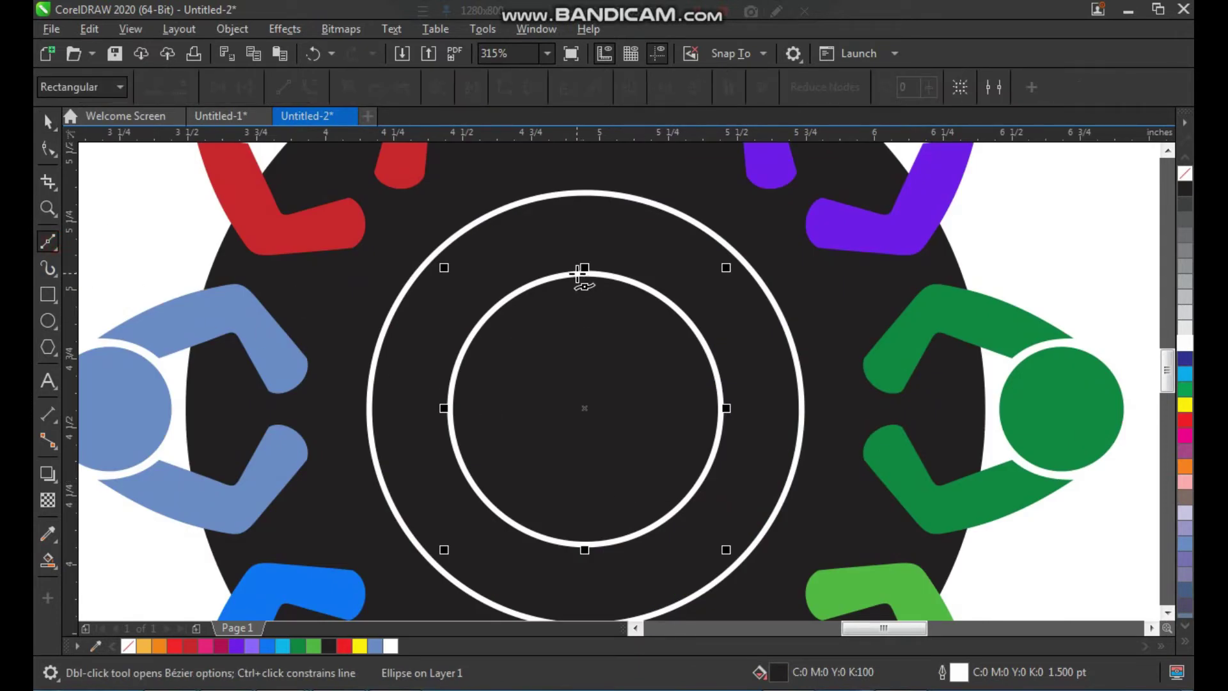
left_click(578, 274)
left_click(592, 543, "ctrl")
key("space")
left_click(649, 527, "shift")
key("c")
key("e")
Give the vertical line a white outline 1.5 pt wide
left_click_drag(511, 240, 675, 560)
right_click(1185, 344)
scroll(563, 372, "down", 1)
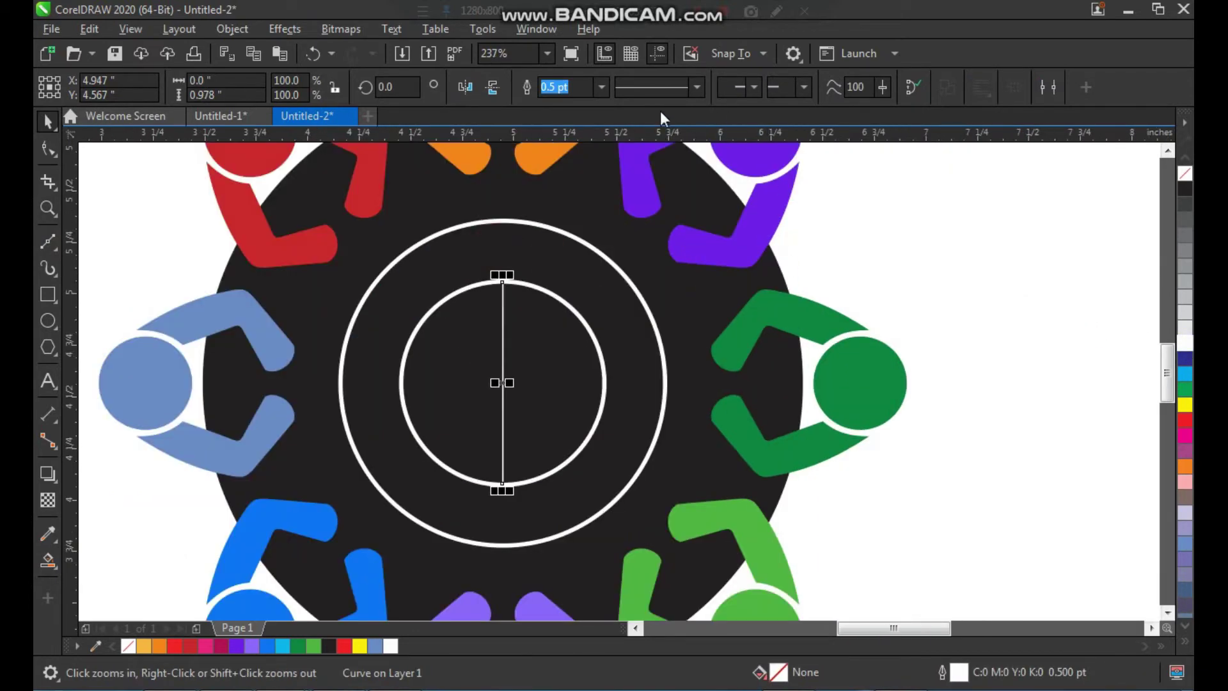
left_click(602, 87)
left_click(566, 174)
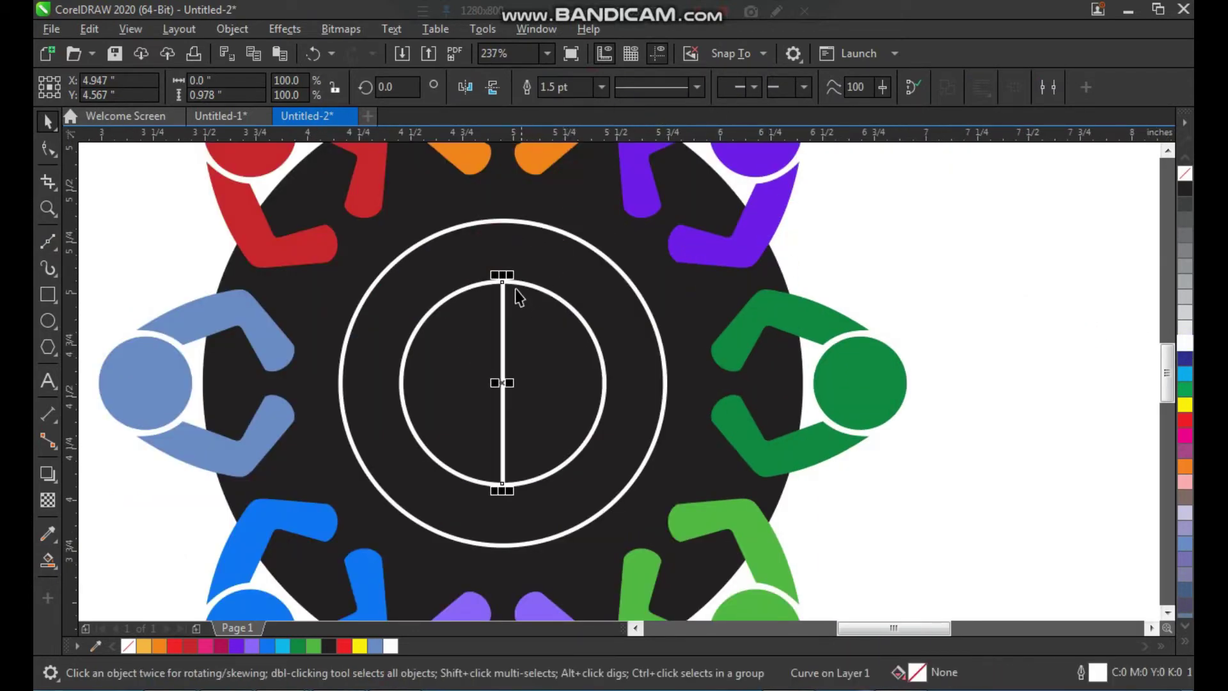
Add three copies of the vertical line, each rotated a further 45 degrees about its centre, to divide the inner circle into eight sectors
scroll(498, 285, "down", 3)
left_click_drag(439, 225, 680, 433)
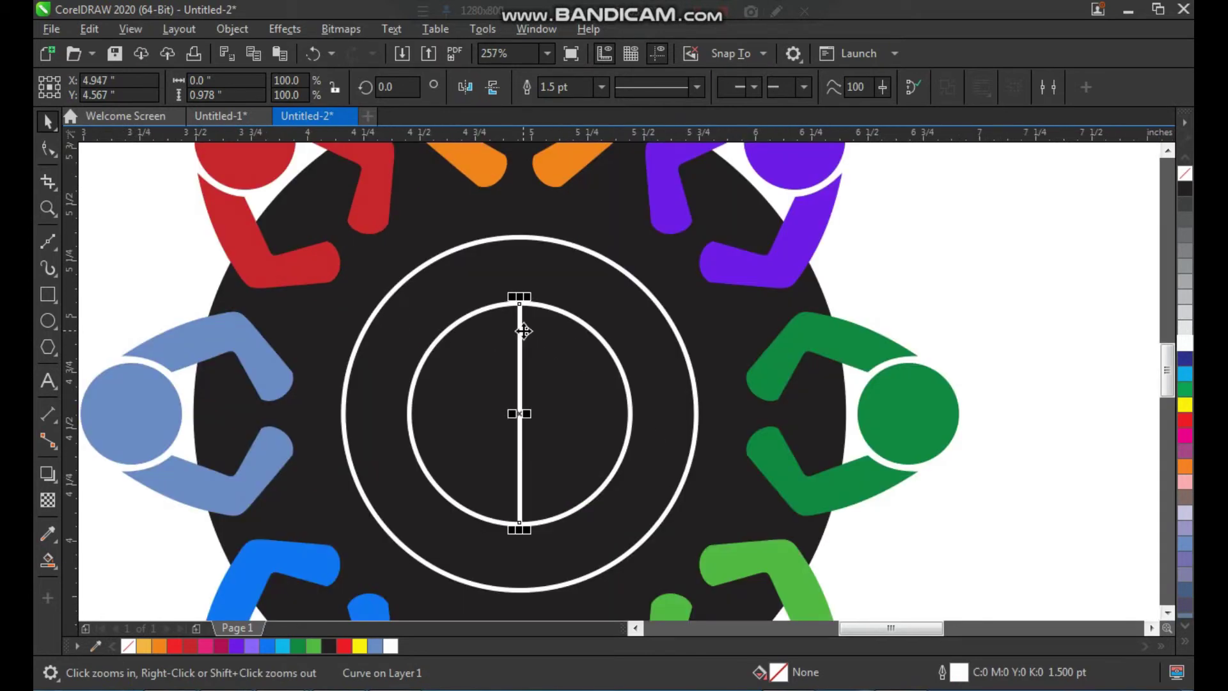
left_click(523, 331)
left_click_drag(529, 300, 603, 343)
key("ctrl+r")
key("ctrl+r")
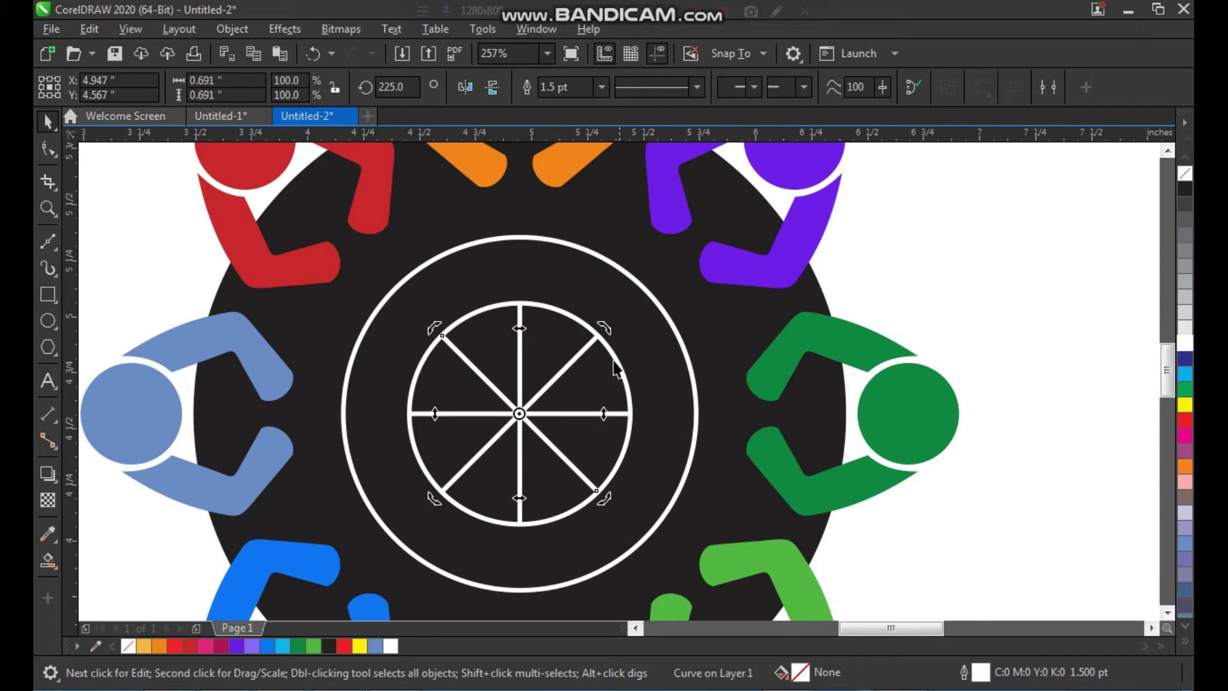
Enlarge the inner circle together with its four lines about their centre until the circle is about 1.233" in diameter
key("F3")
key("z")
left_click_drag(420, 205, 823, 577)
left_click_drag(465, 280, 639, 468)
left_click_drag(626, 289, 646, 273)
left_click(908, 275)
key("z")
left_click_drag(483, 256, 690, 471)
key("space")
left_click(627, 262)
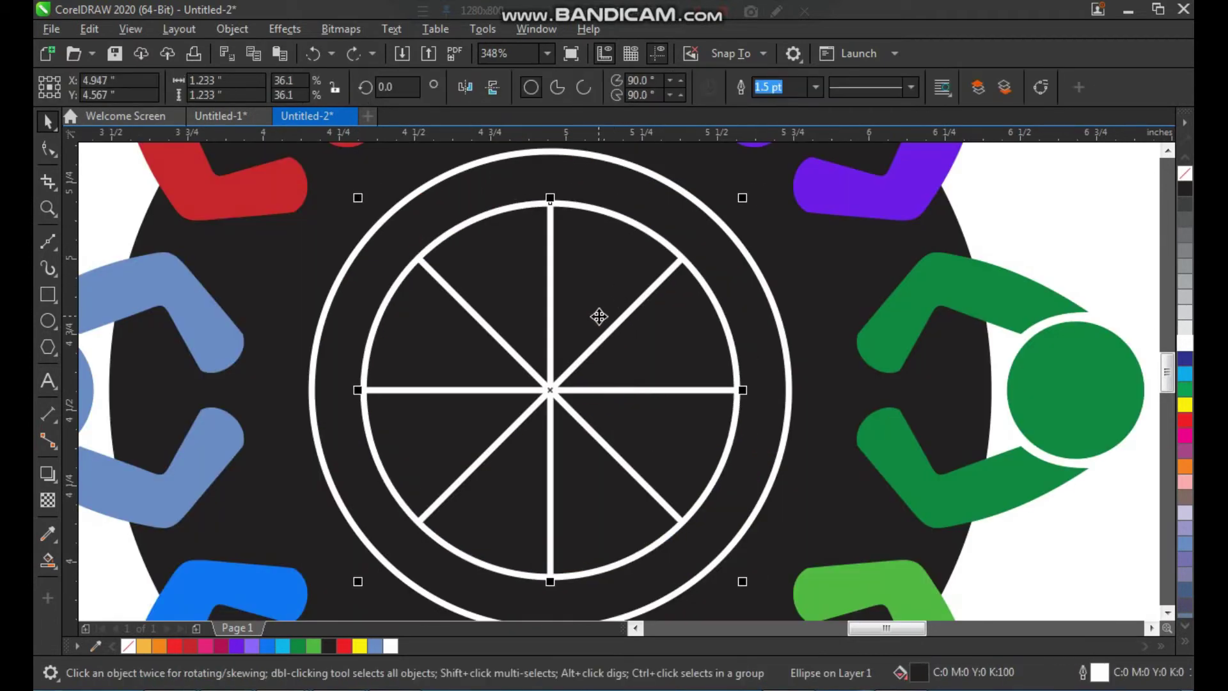
Try to fill one sector of the inner circle with the Smart Fill tool
left_click(50, 561)
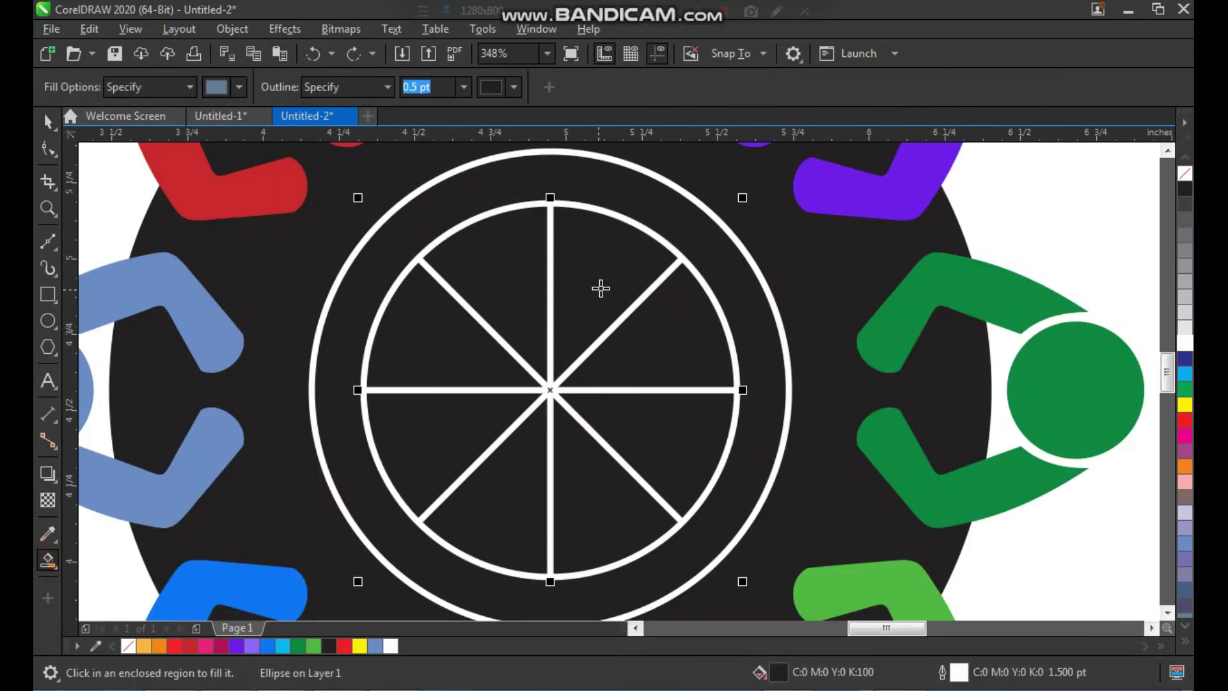
left_click(609, 307)
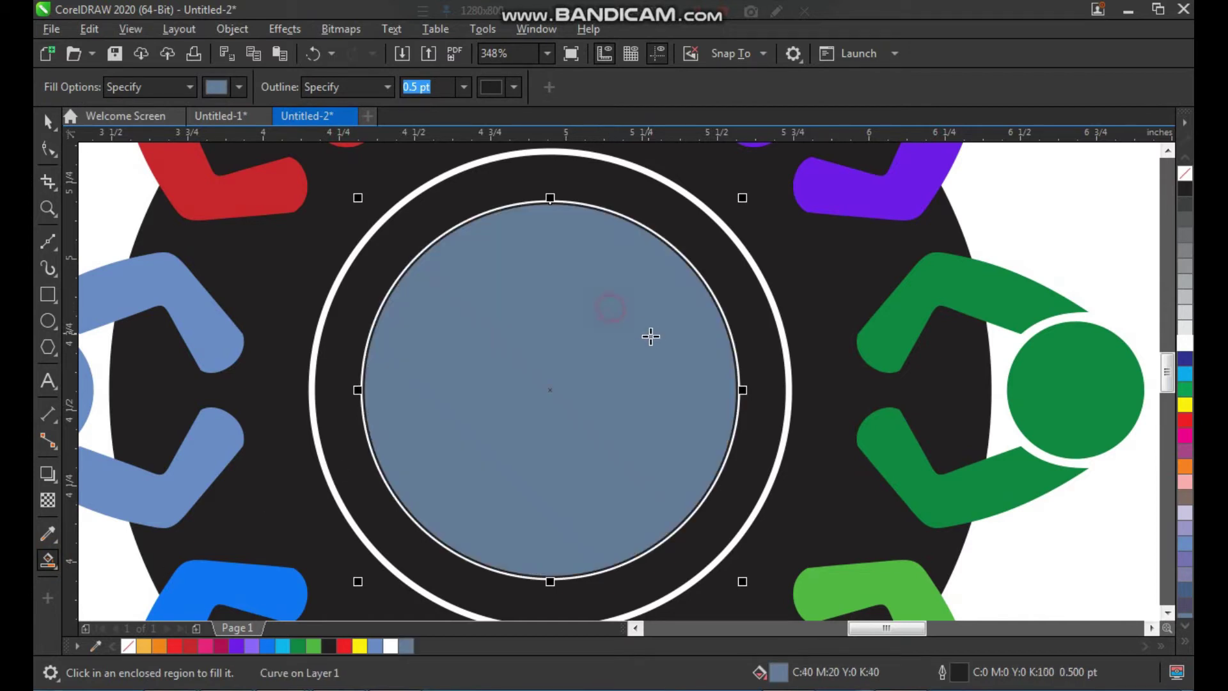
key("space")
key("ctrl+z")
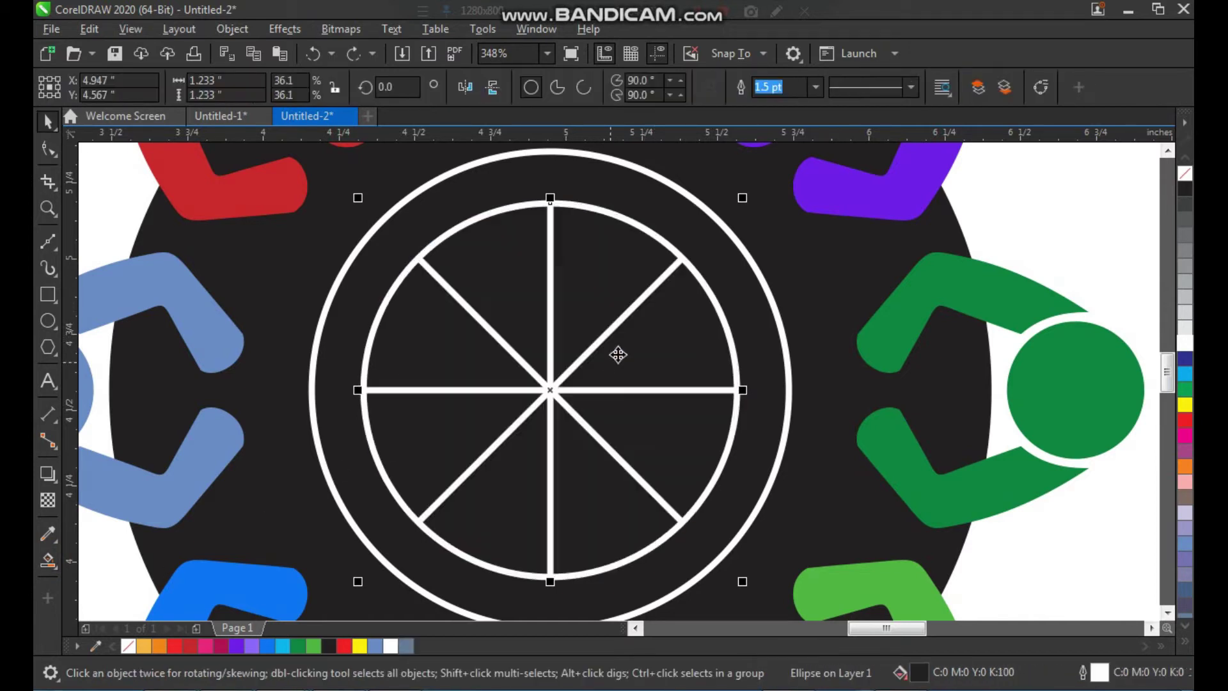
Group the four white lines crossing the inner circle, leaving the circle out of the group
left_click(673, 271)
left_click_drag(768, 176, 376, 618)
left_click(493, 495, "shift")
scroll(515, 471, "down", 2)
key("F2")
scroll(474, 534, "up", 1)
key("space")
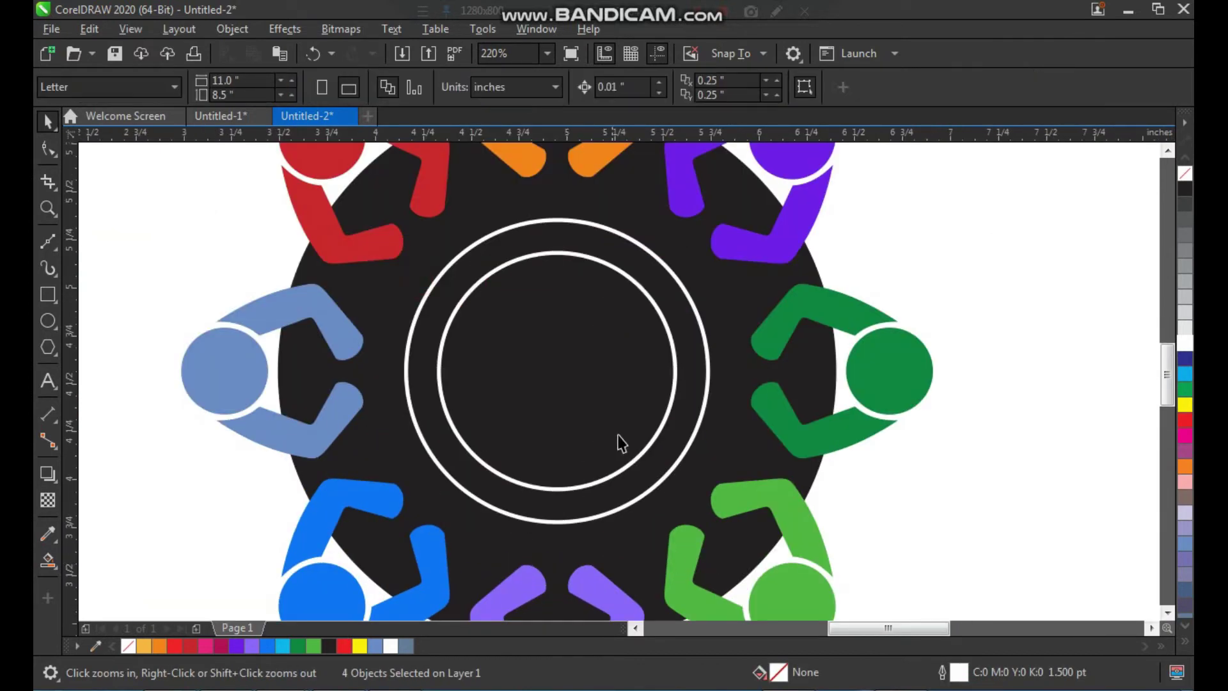
key("ctrl+g")
Enlarge the group of white lines from its centre to about 1.642" so the lines extend past the outer white ring
scroll(656, 358, "up", 1)
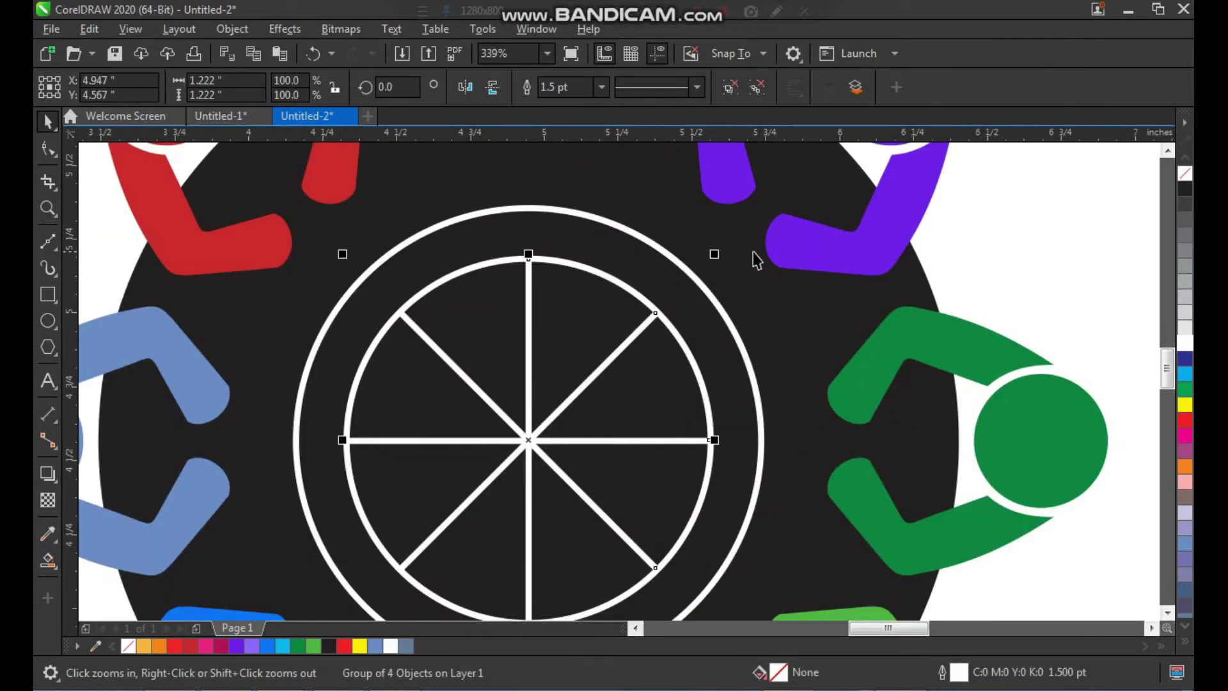
left_click_drag(722, 250, 463, 503)
scroll(547, 330, "down", 2)
left_click(899, 283)
Create eight separate blue-grey sectors with 0.5 pt black outlines inside the inner circle using the Smart Fill tool
key("F2")
left_click(48, 563)
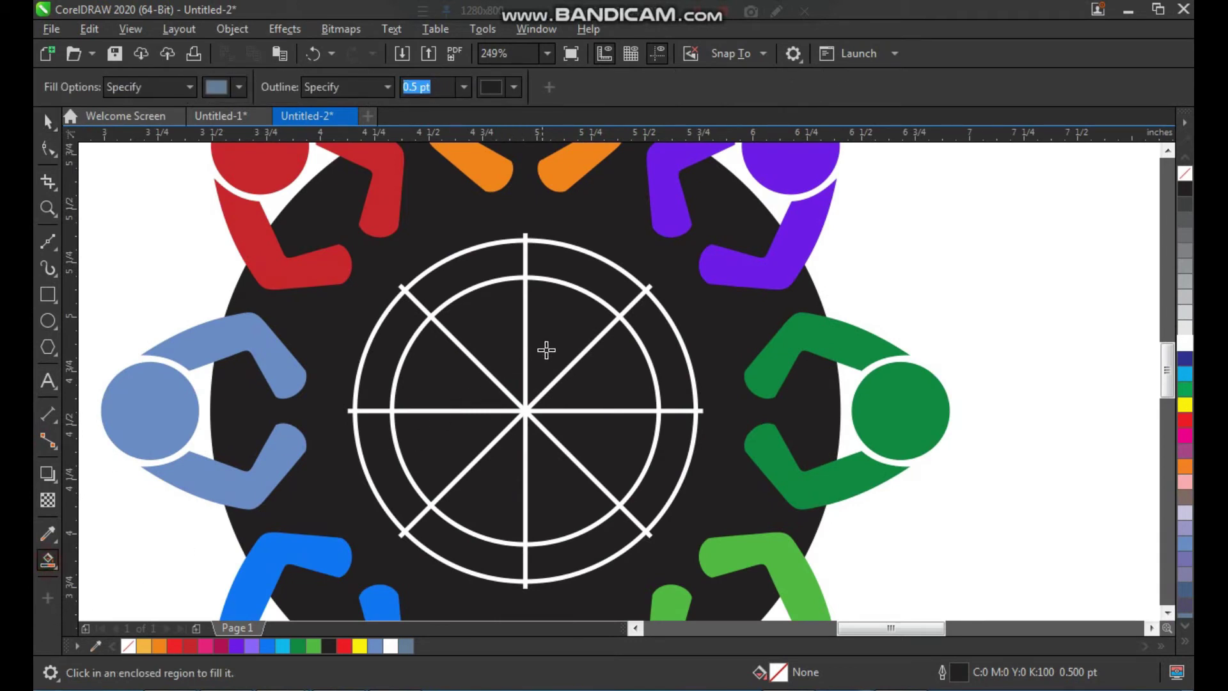
left_click(553, 340)
left_click(601, 367)
left_click(596, 450)
left_click(548, 490)
left_click(470, 498)
left_click(449, 451)
left_click(458, 374)
left_click(489, 330)
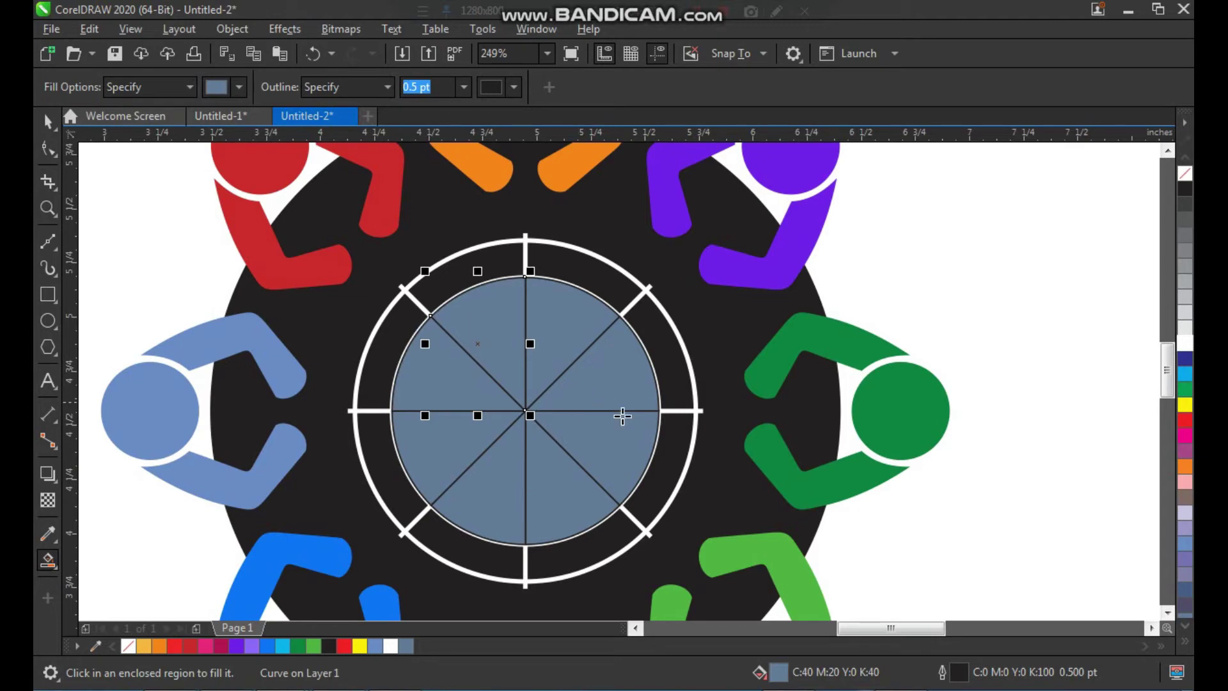
Select all eight blue-grey sectors and group them
scroll(522, 403, "down", 3)
key("z")
left_click_drag(443, 304, 675, 499)
key("space")
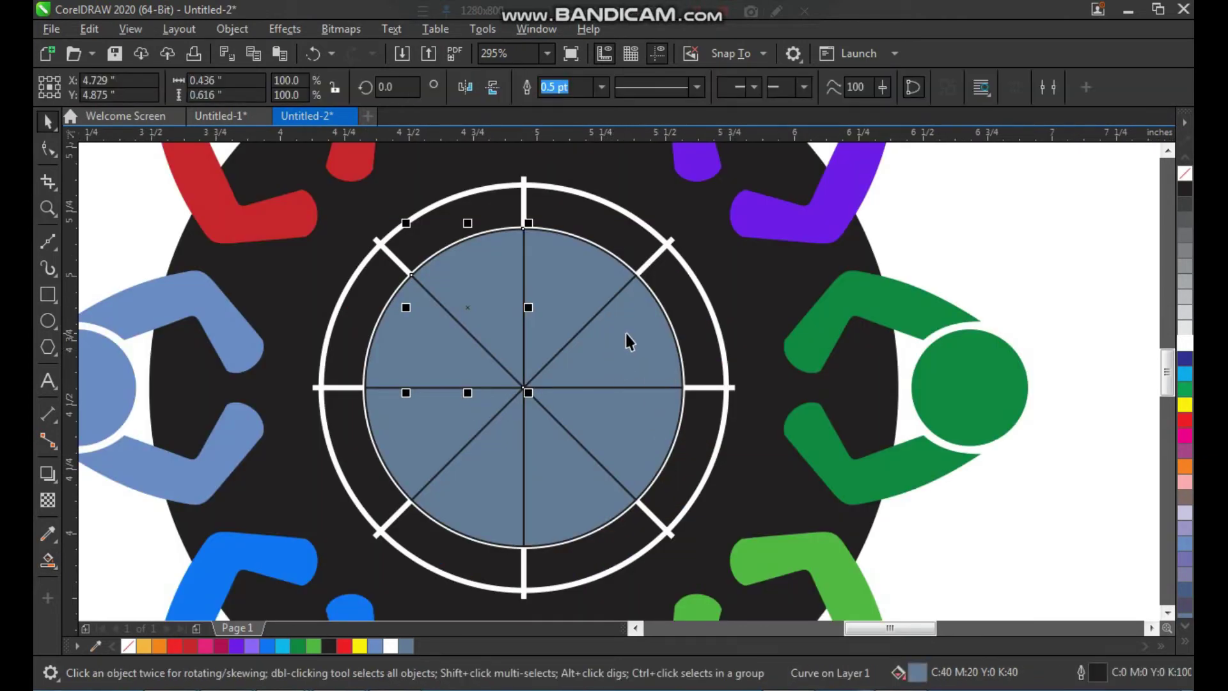
left_click(640, 336)
left_click(561, 300, "shift")
left_click(479, 300, "shift")
left_click(430, 366, "shift")
left_click(439, 424, "shift")
left_click(495, 479, "shift")
left_click(631, 425, "shift")
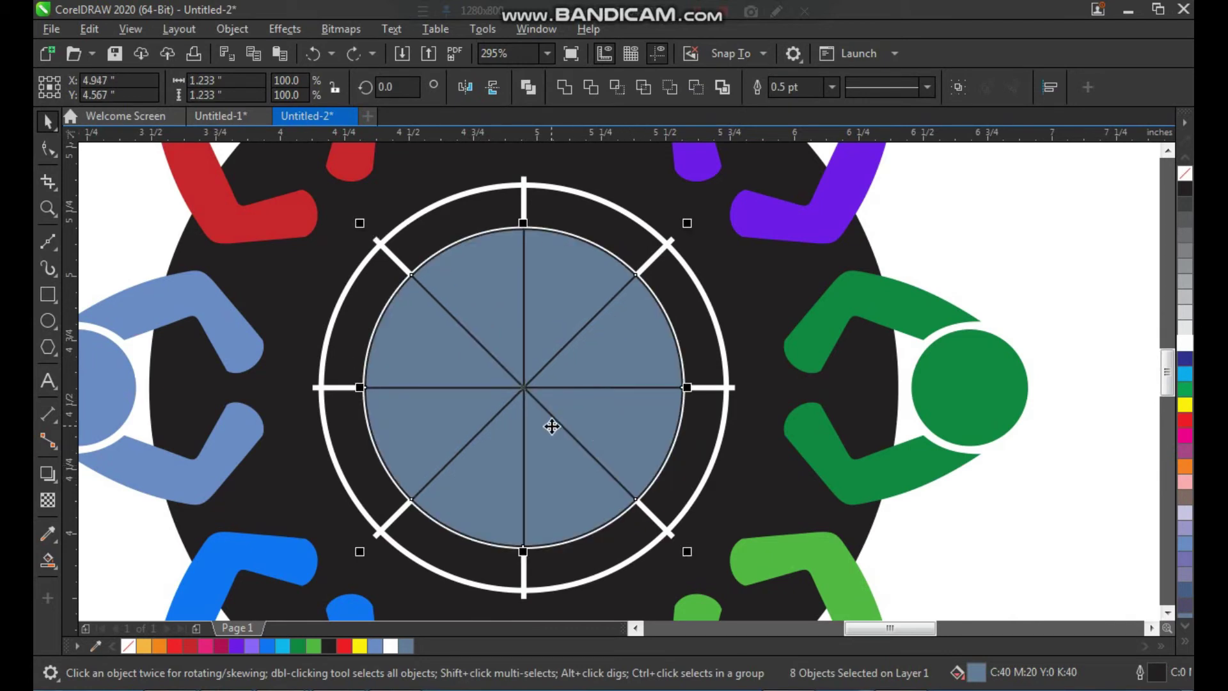
key("ctrl+g")
Delete the grouped white lines and the white-outlined inner circle, keeping the blue-grey sectors and the outer ring
left_click_drag(300, 171, 756, 611)
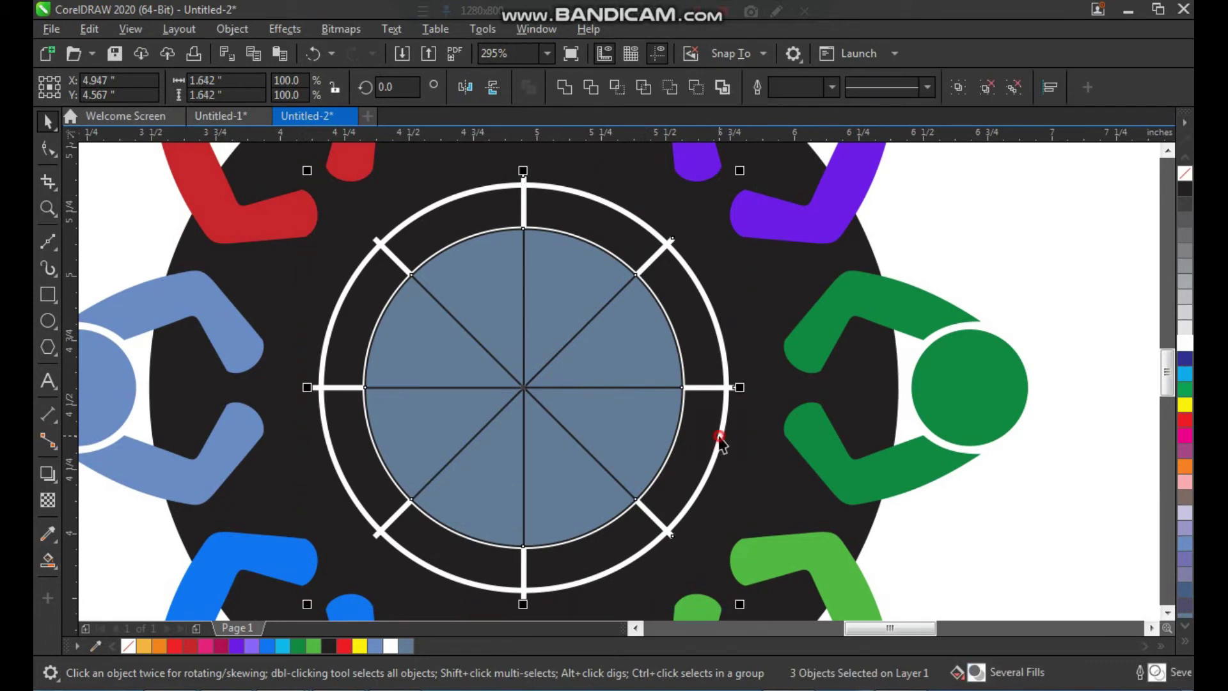
left_click(710, 441, "shift")
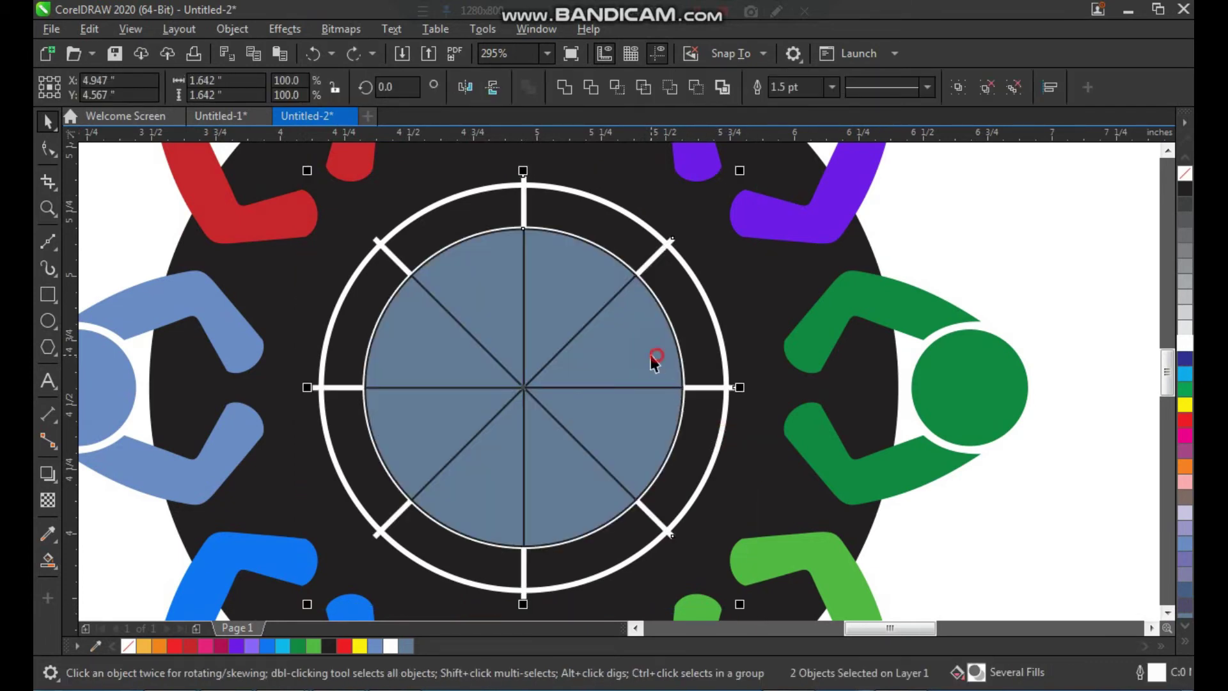
key("Delete")
Ungroup the eight blue-grey sectors and select the sector just right of the vertical divider at the top
left_click(661, 376)
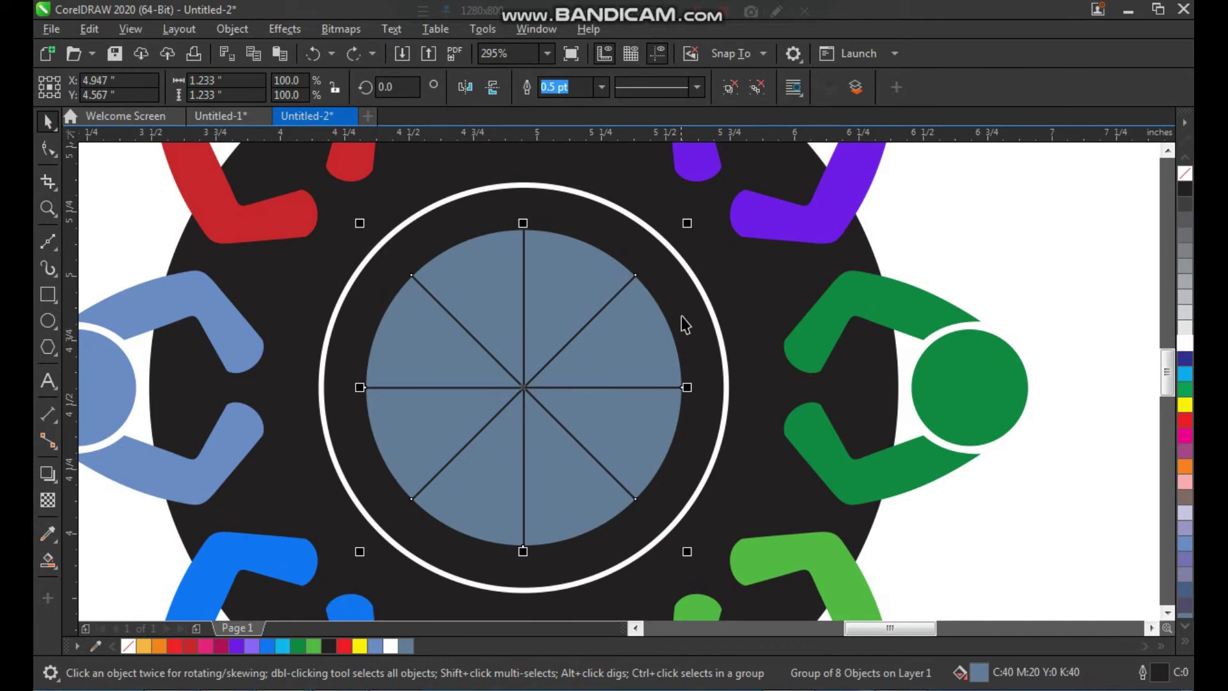
left_click(667, 289)
left_click(601, 271)
key("F2")
left_click_drag(717, 179, 413, 555)
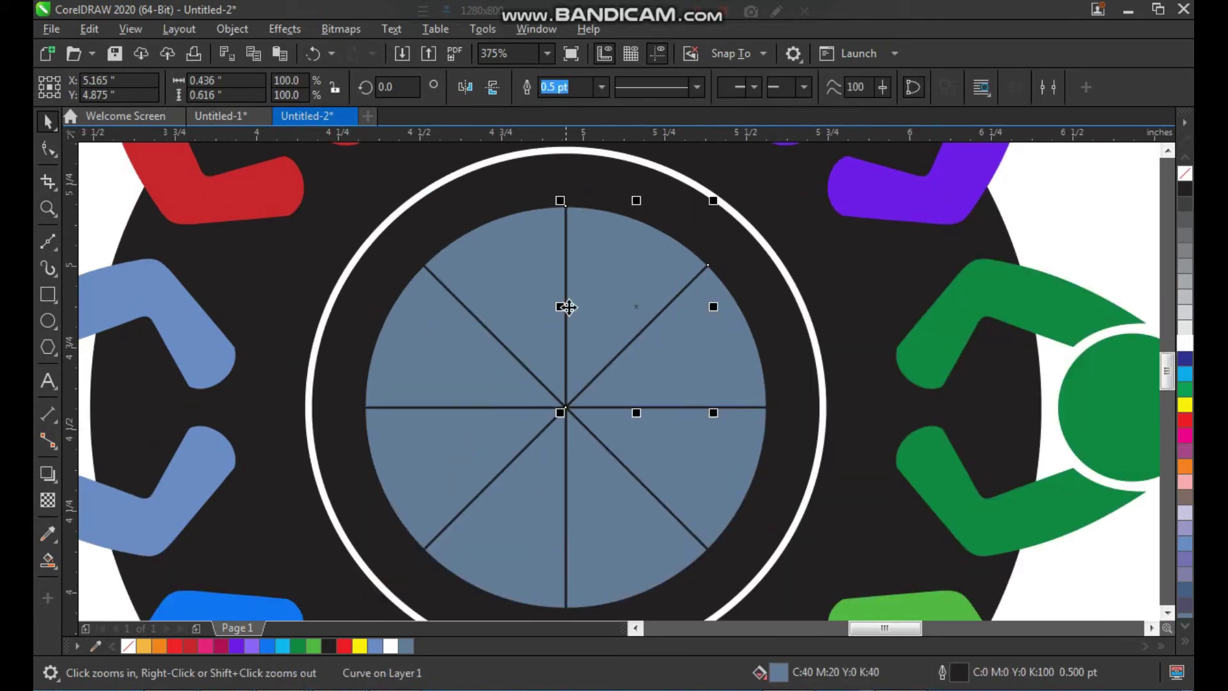
Try shrinking the upper-right sector to about 86.1% about its centre and repeating that scaling on the neighbouring sectors
left_click_drag(713, 201, 700, 219)
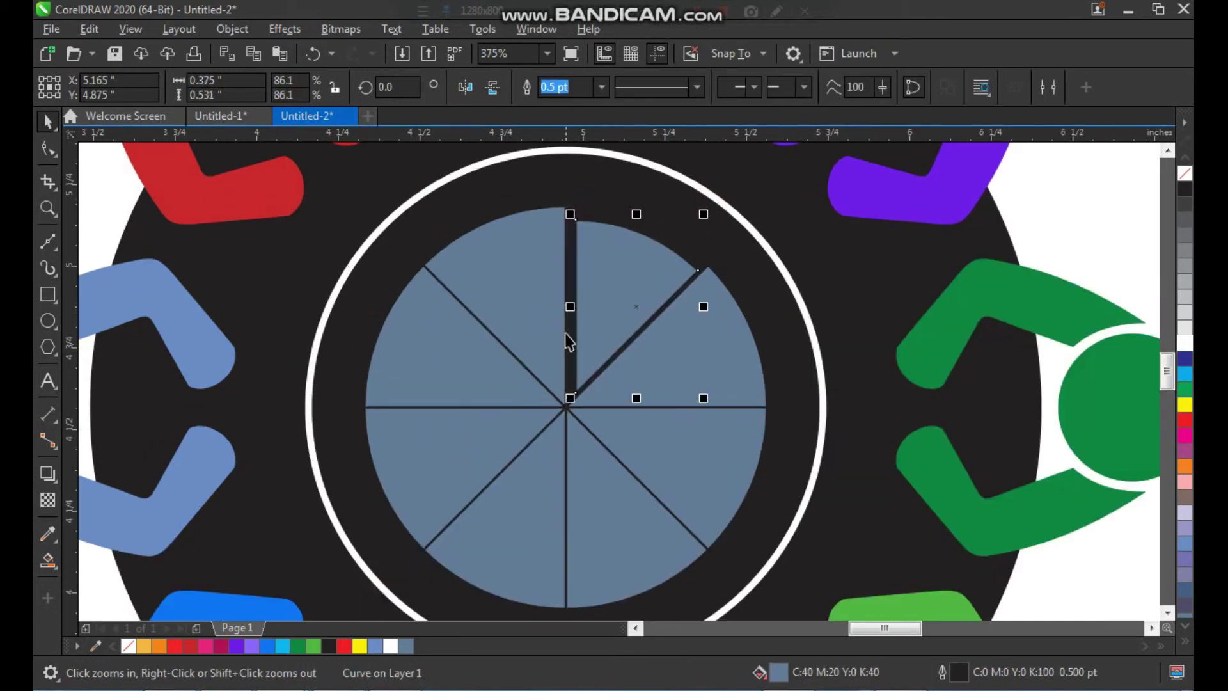
left_click(540, 295)
key("ctrl+r")
left_click(455, 357)
key("ctrl+r")
left_click(463, 461)
key("ctrl+r")
left_click(531, 505)
key("ctrl+r")
left_click(634, 519)
key("ctrl+z")
key("ctrl+z")
key("ctrl+z")
key("ctrl+z")
key("ctrl+z")
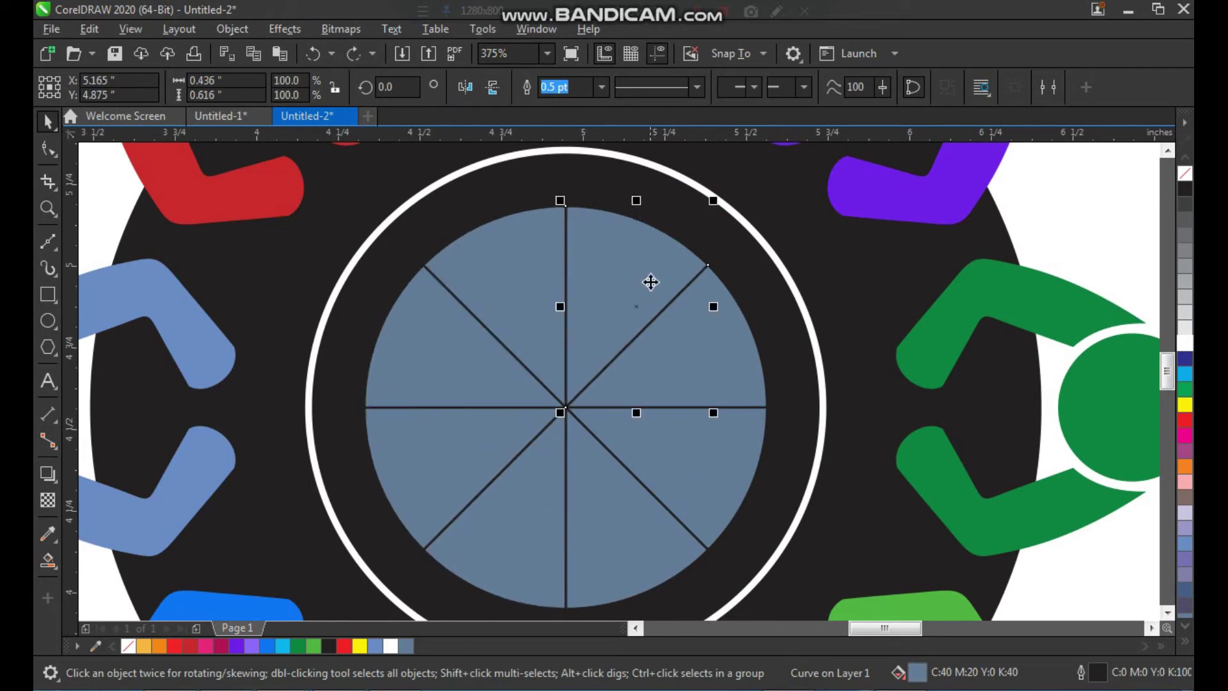
Try shrinking only the upper-right sector to about 86.5% about its centre
left_click_drag(714, 200, 703, 216)
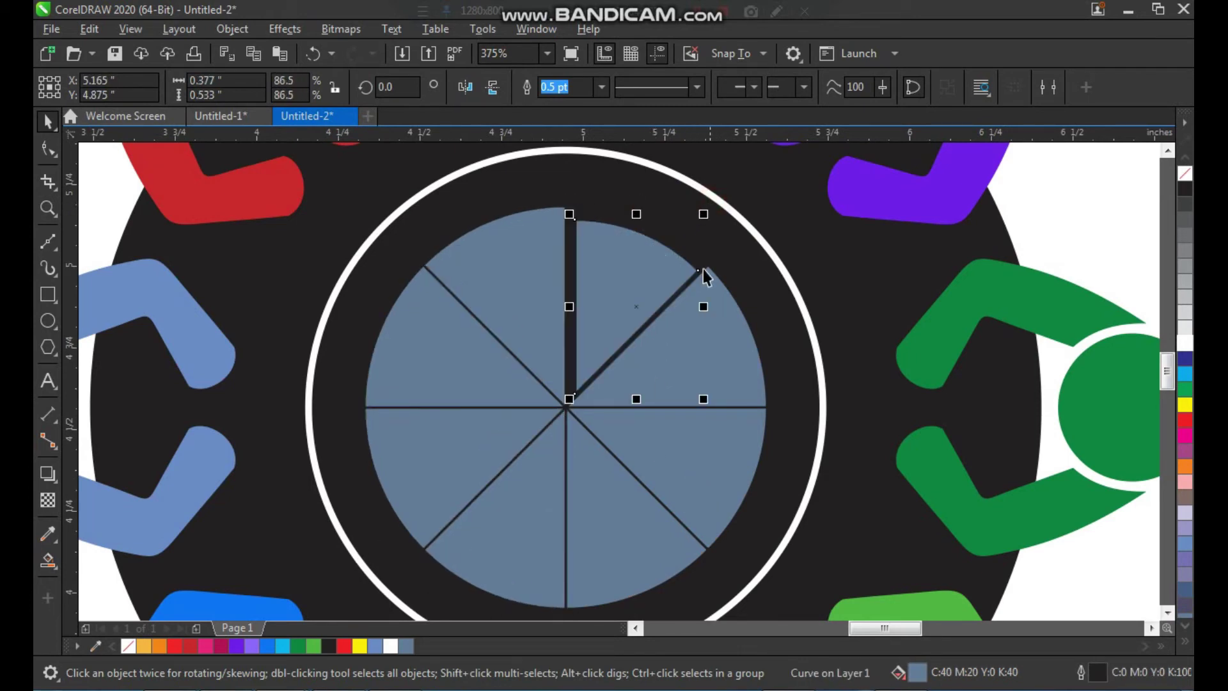
key("ctrl+z")
mouse_move(717, 413)
left_mouse_down()
mouse_move(702, 410)
mouse_move(713, 413)
left_mouse_up()
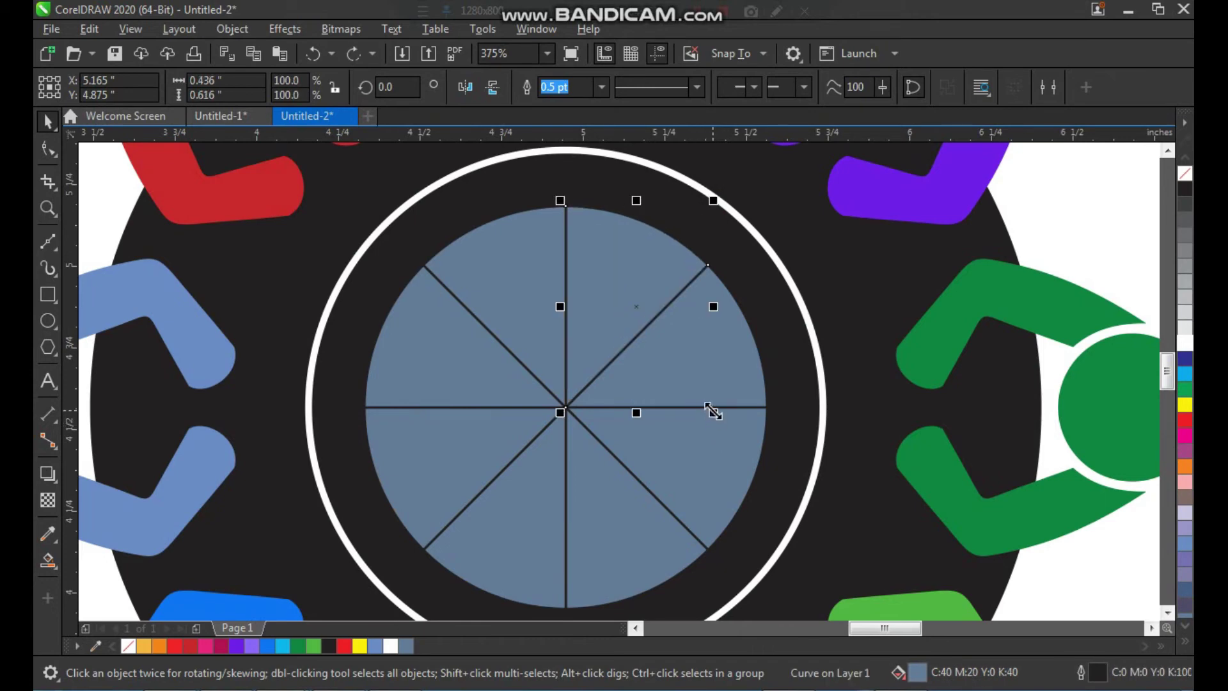
Select all eight blue-grey sectors and set their outline width to 2.0 pt
scroll(508, 329, "down", 2)
key("F2")
left_click_drag(789, 198, 420, 527)
key("space")
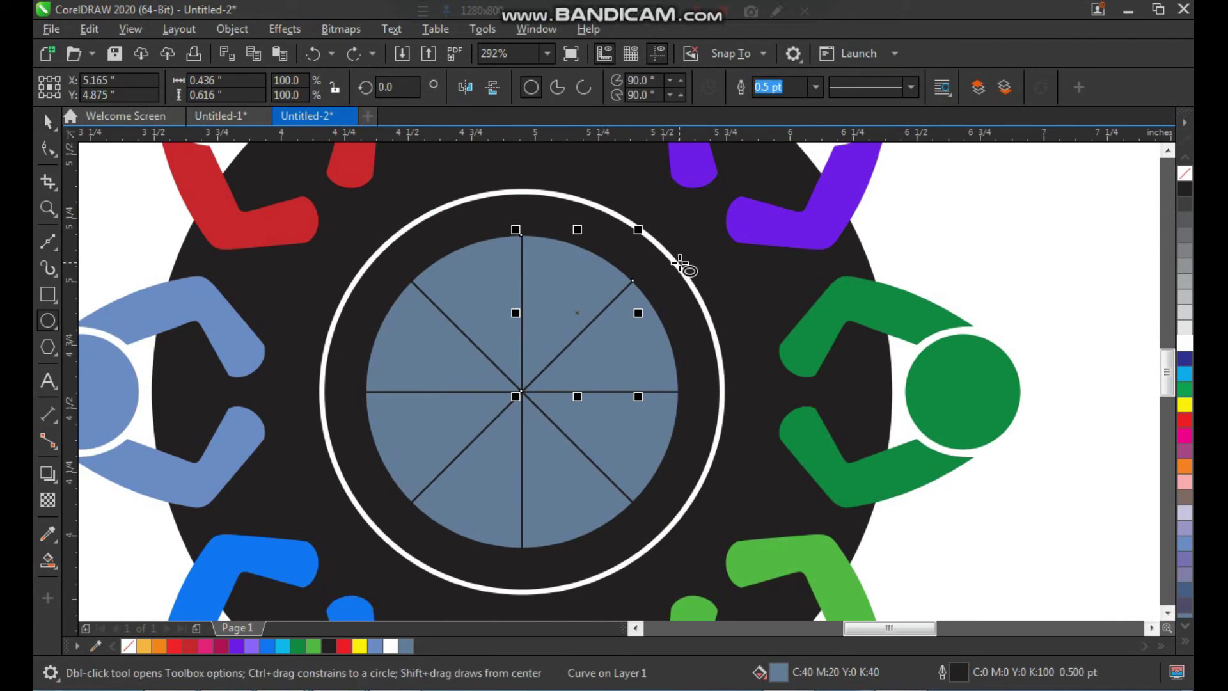
key("space")
left_click_drag(490, 539, 356, 582)
left_click(832, 87)
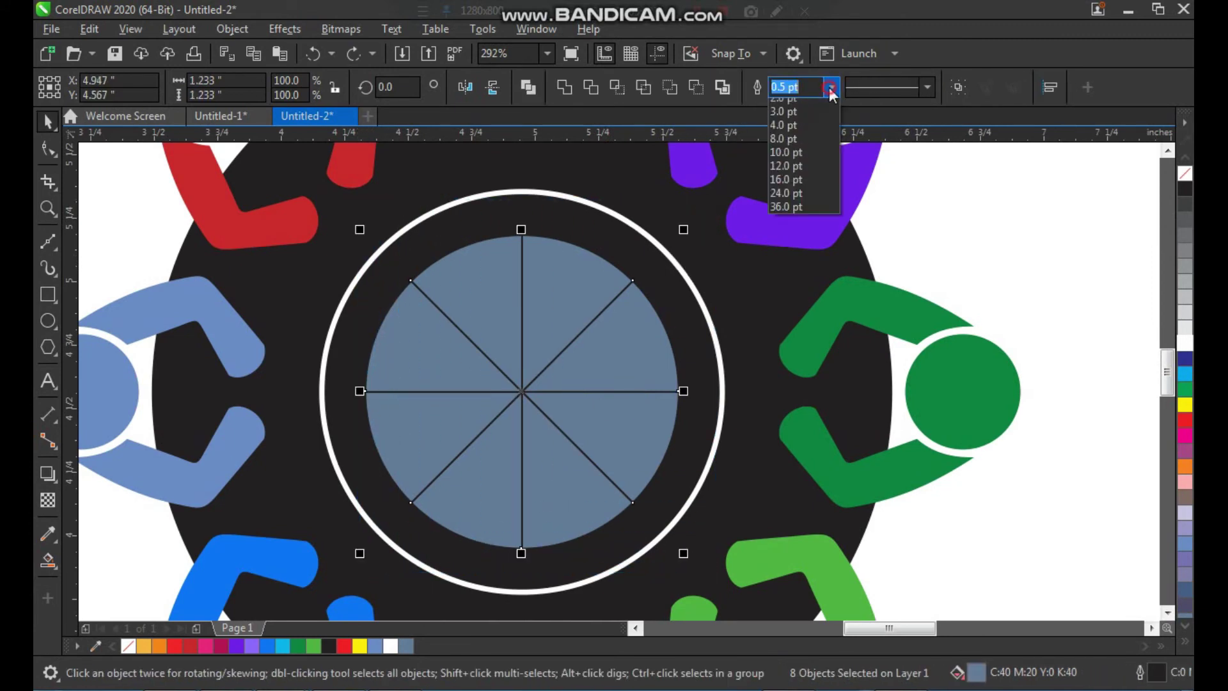
left_click(801, 189)
left_click(951, 218)
left_click_drag(577, 295, 605, 289)
key("ctrl+z")
Group the eight sectors and rotate the wheel by about 23 degrees so each sector faces one figure
scroll(599, 362, "down", 1)
key("F2")
left_click_drag(471, 200, 782, 511)
left_click_drag(643, 261, 380, 562)
left_click(578, 446)
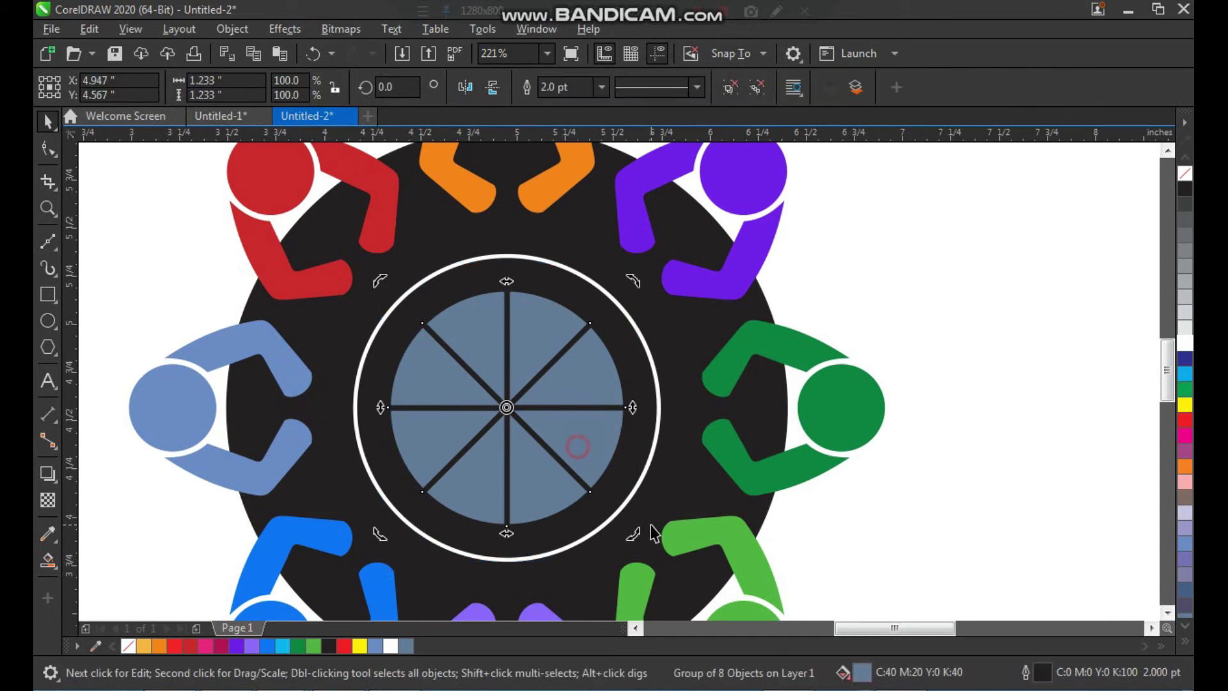
left_click_drag(636, 534, 677, 478)
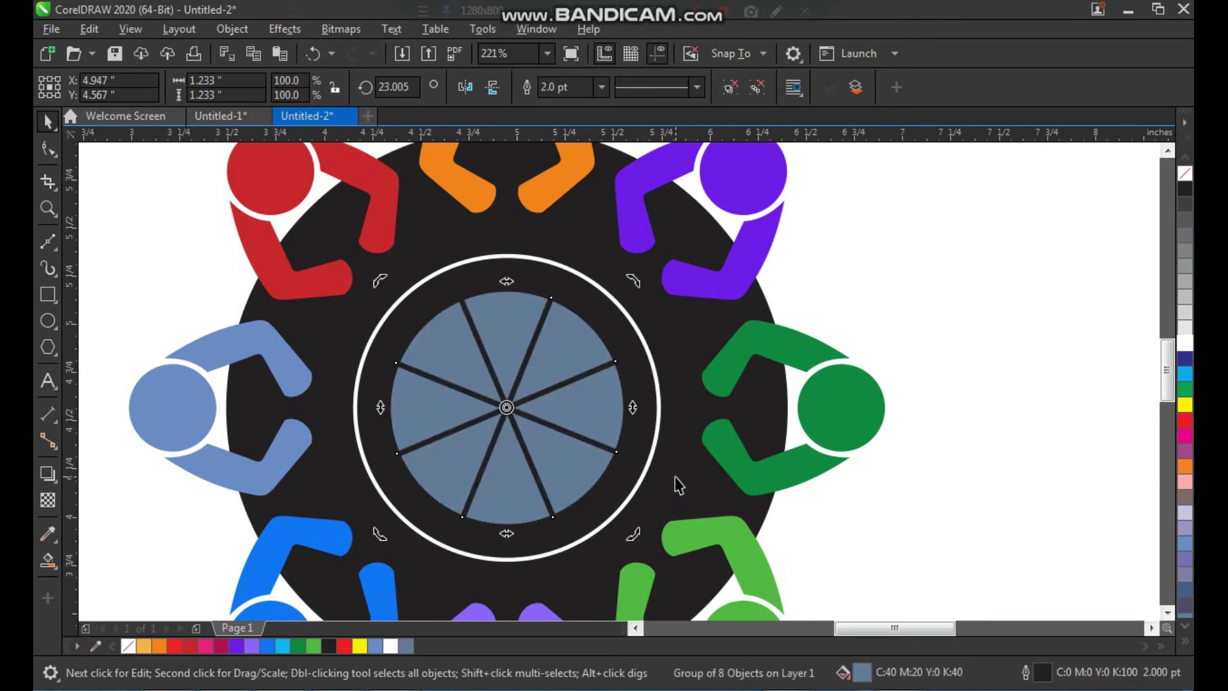
left_click(767, 360)
Colour the top sector orange, the bottom one light purple and the lower-right one light green, sampling the colours from the facing figures
left_click(536, 319)
left_click(536, 262)
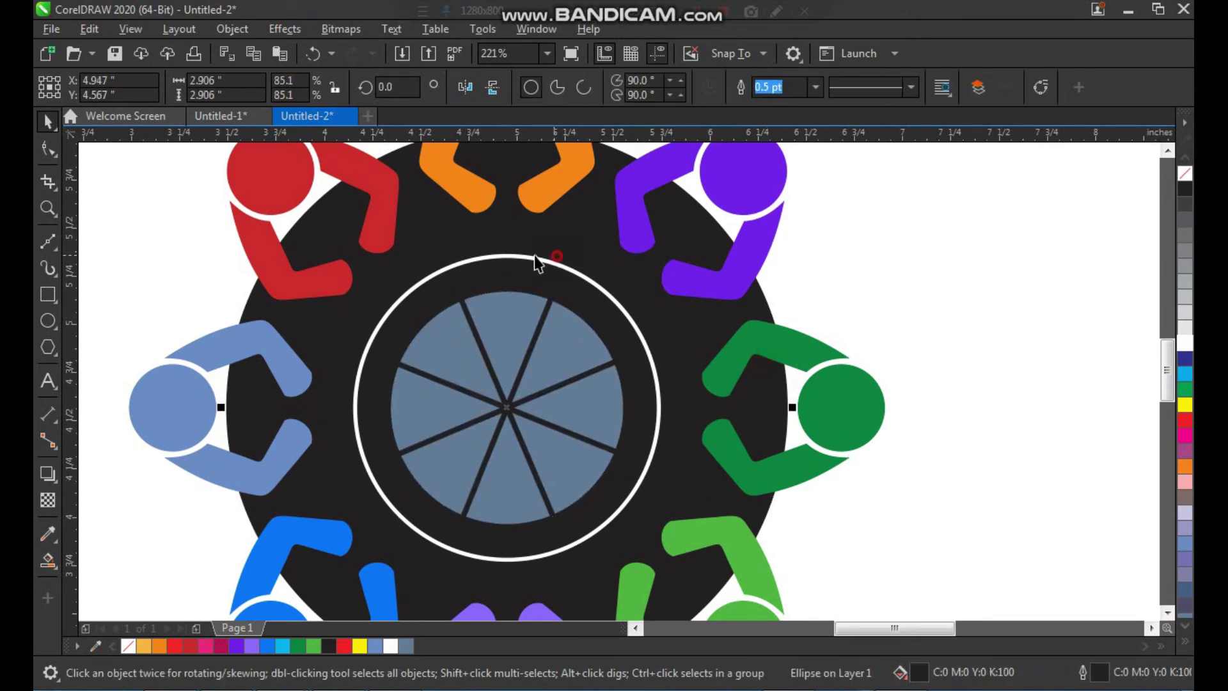
left_click(48, 533)
left_click(548, 189)
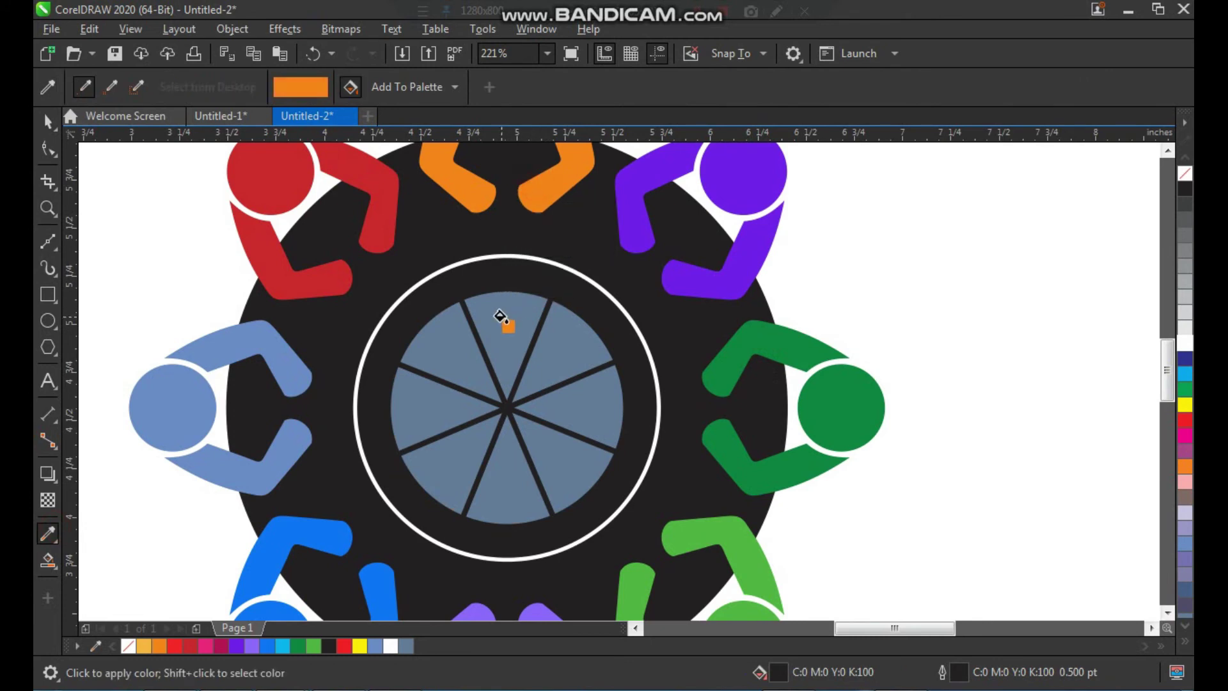
left_click(502, 321)
key("space")
key("space")
left_click(541, 611)
left_click(514, 491)
left_click(648, 561)
left_click(611, 477)
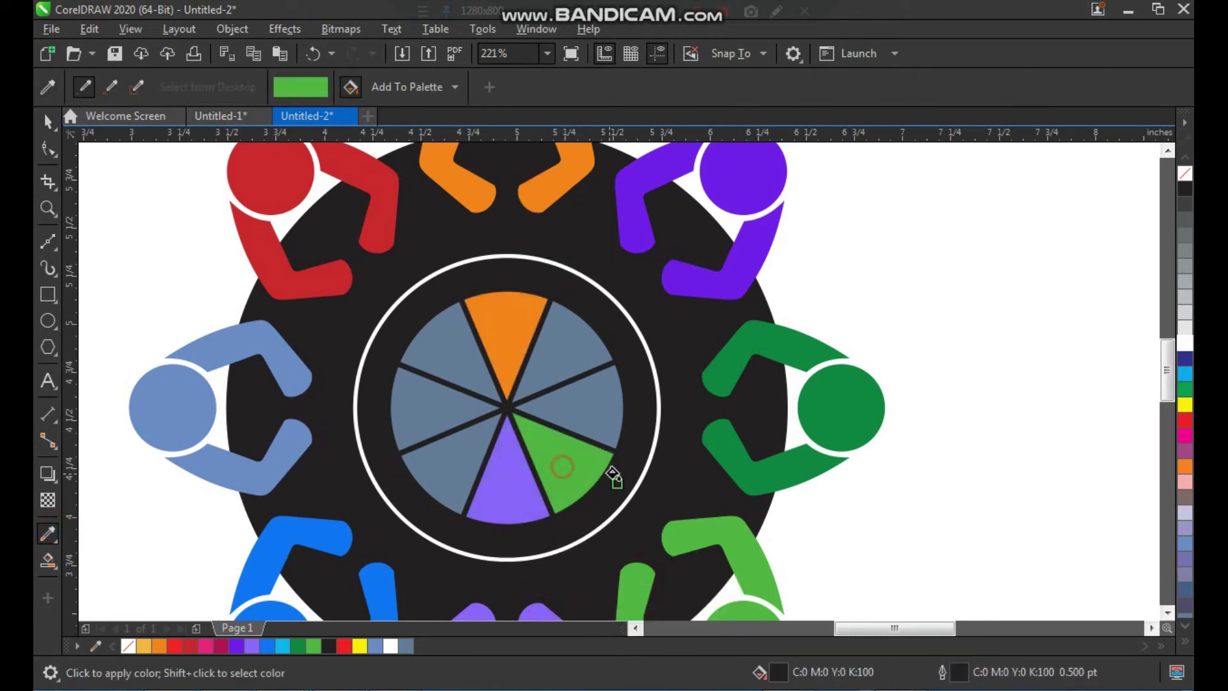
Colour the right sector dark green and the upper-right sector purple, sampling the colours from the figures they face
key("space")
left_click(719, 440)
left_click(589, 405)
key("space")
key("space")
left_click(680, 274)
left_click(548, 342)
Colour the upper-left sector red, the left one muted blue and the lower-left one bright blue, sampling the colours from the facing figures
left_click(390, 238, "shift")
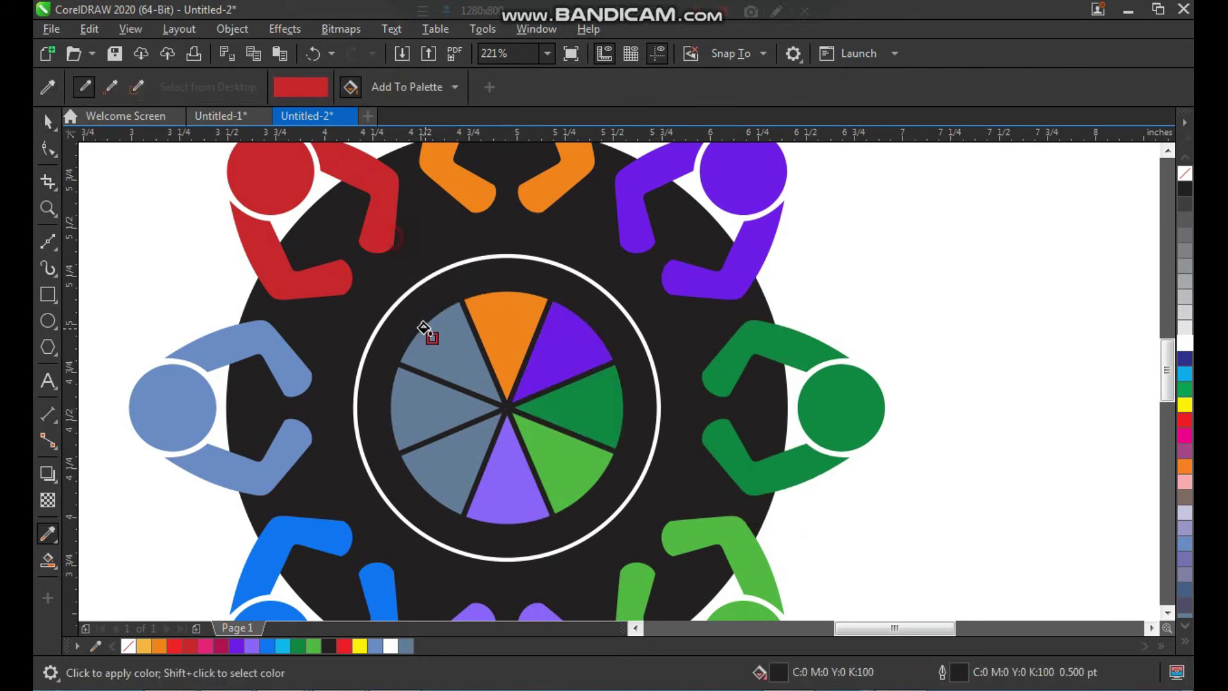
left_click(428, 333)
left_click(306, 435)
left_click(413, 408)
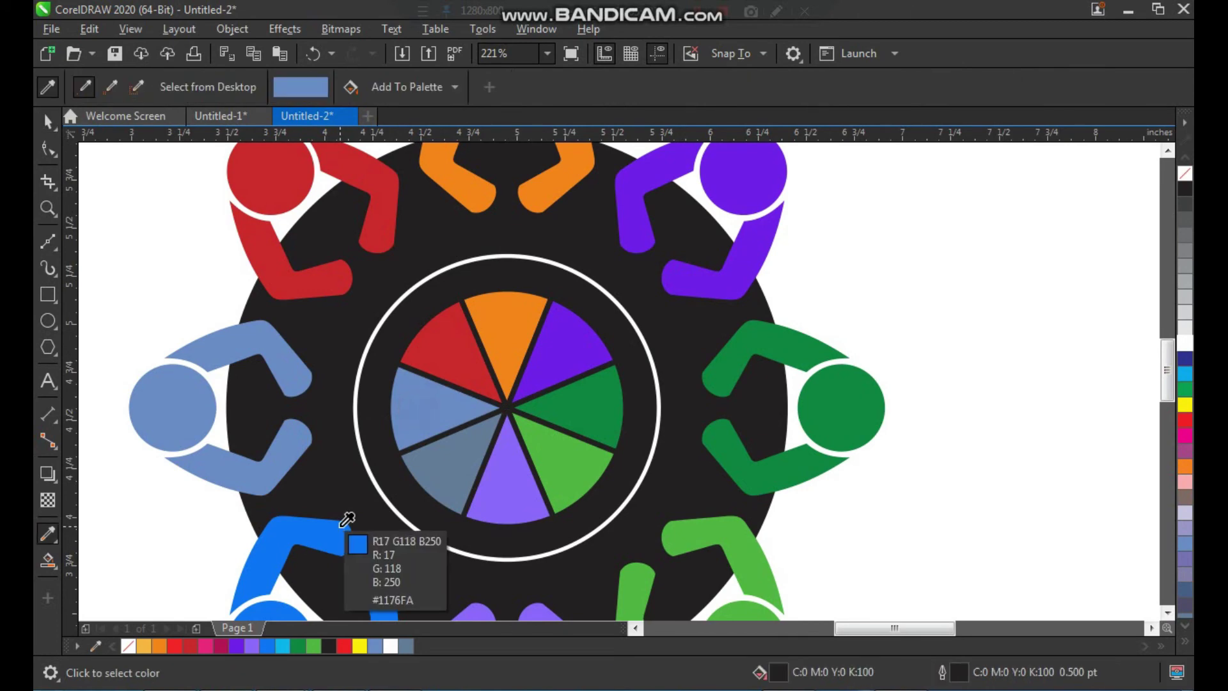
left_click(348, 516, "shift")
left_click(439, 470)
key("space")
Shrink the white ring slightly about its centre so it sits closer to the coloured wheel
key("F3")
left_click(861, 290)
key("F2")
left_click_drag(782, 187, 349, 638)
left_click(731, 386)
scroll(593, 325, "up", 4)
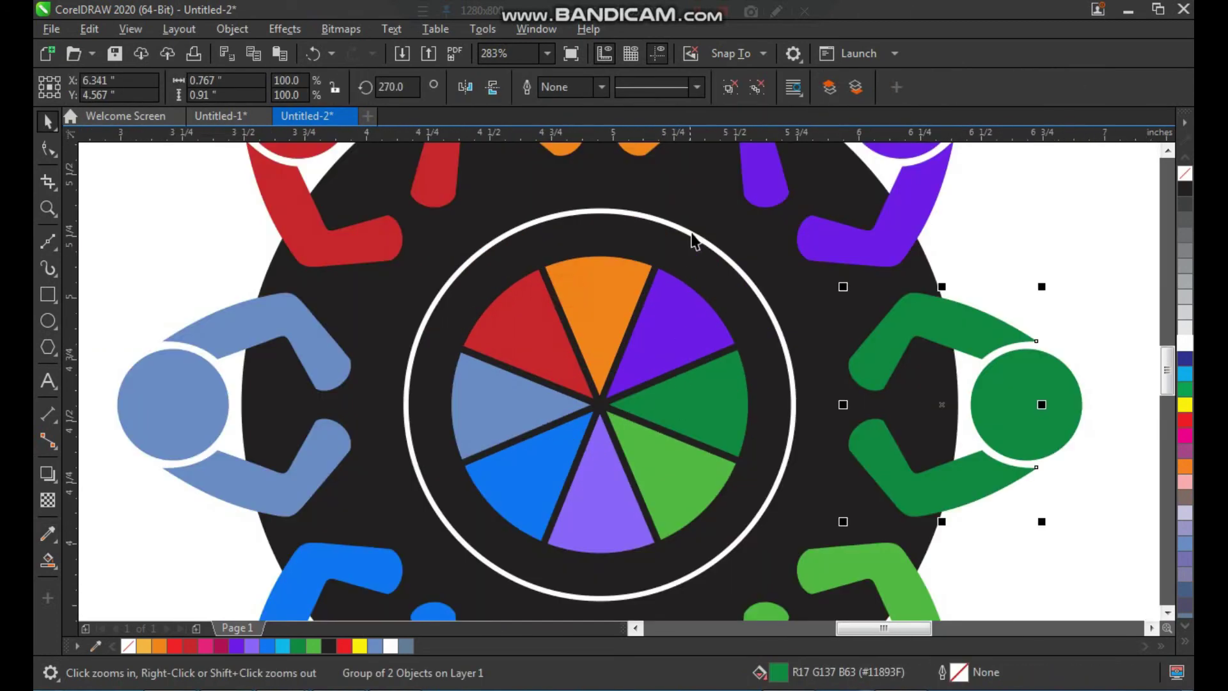
left_click(699, 242)
left_click_drag(797, 207, 792, 220)
scroll(595, 313, "down", 2)
left_click(826, 293)
Add the text "TEAM WORK" below the round-table figures
scroll(696, 369, "down", 2)
key("z")
left_click_drag(515, 222, 820, 431)
left_click_drag(768, 161, 378, 577)
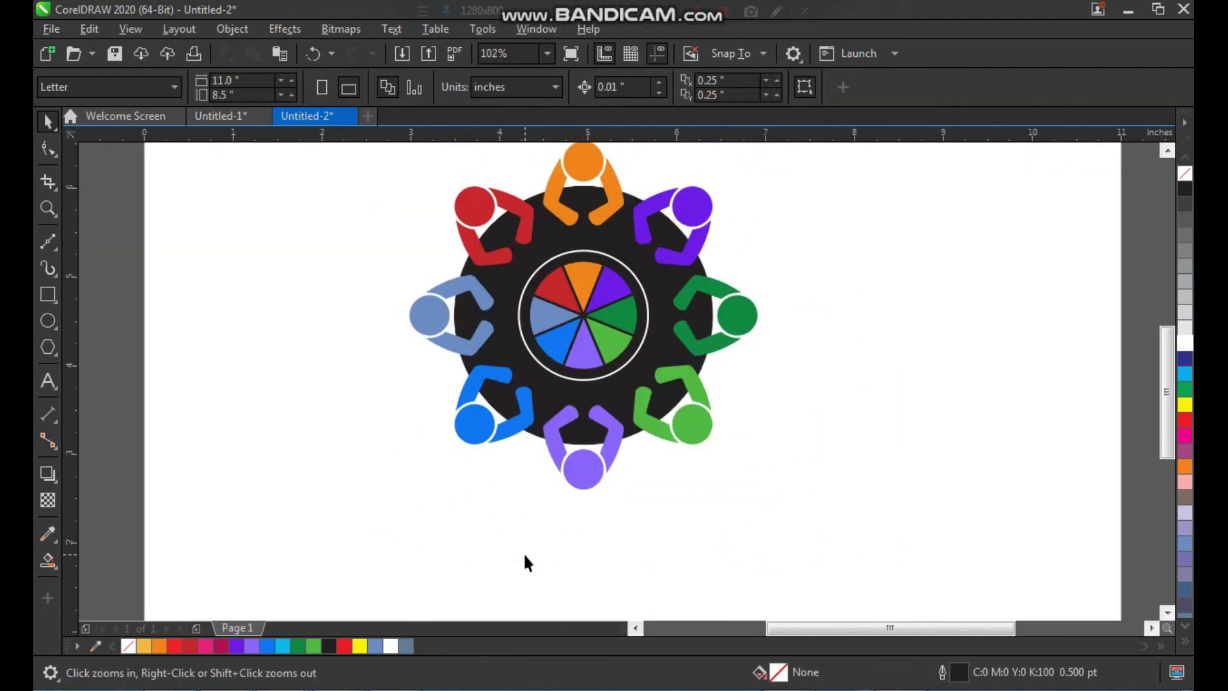
key("F8")
left_click(518, 566)
type("TEAM WORK")
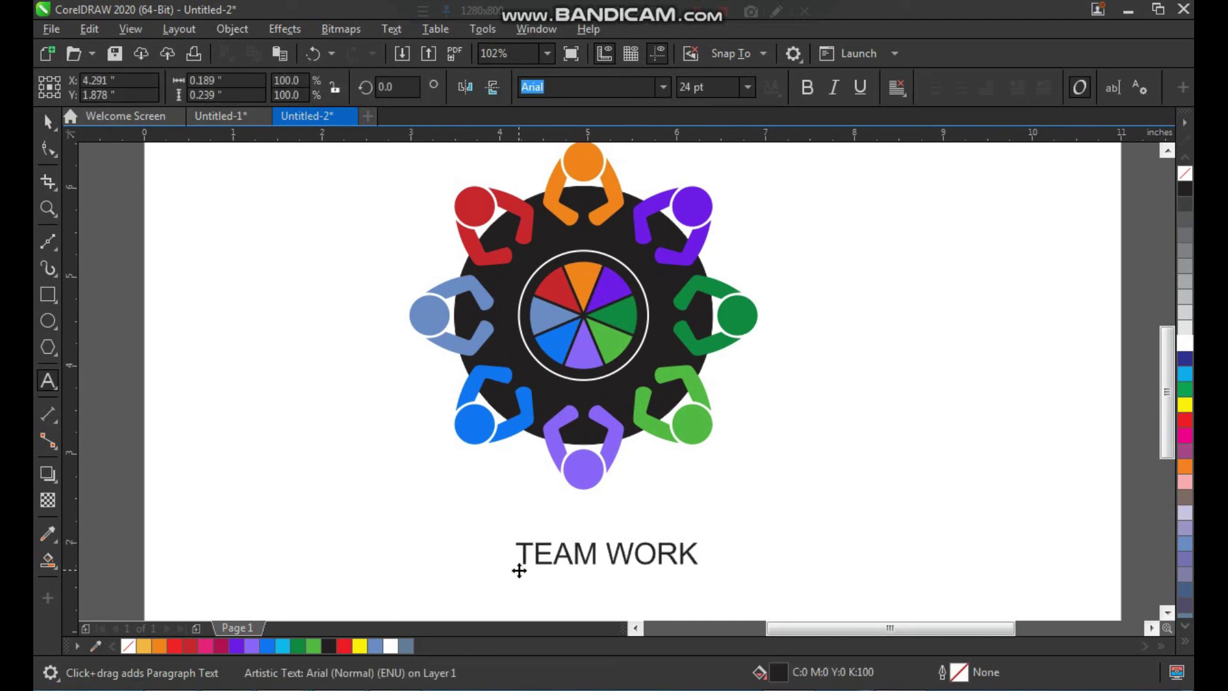
key("ctrl+space")
Enlarge the TEAM WORK text to about 53.9 pt and set it in a heavy bold sans-serif typeface
left_click_drag(707, 566, 819, 584)
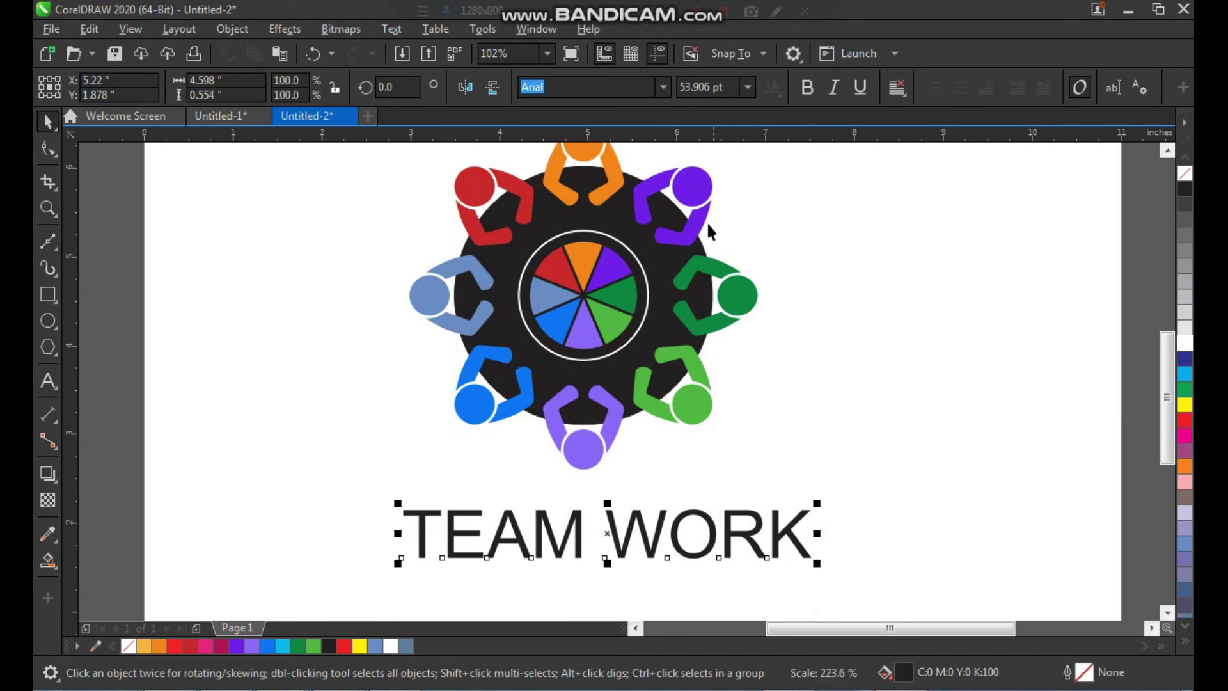
left_click(659, 86)
left_click(618, 142)
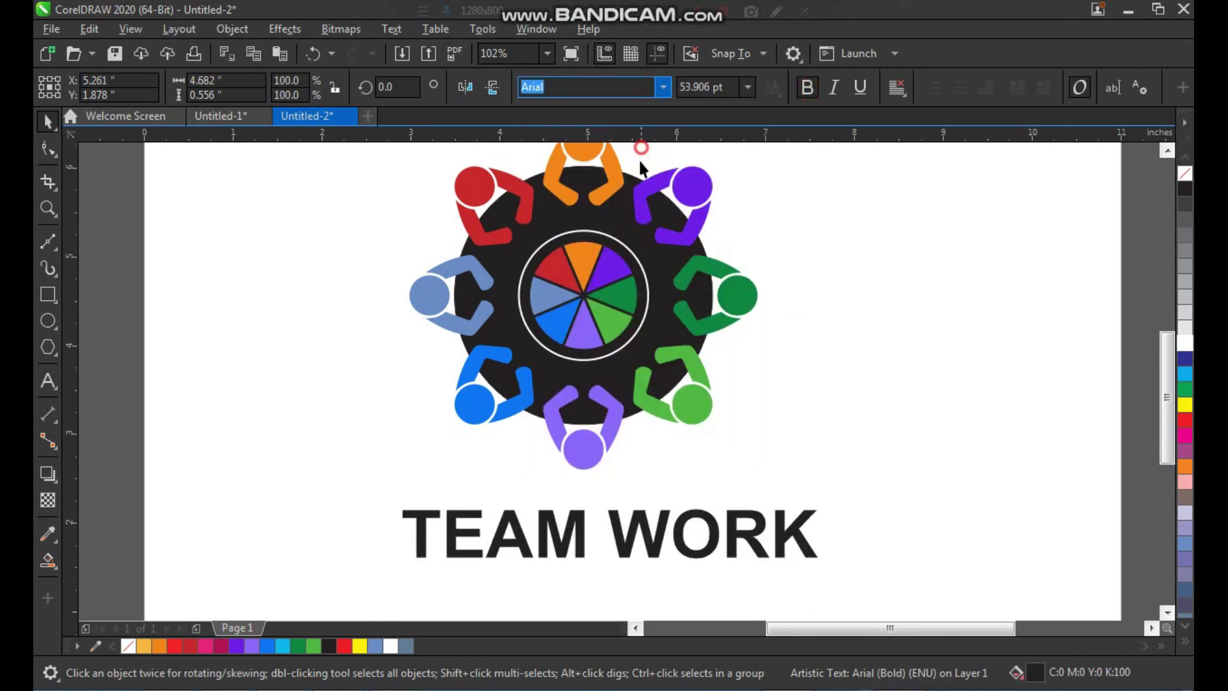
left_click(804, 431)
left_click(787, 549)
left_click(823, 421)
scroll(555, 422, "down", 2)
key("F2")
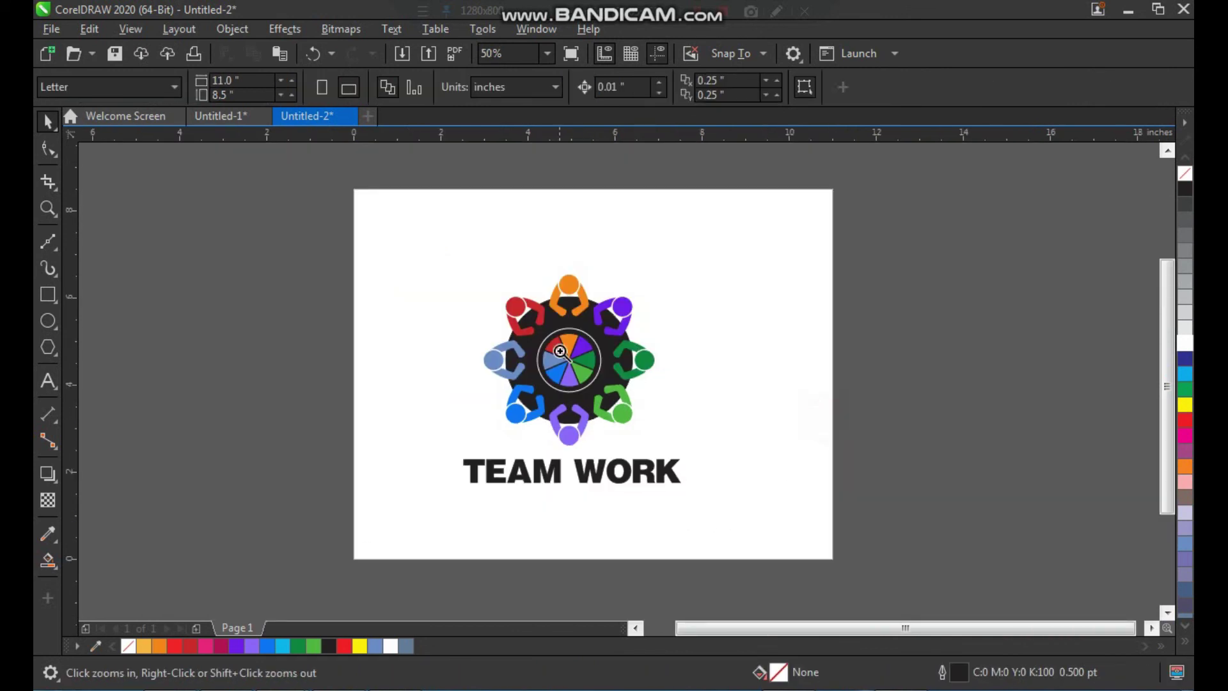
Group the round-table artwork and centre it horizontally with the TEAM WORK text
left_click_drag(733, 498, 734, 499)
left_click_drag(434, 545, 435, 544)
key("ctrl+g")
left_click(681, 574, "shift")
key("c")
key("Escape")
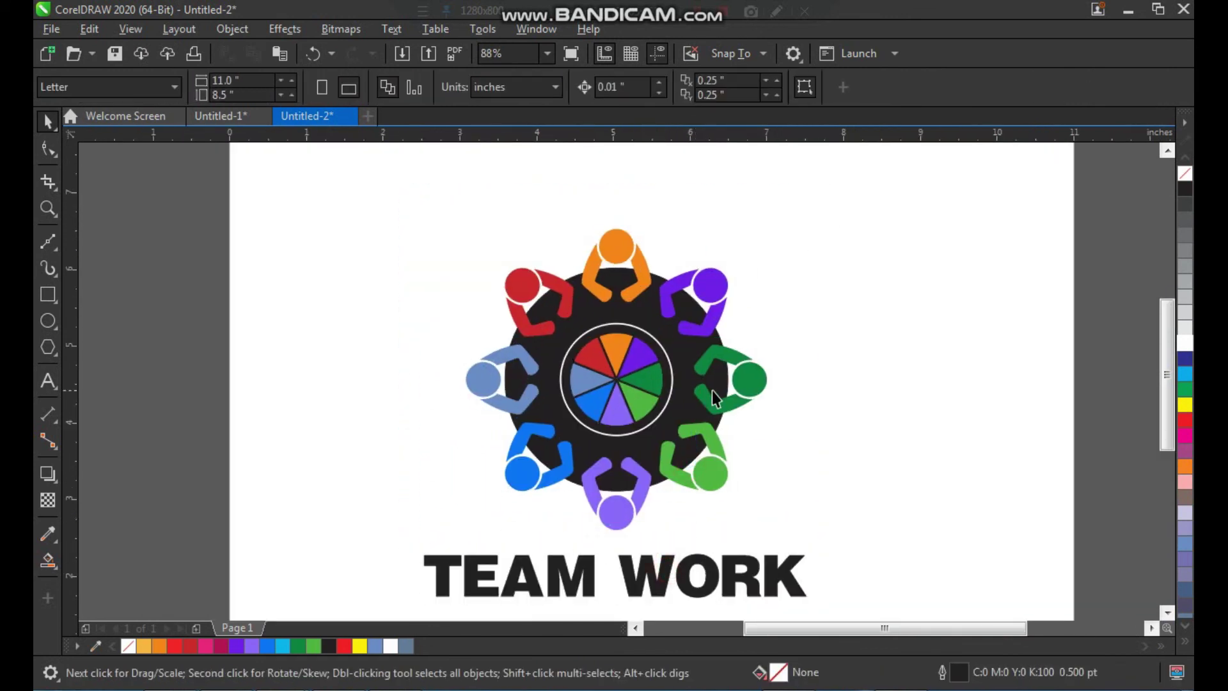
Scale the whole logo down and reposition it near the middle of the page
scroll(875, 211, "down", 3)
key("ctrl+a")
left_click_drag(812, 184, 791, 241)
left_click_drag(629, 345, 655, 309)
left_click(843, 325)
Move the TEAM WORK text closer beneath the figures and centre it horizontally with them
key("F2")
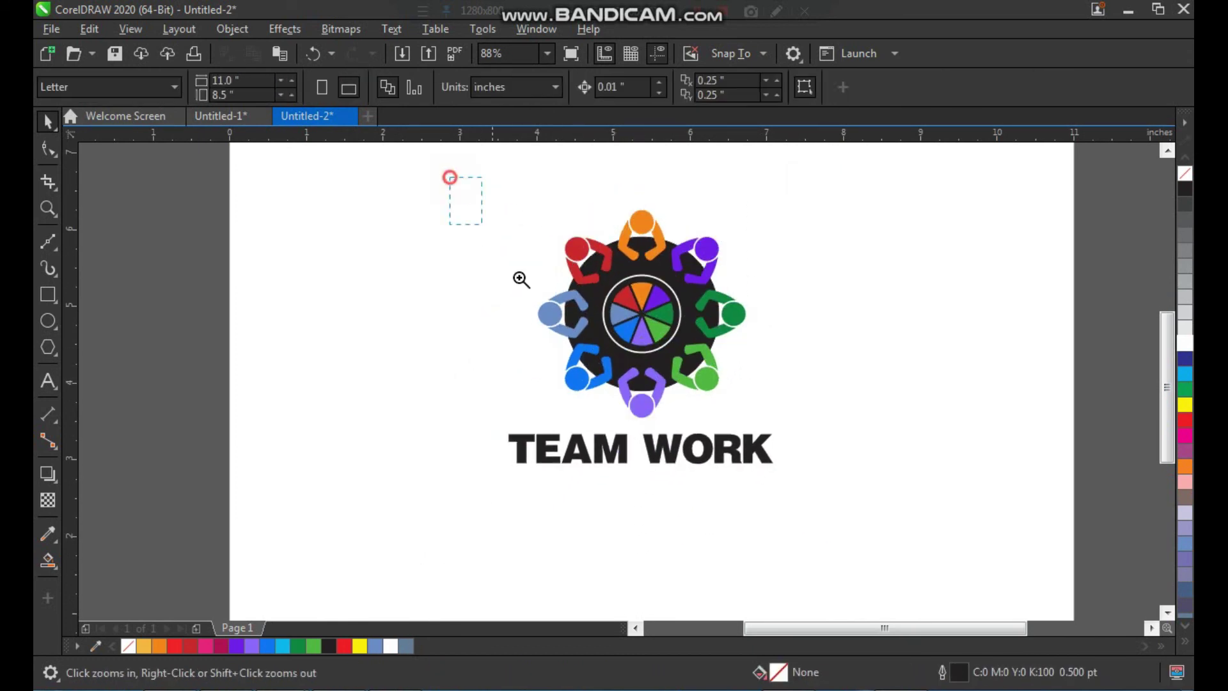
left_click_drag(474, 211, 805, 558)
left_click_drag(721, 490, 726, 474)
key("F2")
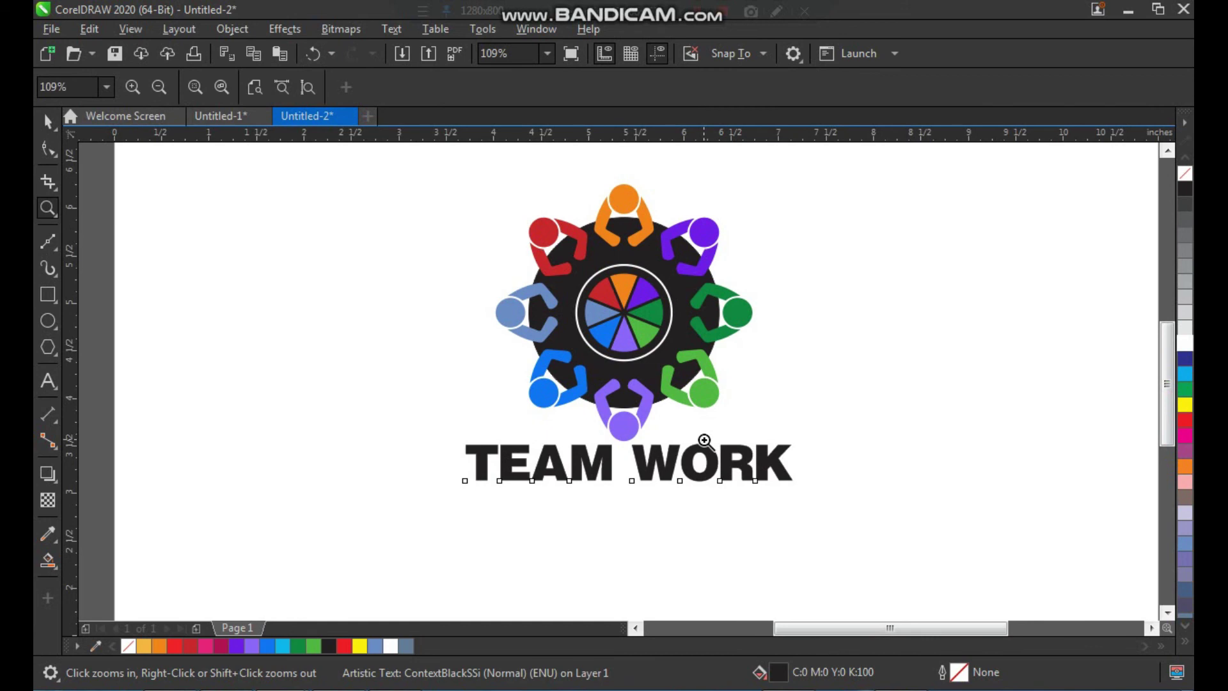
key("Escape")
key("ctrl+z")
left_click(645, 363, "shift")
left_click(807, 462)
Place a small copy of the TEAM WORK text, about 14.4 pt, below the caption, aligned with its left edge
left_click_drag(774, 485, 608, 559)
left_click(754, 559)
right_click(773, 525)
Replace the small copy's text with "your slogan here" and convert it to uppercase
key("F8")
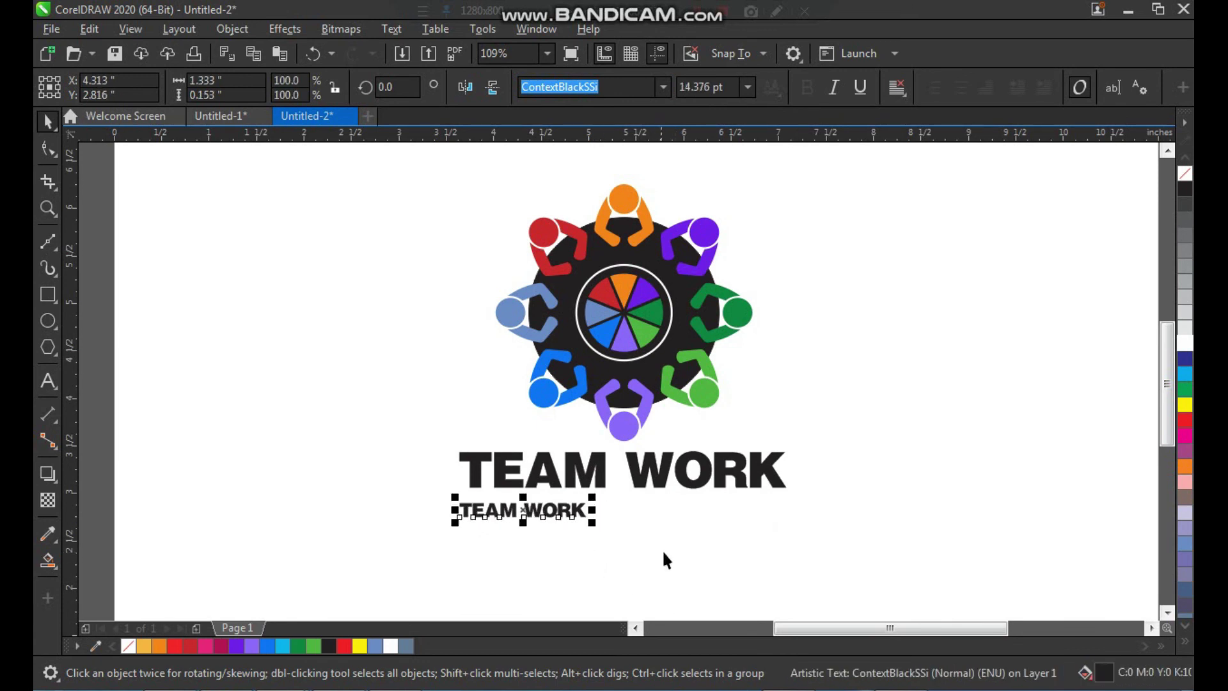
key("ctrl+a")
type("y")
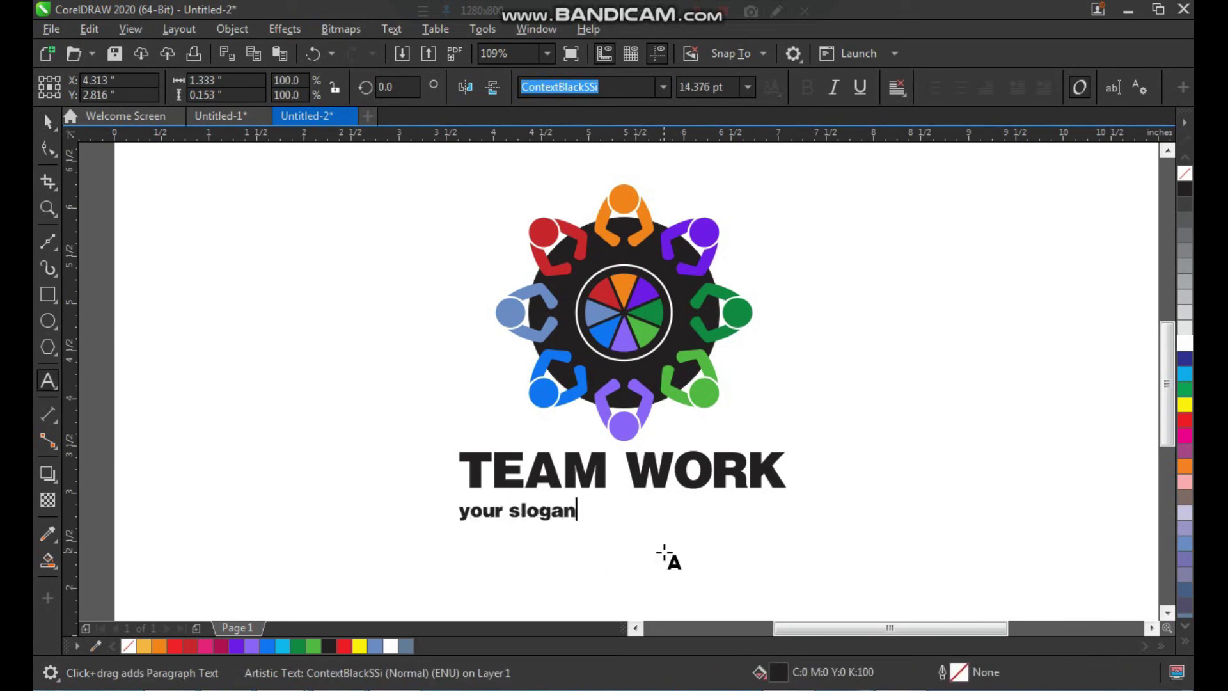
type("er")
key("ctrl+space")
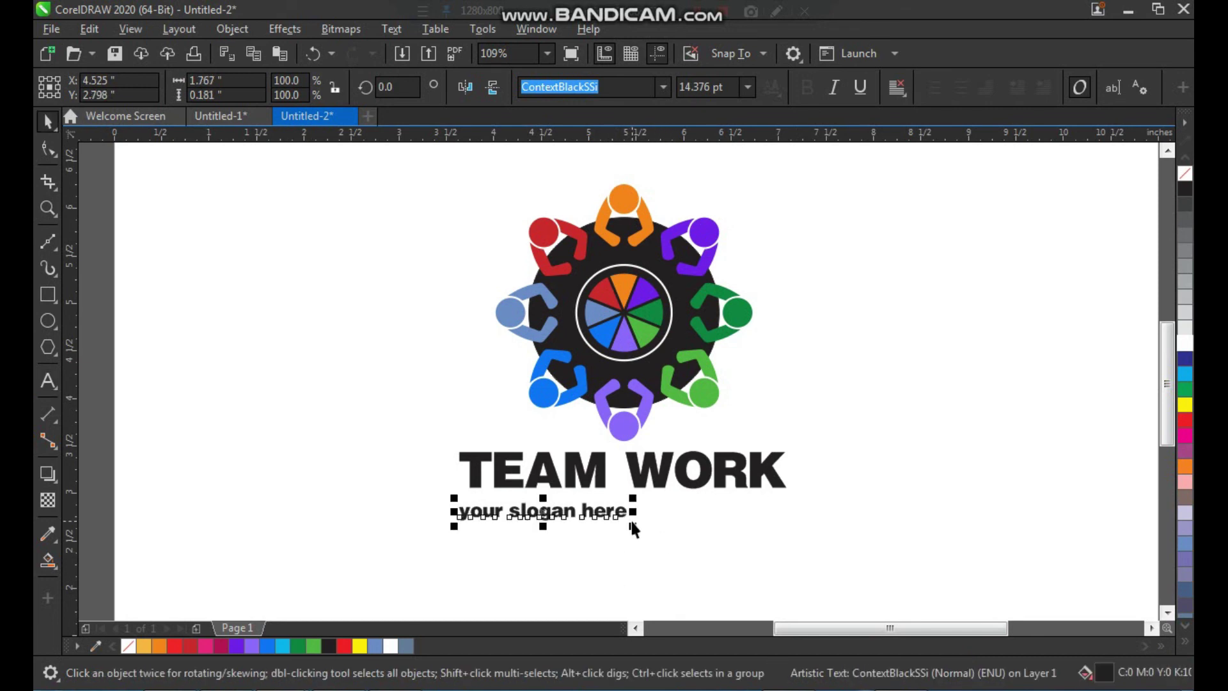
left_click(391, 28)
left_click(462, 409)
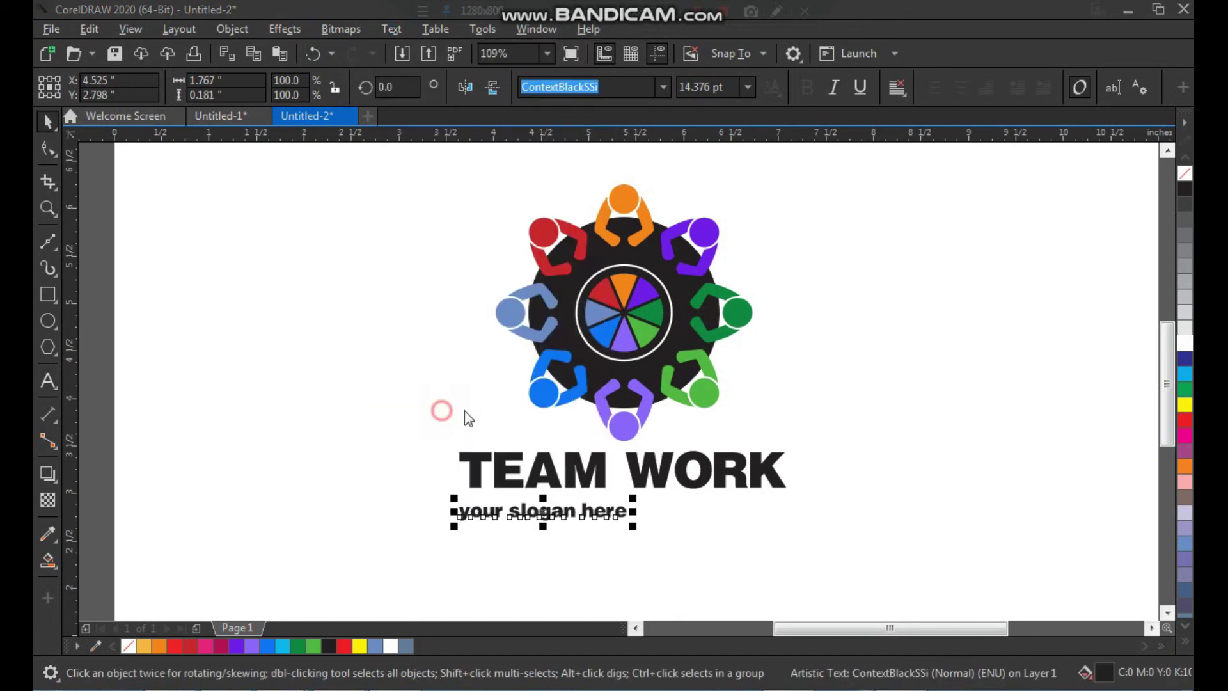
left_click(589, 405)
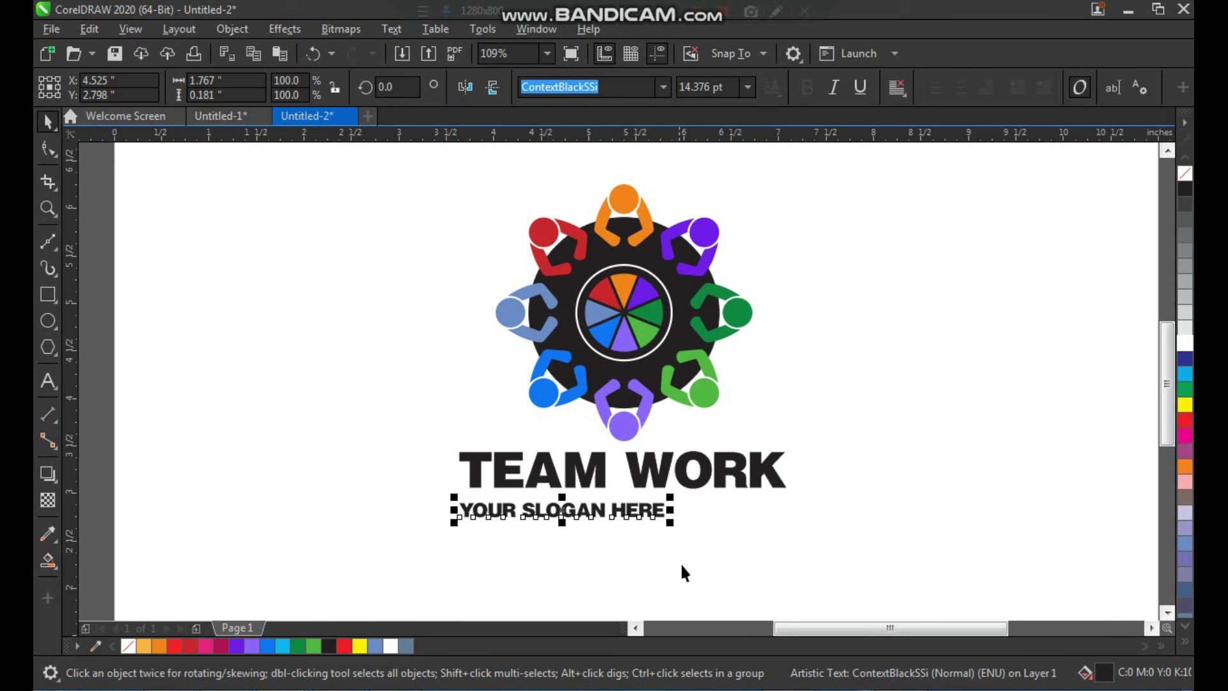
Widen the slogan's letter spacing until it spans the TEAM WORK caption and centre it horizontally with the caption
key("F10")
left_click_drag(675, 525, 784, 529)
key("space")
left_click(773, 476, "shift")
key("c")
Fill the slogan text with light grey
left_click(849, 498)
left_click(777, 510)
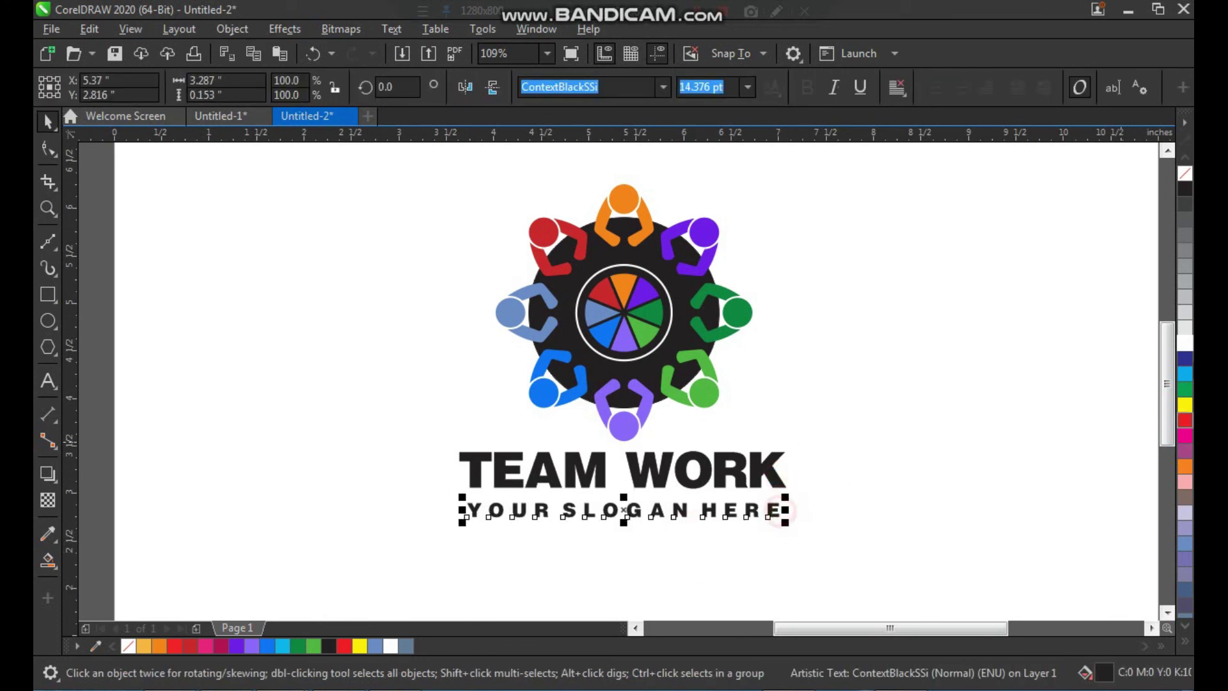
left_click(1033, 364)
Move the complete logo with its caption and slogan towards the right side of the page
left_click_drag(834, 166, 448, 538)
left_click_drag(640, 316, 835, 311)
left_click(973, 369)
scroll(670, 353, "down", 1)
key("F2")
left_click_drag(623, 259, 672, 310)
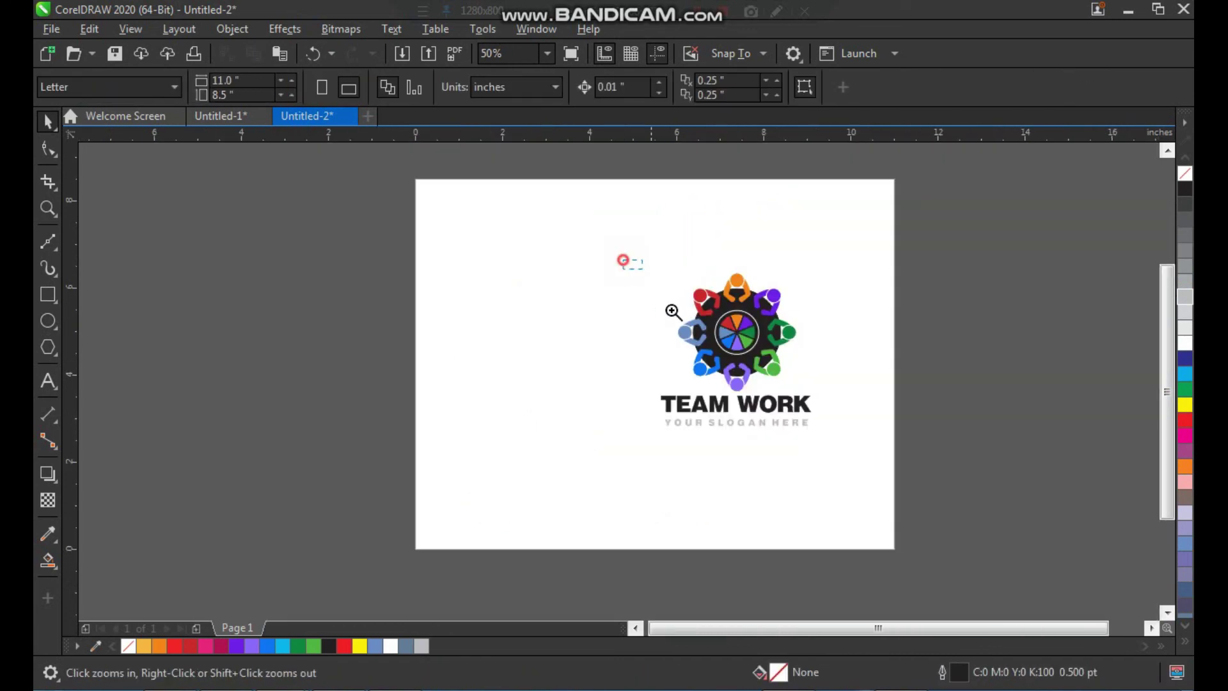